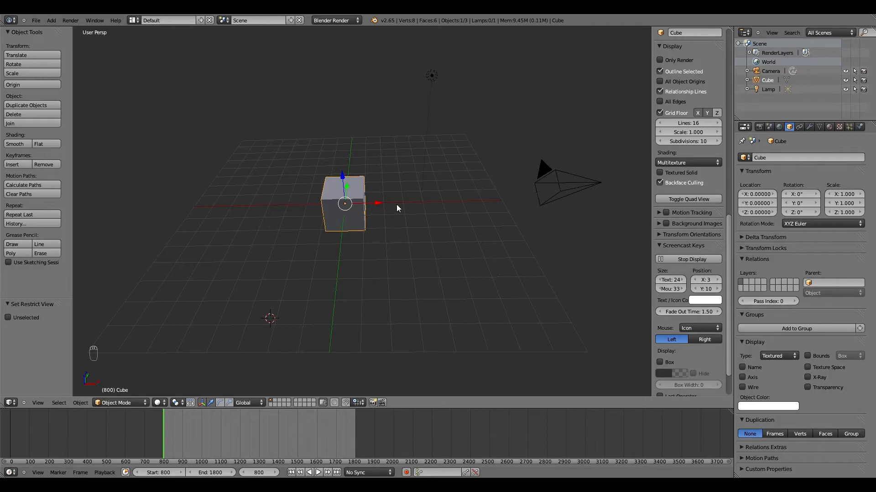
Save the scene as cubes.blend in the C:\Blender\ folder.
middle_drag(496, 219, 478, 211)
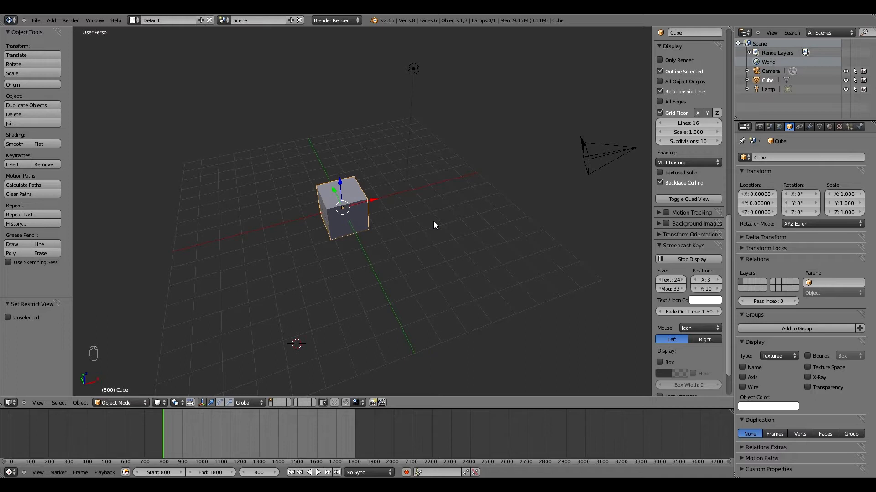
middle_drag(508, 225, 484, 219)
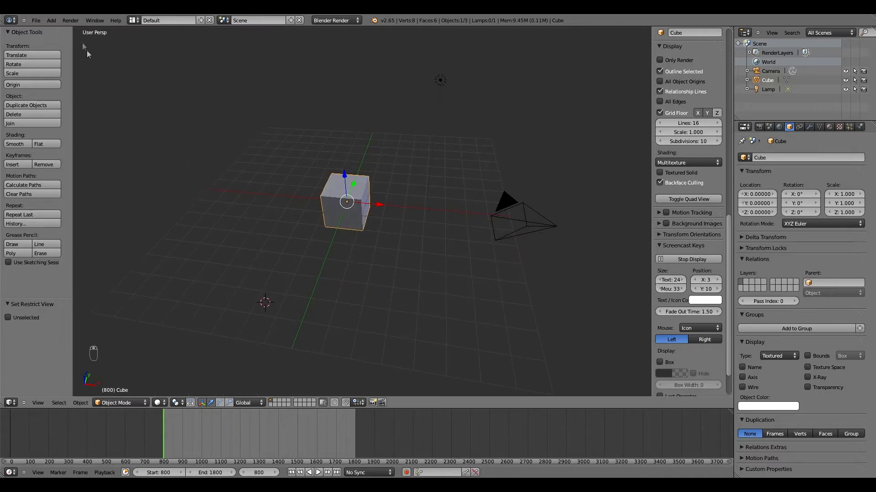
click(37, 21)
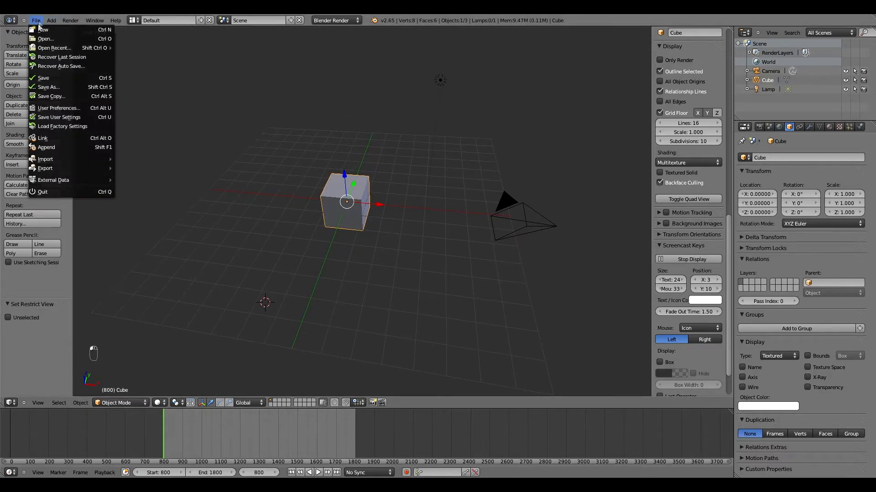
click(62, 86)
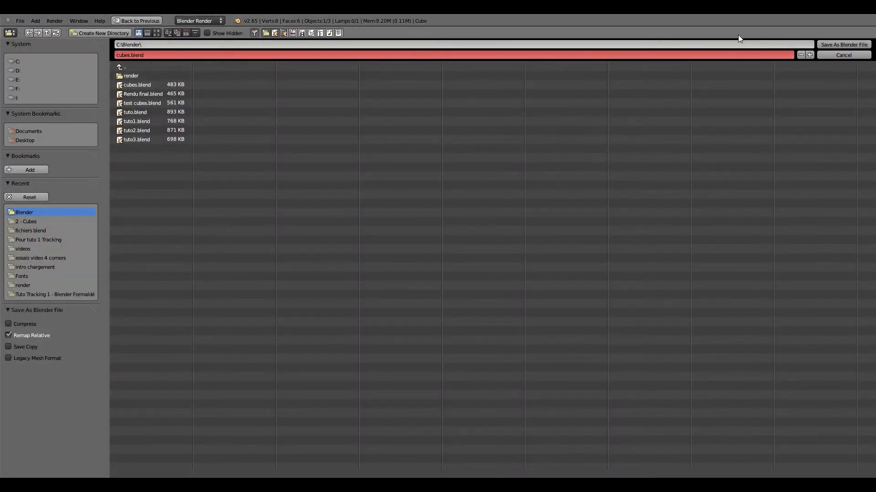
click(831, 45)
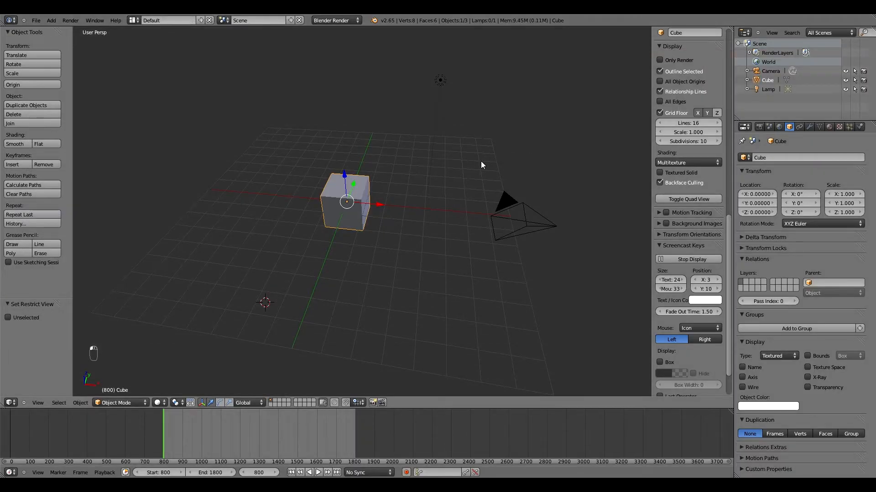
Restart the Screencast Keys display and put the cube in Edit Mode.
click(692, 259)
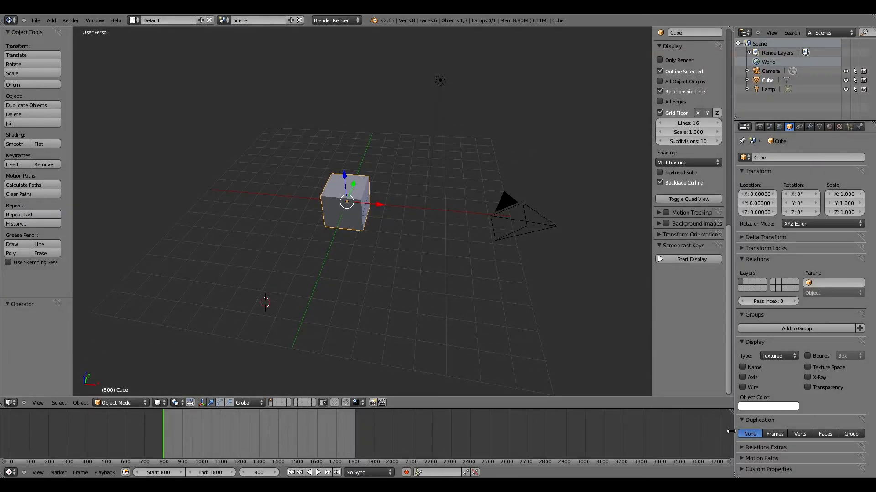
click(125, 403)
click(118, 385)
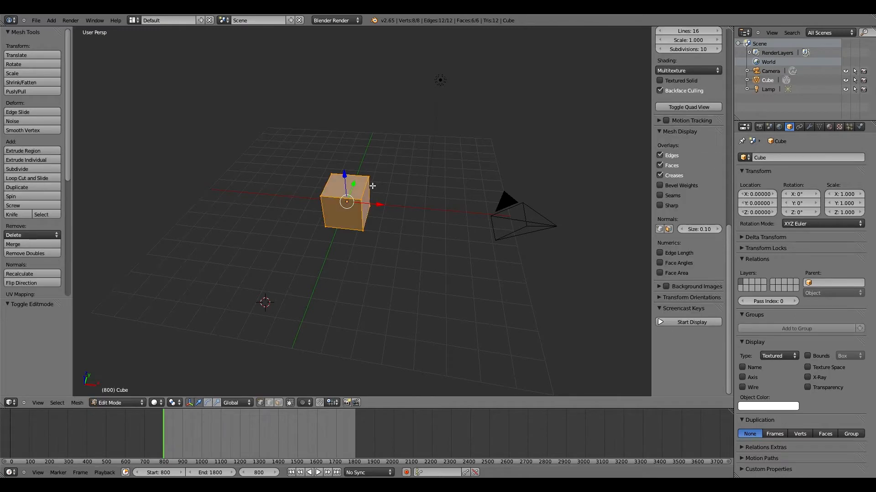
key(Tab)
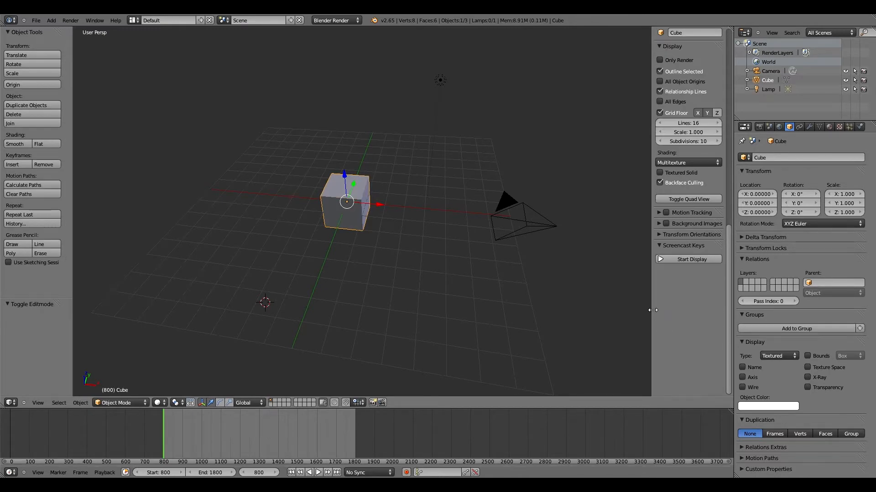
key(Tab)
click(680, 323)
key(Tab)
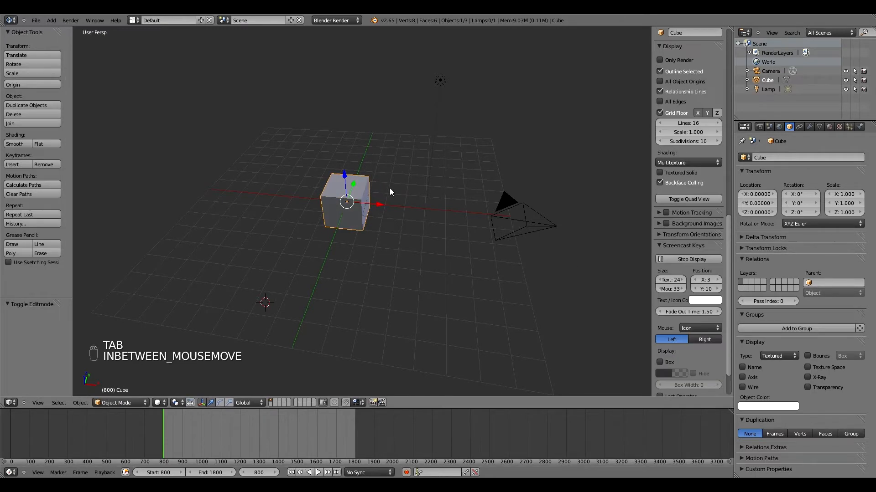
key(Tab)
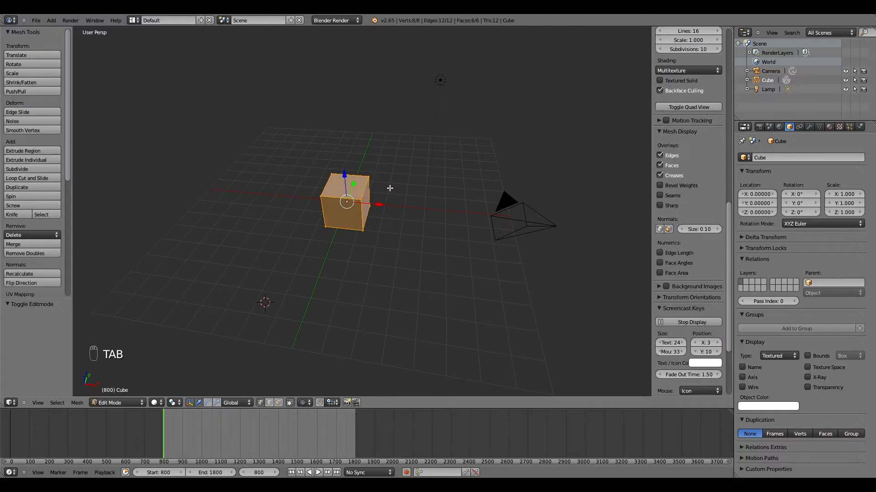
Switch to face selection and select only the cube's front face.
right_click(325, 272)
click(278, 403)
right_click(342, 214)
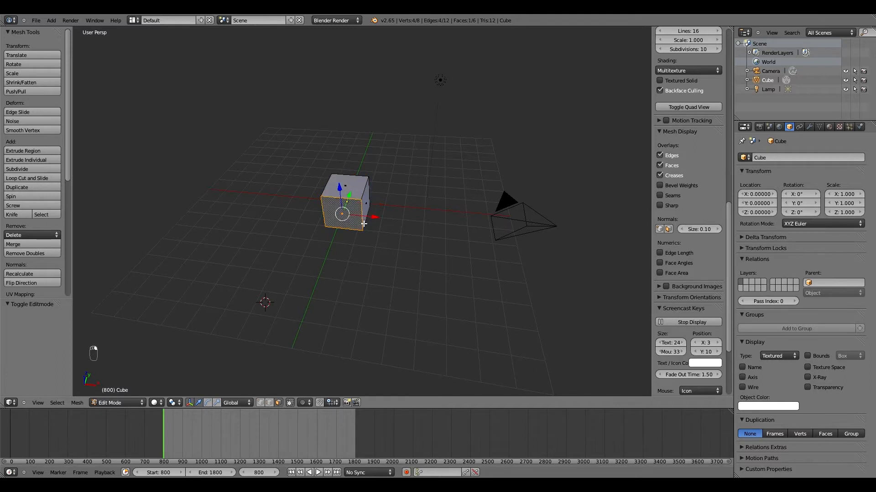
middle_drag(342, 214, 370, 210)
scroll(338, 203, up, 5)
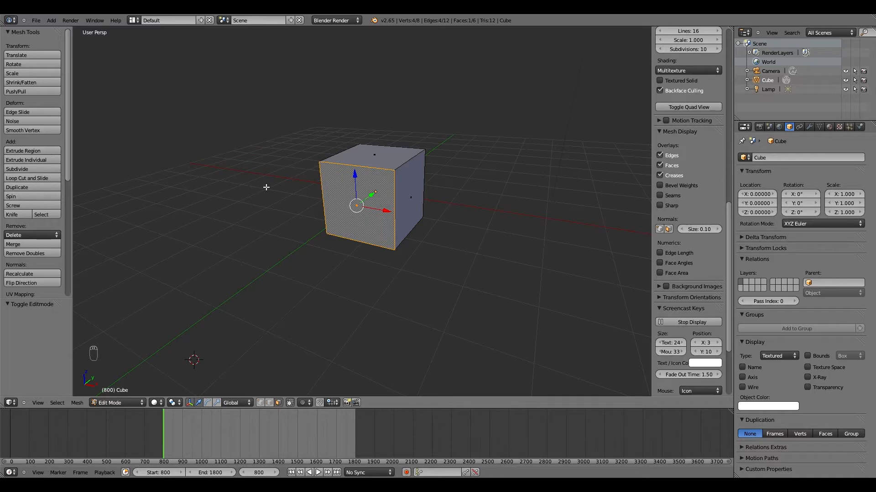
Search the available operators for "extrude".
key(space)
text(e)
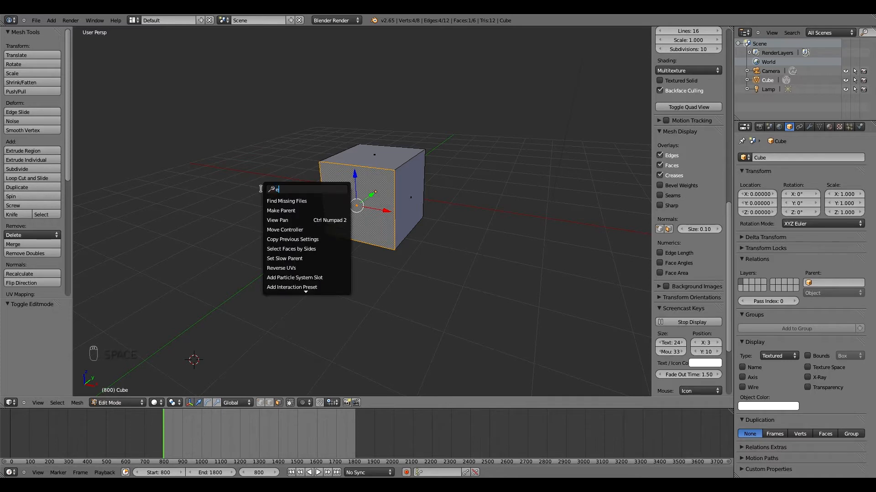
text(xtrude)
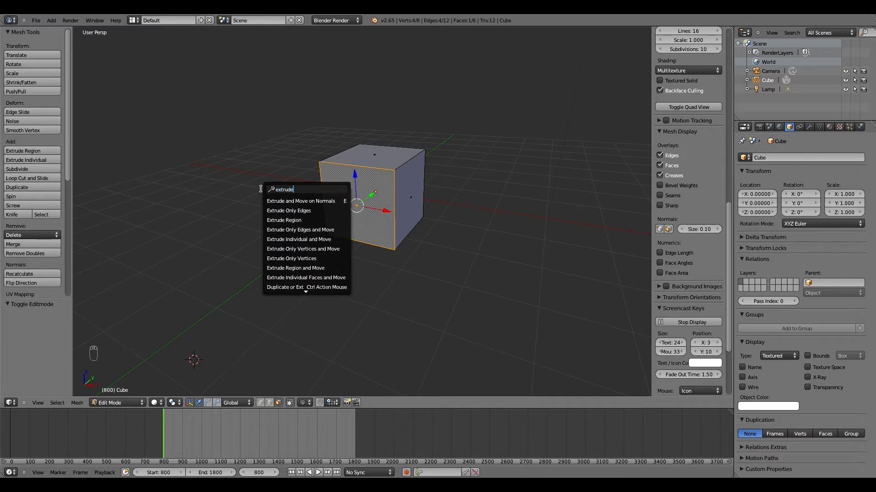
key(Escape)
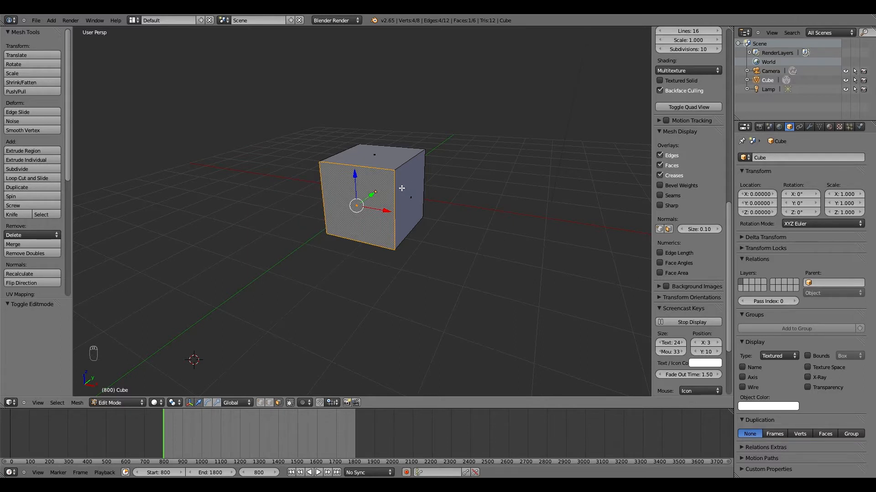
Extrude the cube's front face in place, with no offset.
key(e)
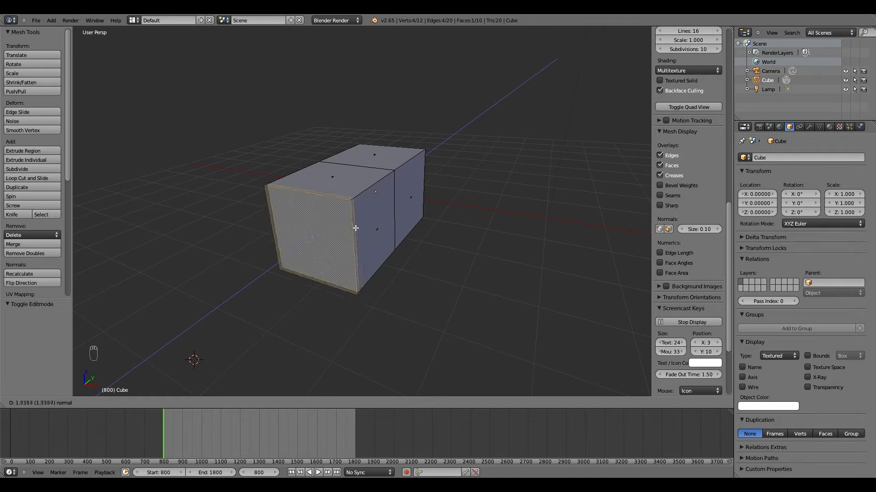
right_click(348, 231)
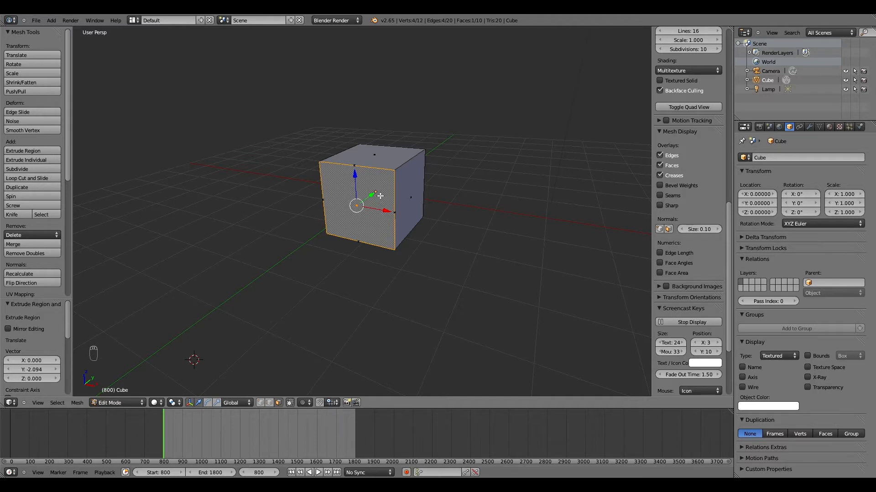
key(g)
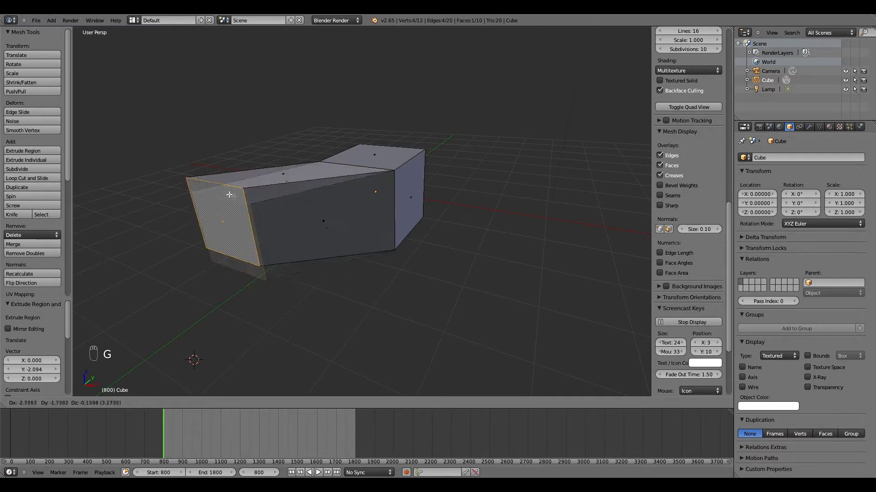
key(Escape)
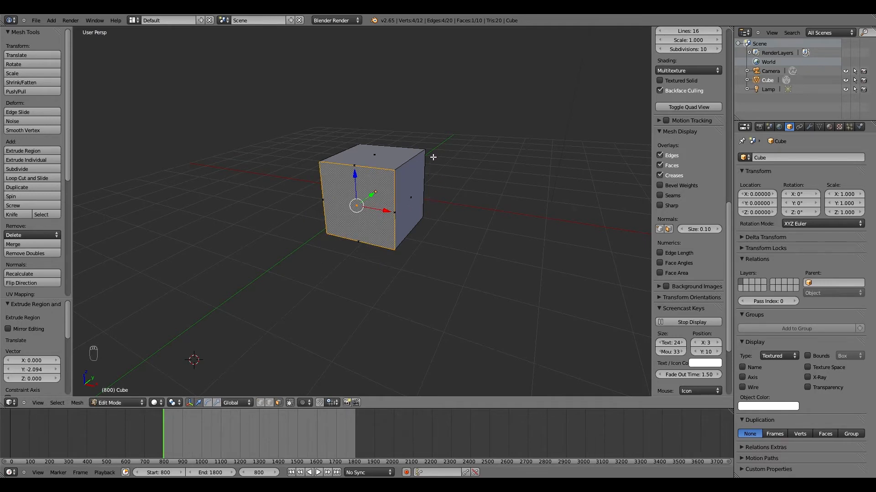
key(s)
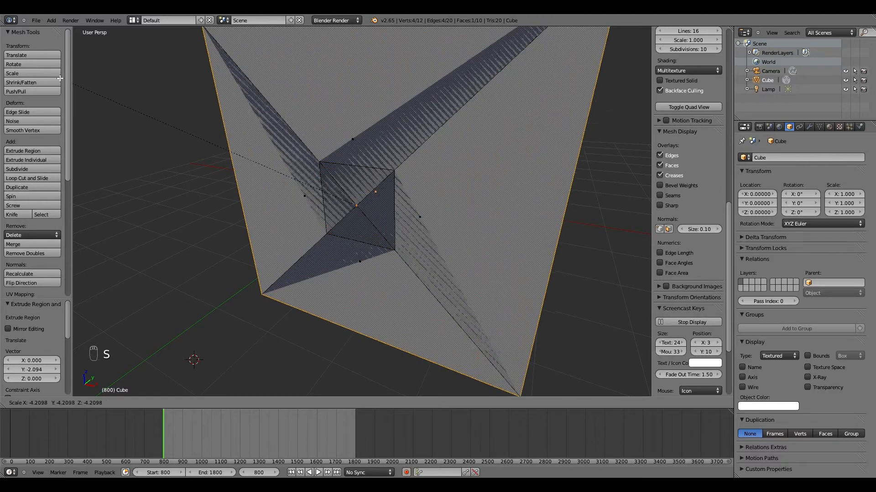
right_click(381, 160)
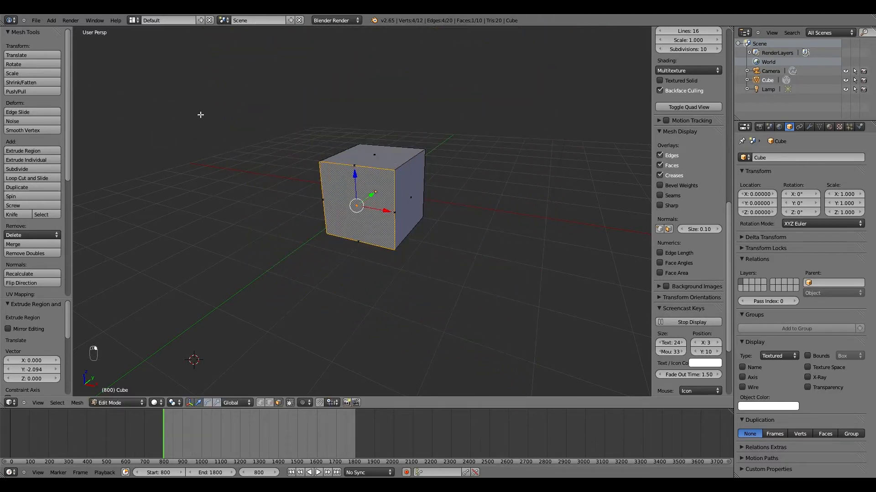
Scale the extruded front face to 0.8 so it forms an inset within the cube's front.
click(28, 73)
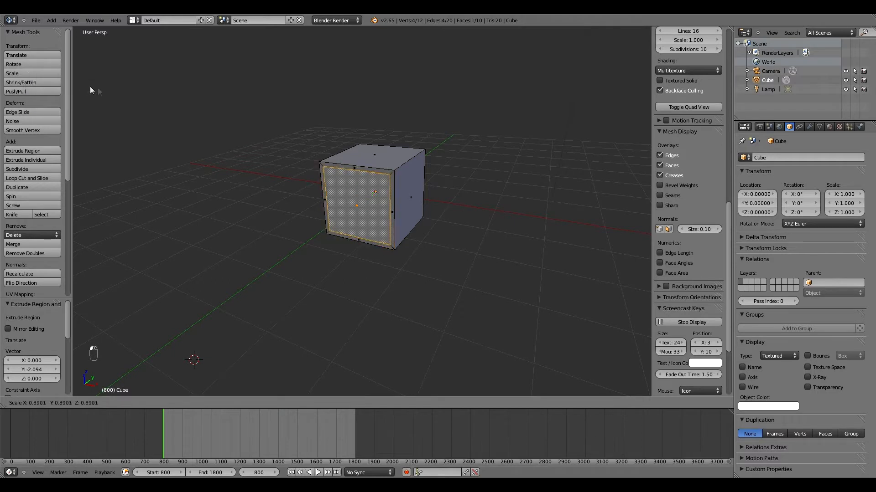
text(0)
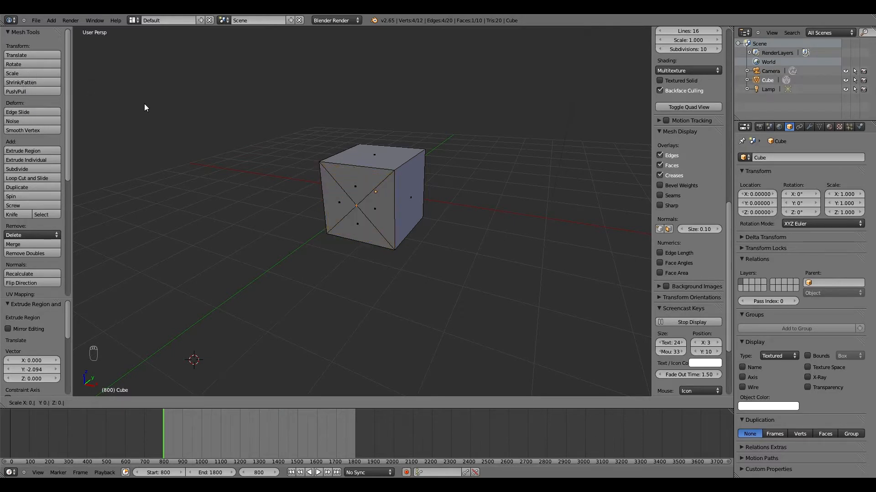
text(.8)
key(Return)
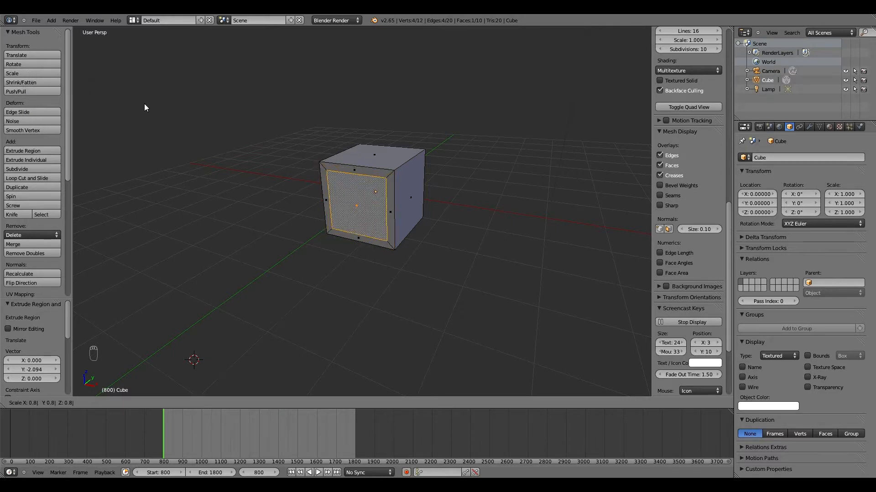
key(ctrl+space)
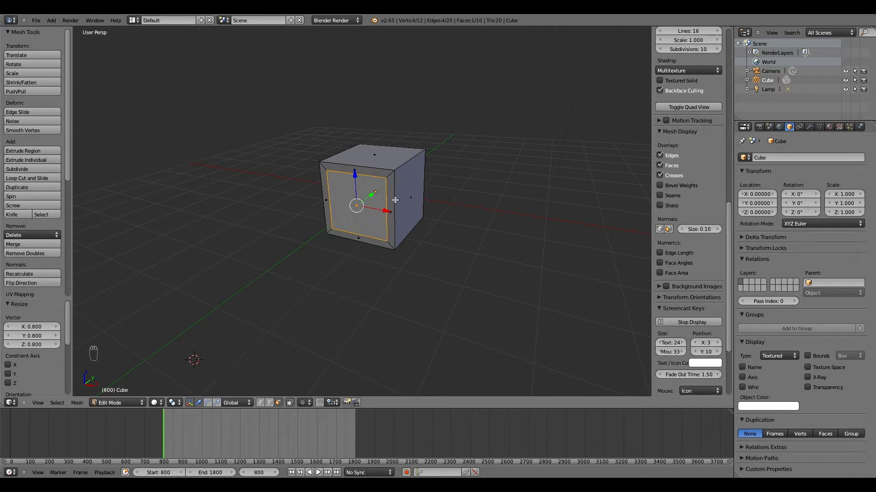
Extrude the inset front face inward along its normal by -0.2.
middle_drag(392, 200, 347, 192)
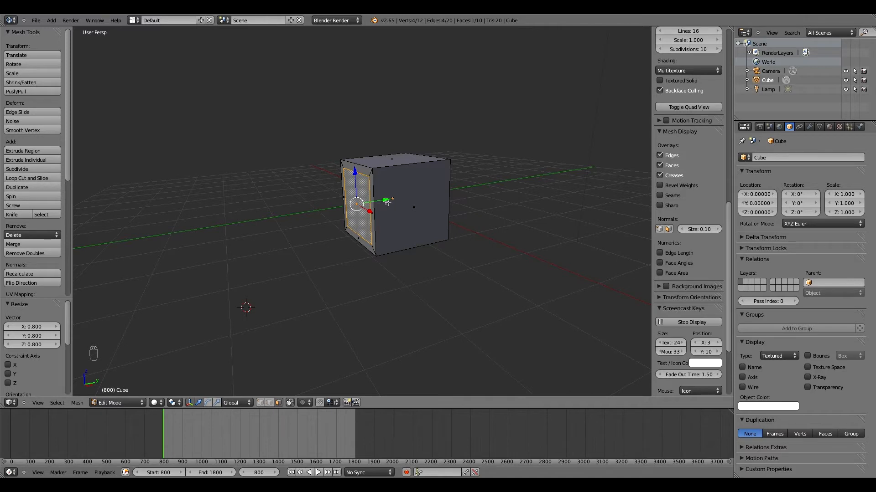
mouse_move(385, 200)
mouse_down()
mouse_move(411, 196)
mouse_move(378, 201)
mouse_move(399, 200)
mouse_move(387, 200)
mouse_up()
key(e)
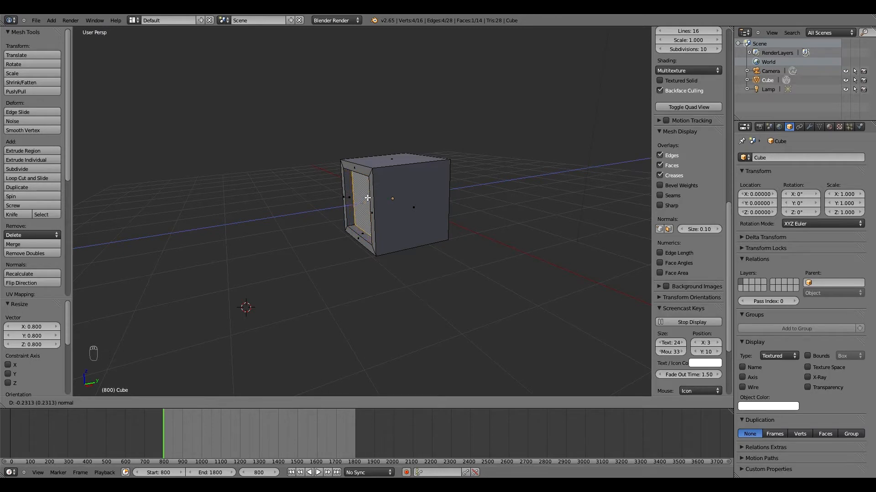
text(0)
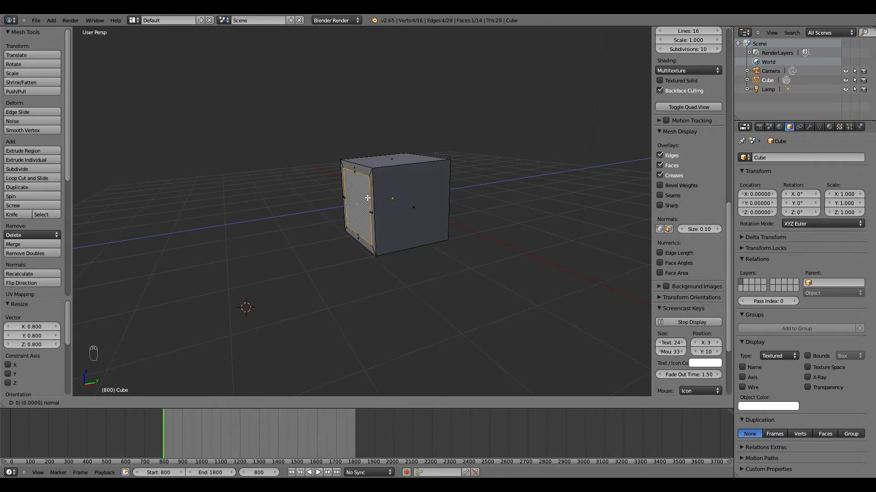
text(.2-)
key(Return)
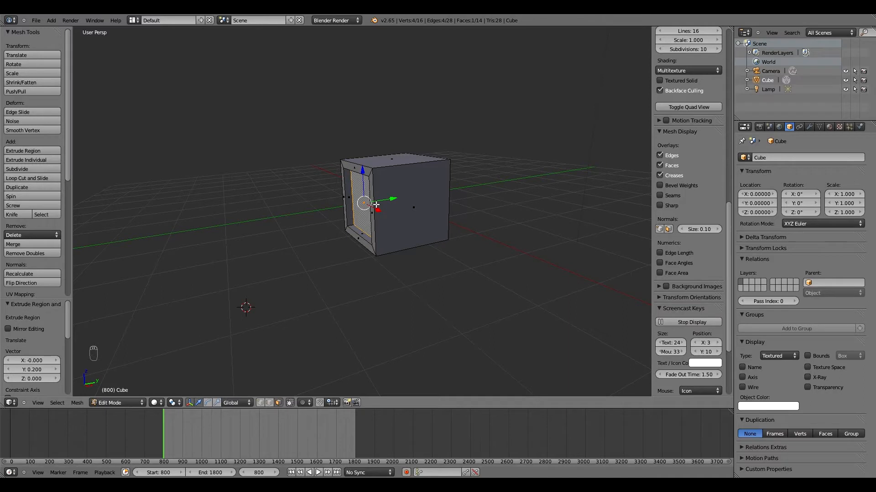
Select the cube's five other outer faces together and extrude them in place, with no offset.
middle_drag(371, 199, 386, 220)
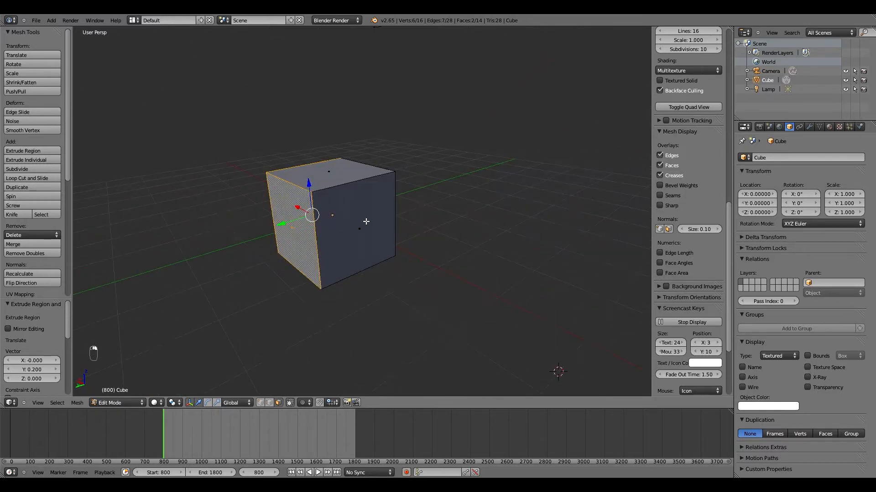
shift+right_click(366, 221)
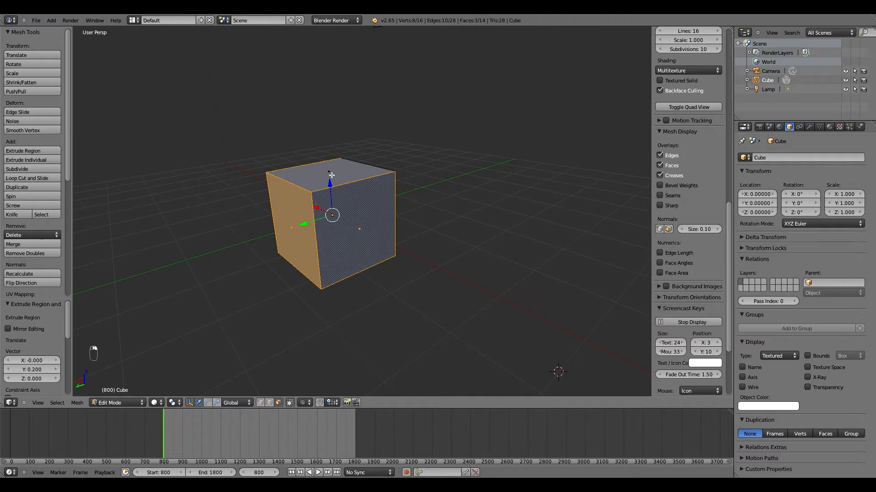
shift+right_click(333, 177)
middle_drag(342, 237, 386, 162)
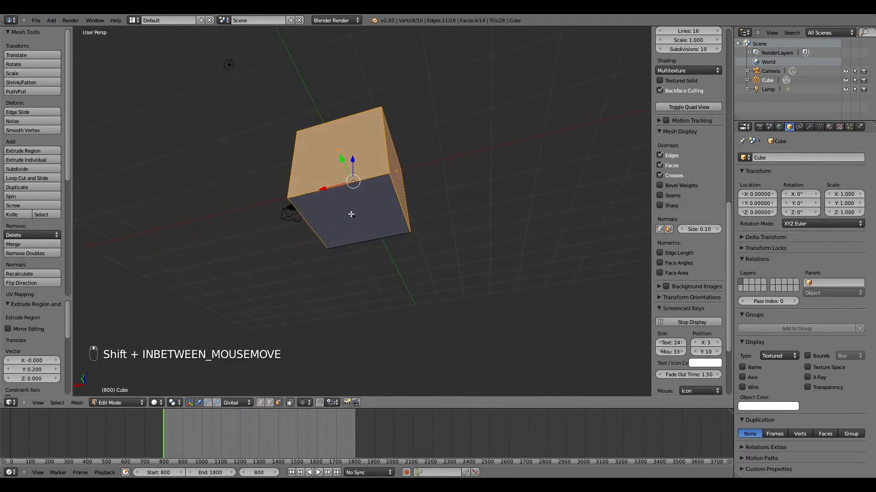
shift+right_click(351, 214)
middle_drag(354, 180, 492, 234)
shift+middle_drag(413, 200, 402, 217)
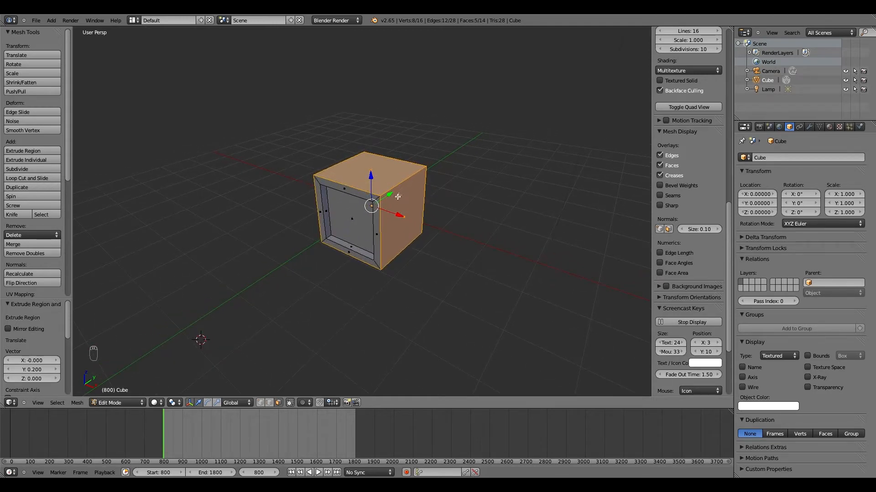
key(e)
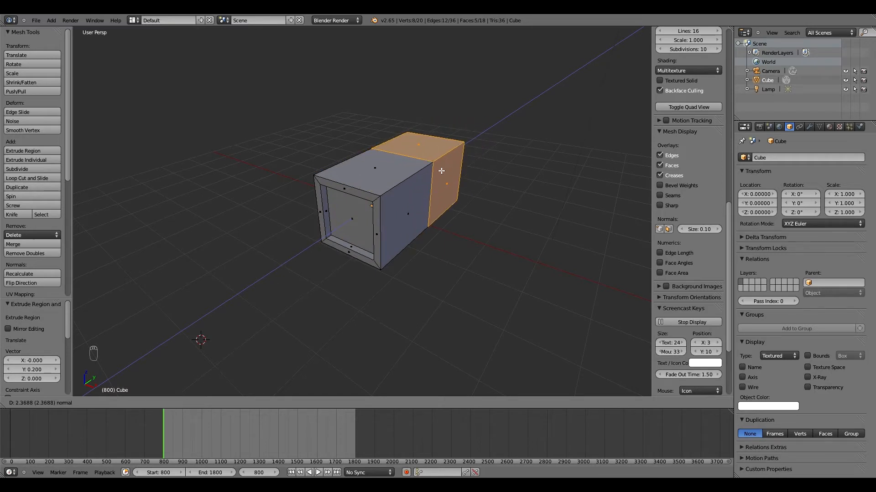
right_click(436, 173)
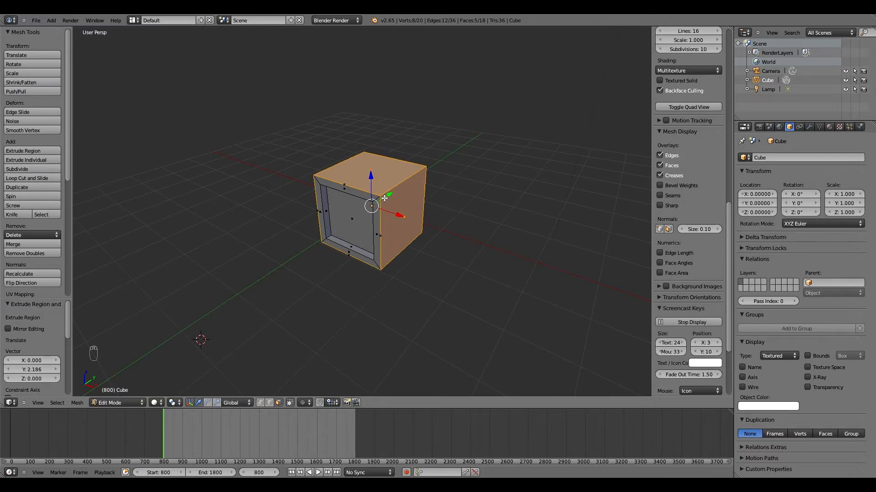
Undo the region extrusion and extrude the cube's five outer faces in place as individual faces.
key(ctrl+z)
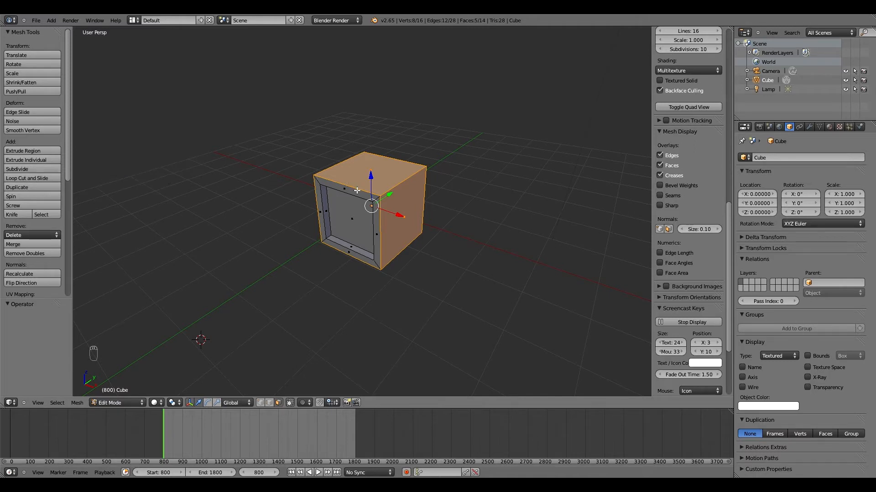
key(alt+e)
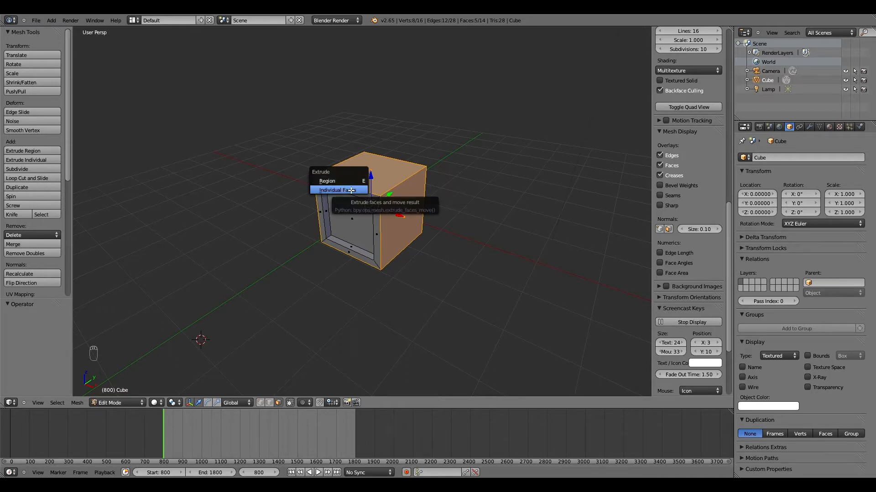
click(351, 190)
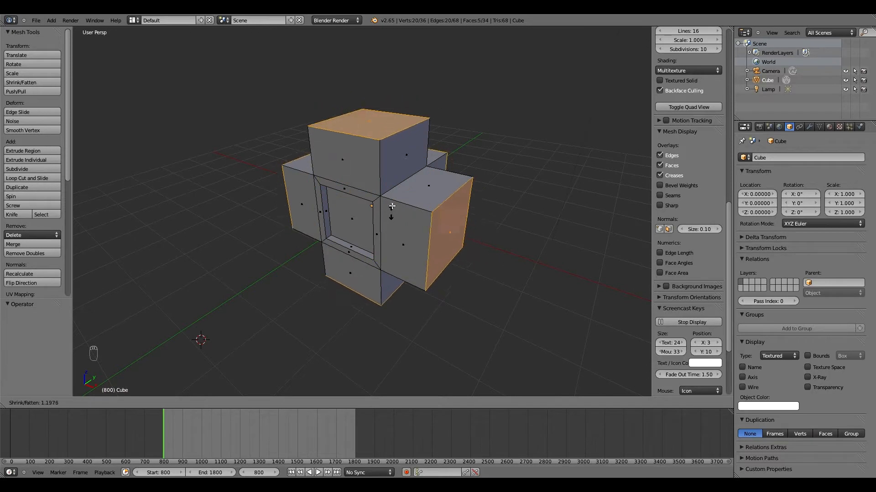
key(minus)
click(394, 209)
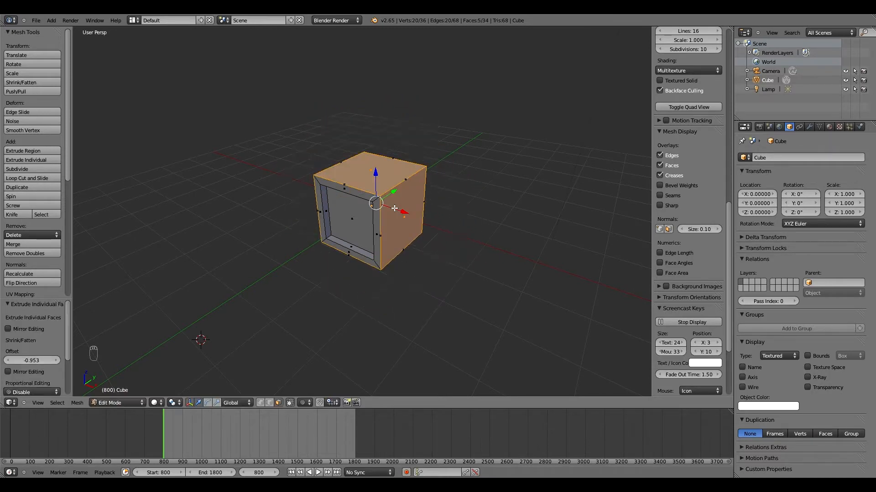
Select a single extruded side face of the cube and scale it to 0.8 as an inset.
middle_drag(440, 198, 404, 196)
right_click(406, 213)
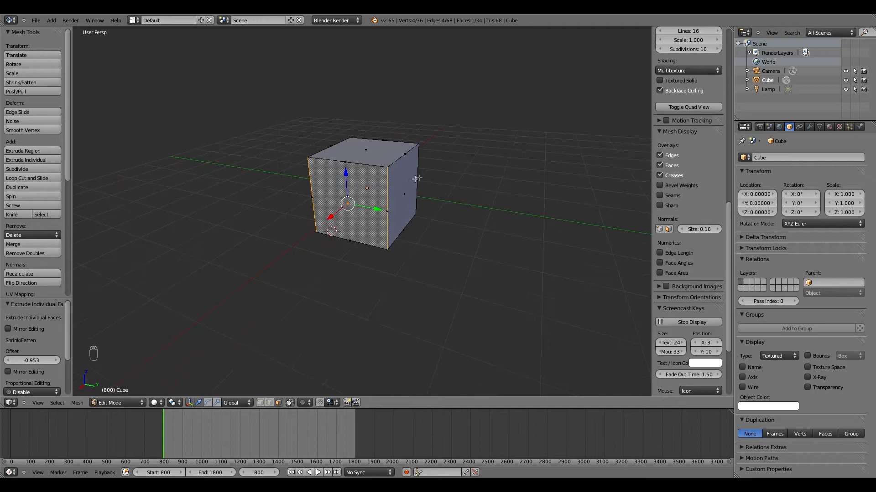
key(s)
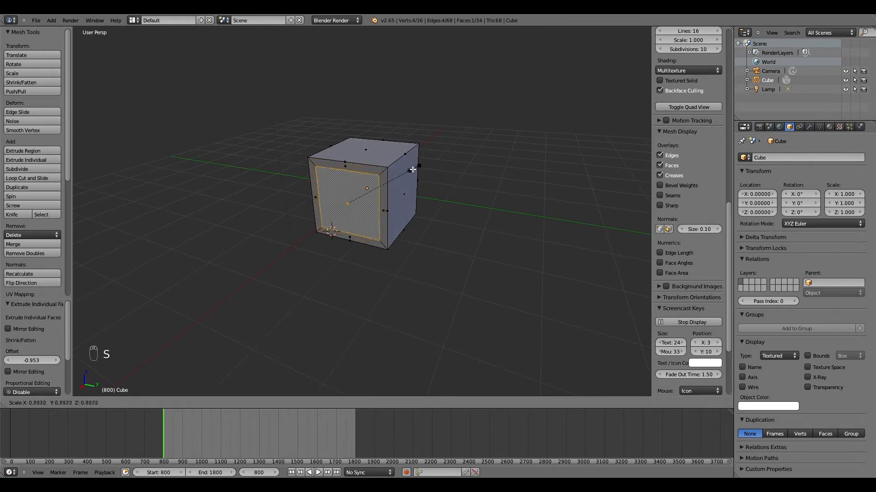
text(0.8)
key(Return)
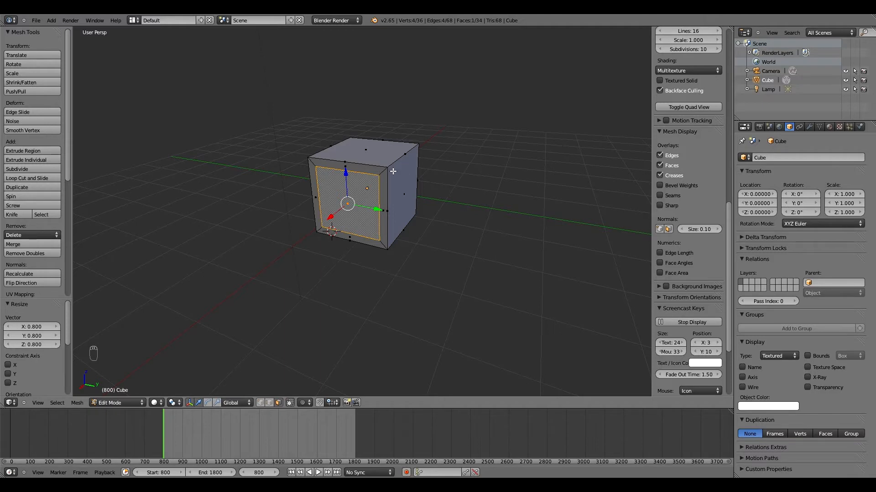
Select the cube's top face and repeat the last 0.8 scaling on it.
middle_drag(395, 173, 338, 153)
right_click(338, 152)
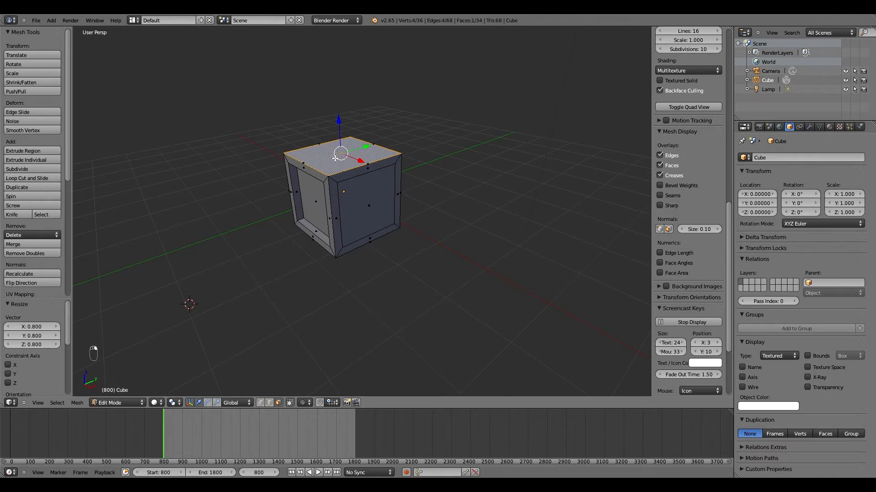
scroll(34, 205, down, 8)
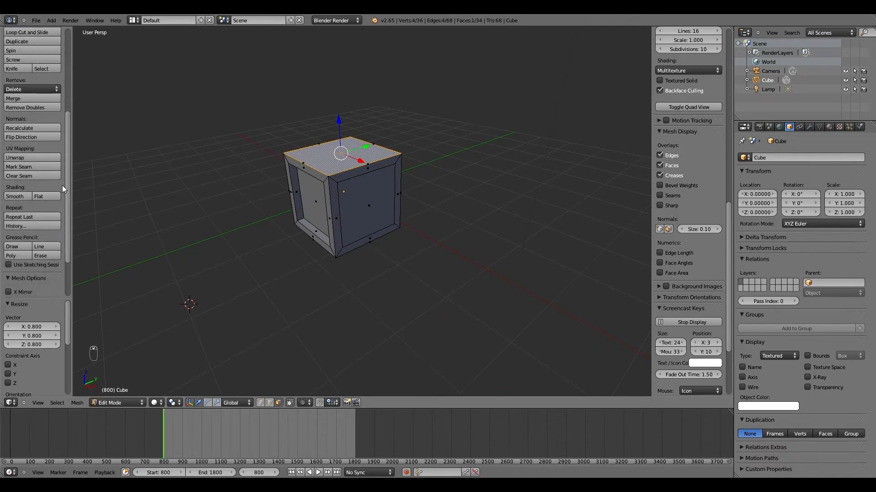
drag(68, 153, 70, 188)
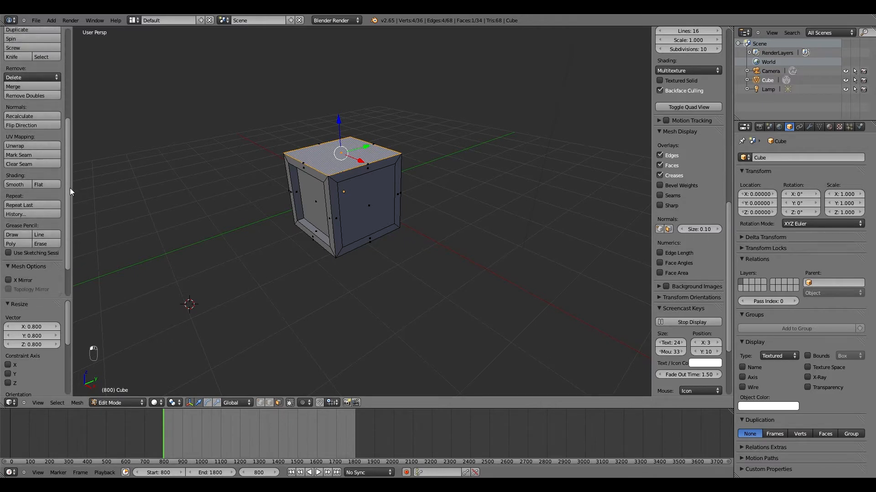
click(33, 206)
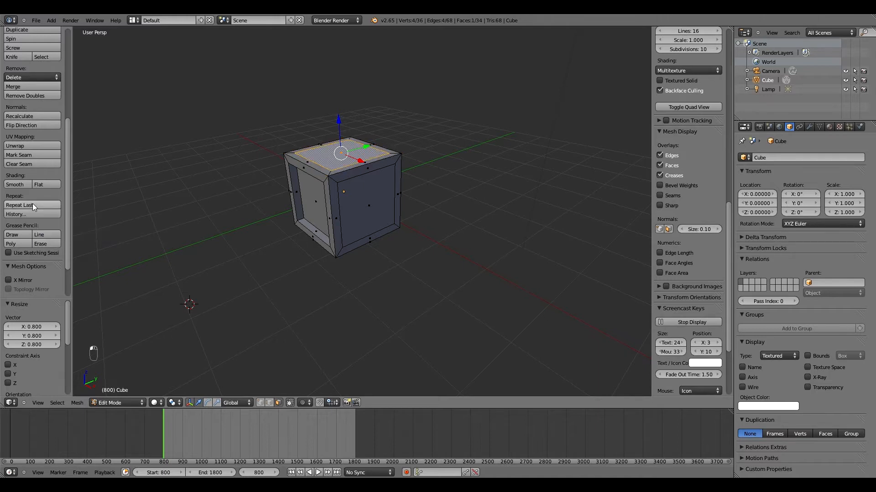
Repeat the 0.8 scaling on the cube's remaining un-inset side face and on its bottom face.
middle_drag(281, 169, 332, 192)
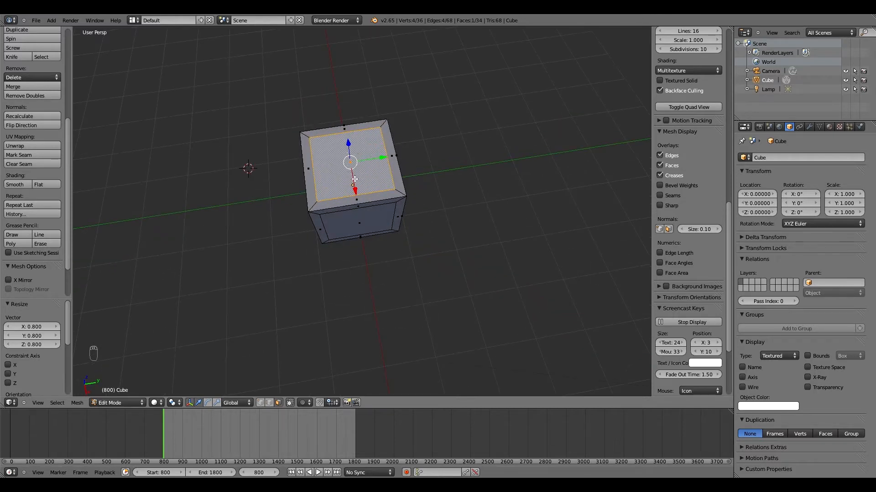
middle_drag(367, 173, 333, 219)
right_click(325, 217)
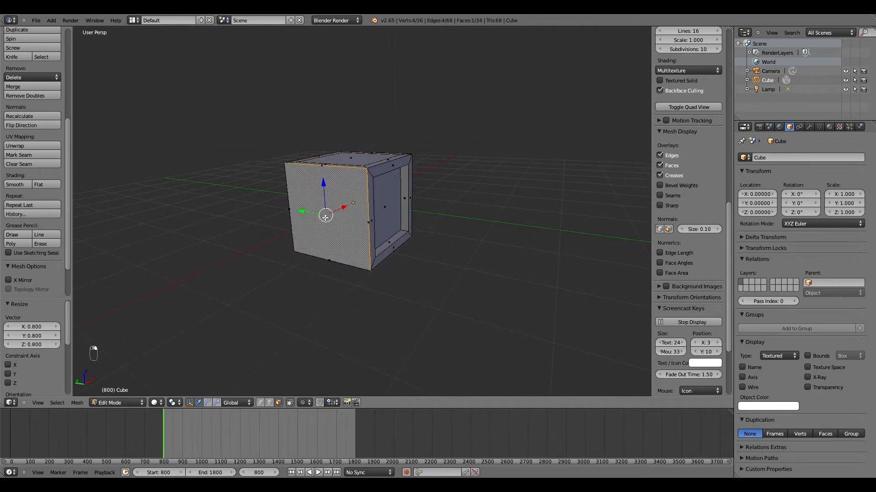
key(shift+r)
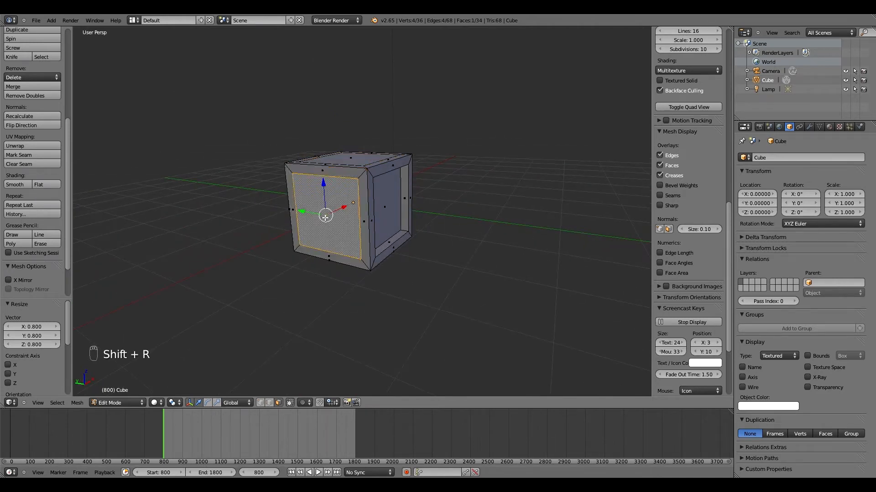
middle_drag(323, 213, 390, 192)
key(shift+r)
right_click(389, 192)
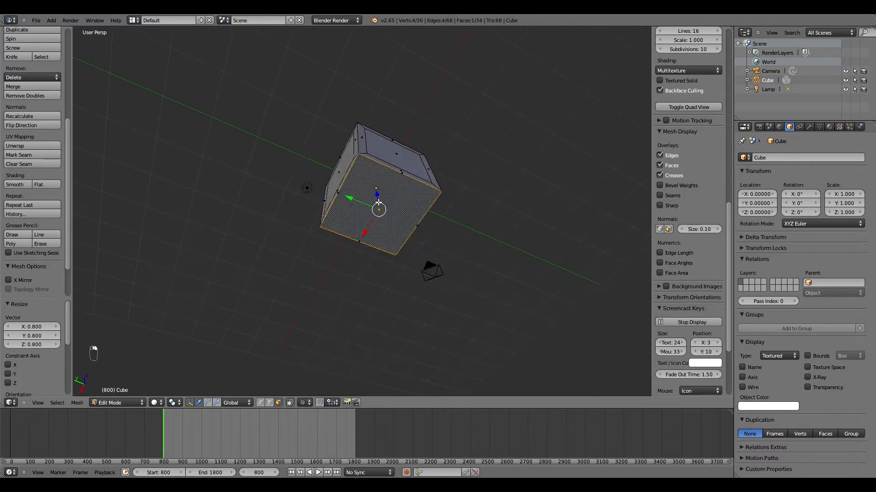
middle_drag(400, 202, 349, 208)
Switch to Object Mode and move the whole cube 1 unit up along the global Z axis.
key(Tab)
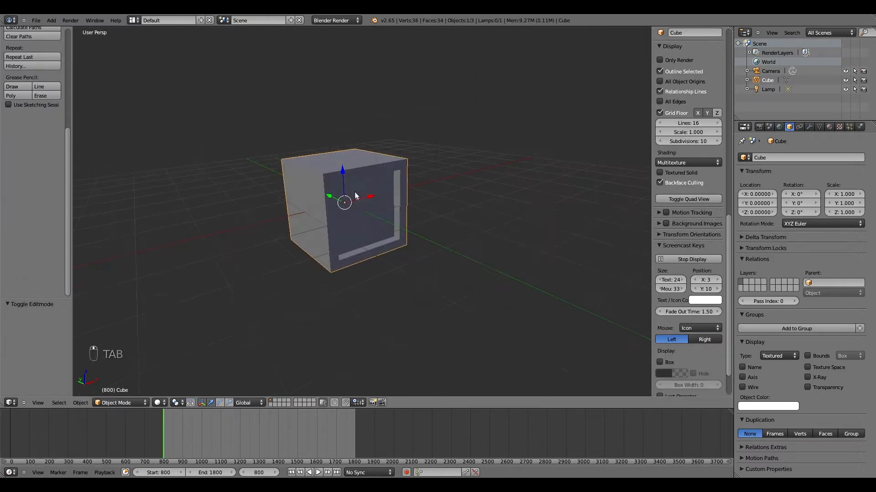
drag(343, 170, 345, 122)
key(1)
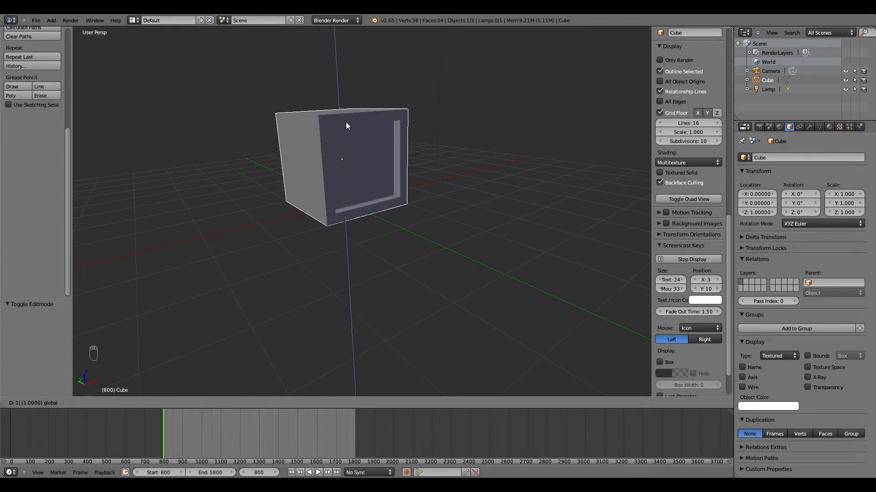
key(Return)
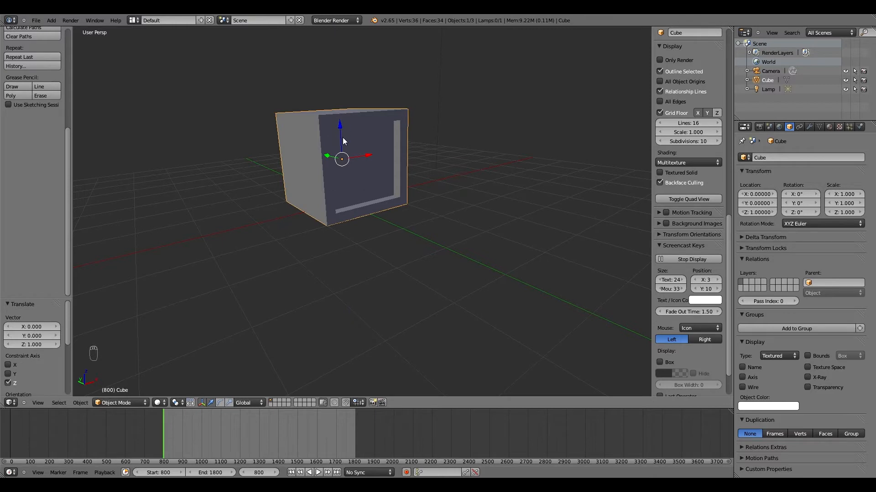
key(g)
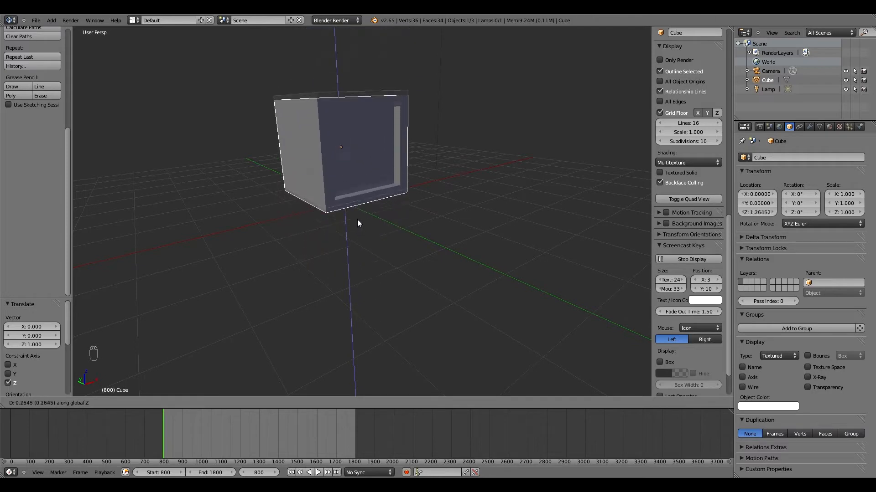
right_click(352, 215)
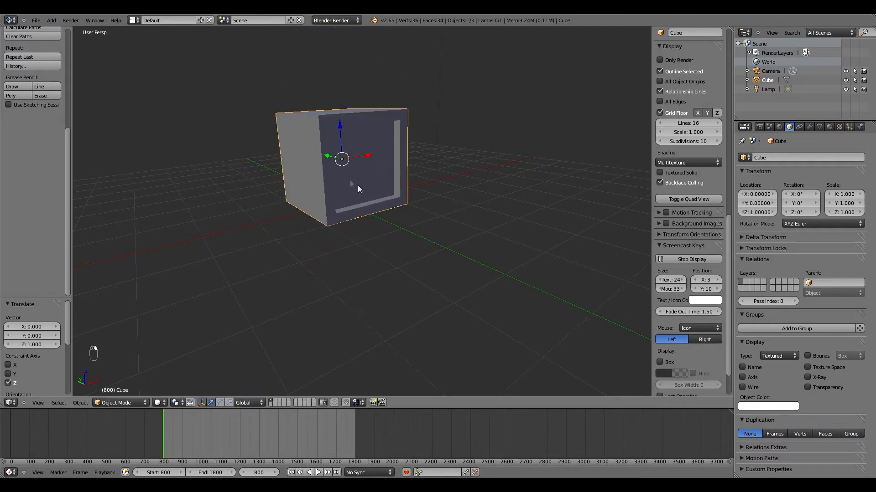
Return to Edit Mode and select the five inset faces that are still flush, leaving out the recessed one.
key(Tab)
middle_drag(357, 167, 242, 178)
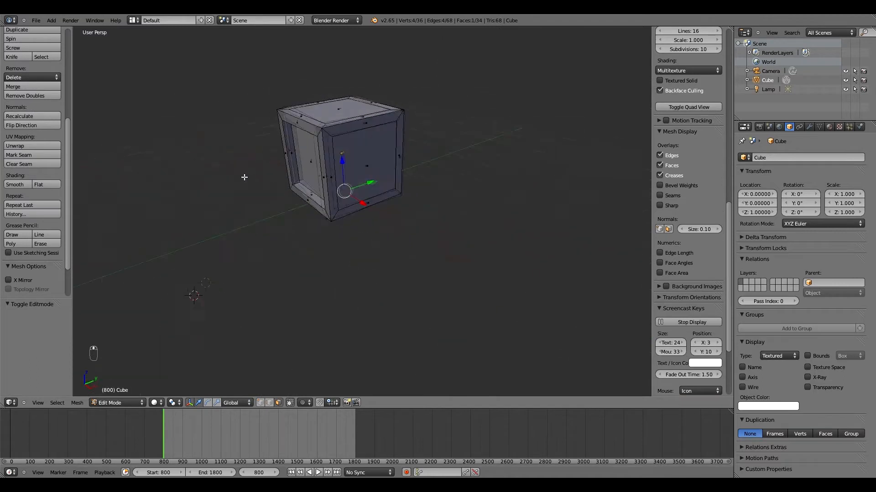
right_click(366, 170)
mouse_move(380, 163)
middle_down()
mouse_move(344, 162)
mouse_move(366, 168)
middle_up()
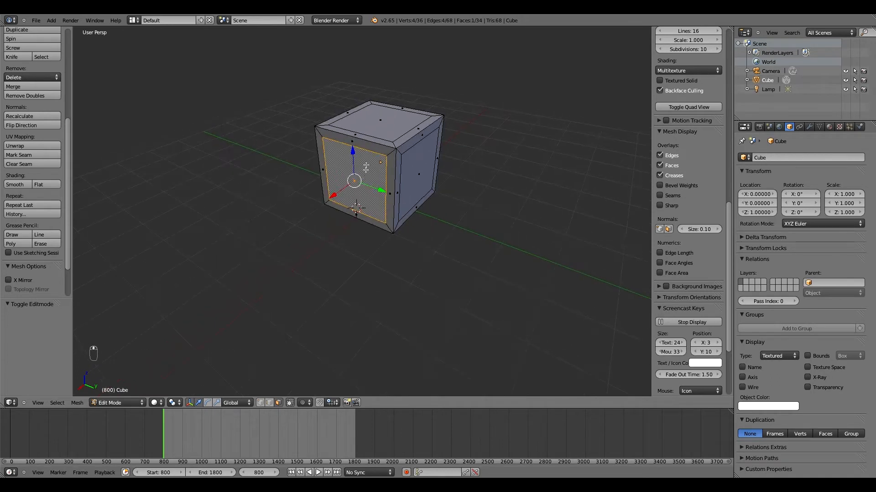
key(ctrl+s)
click(244, 176)
shift+right_click(379, 129)
shift+right_click(417, 171)
middle_drag(417, 182, 397, 137)
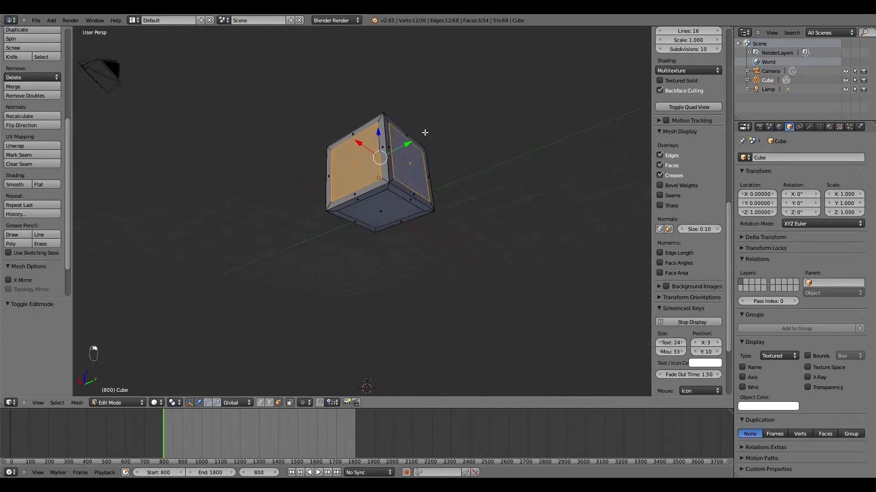
shift+right_click(385, 208)
middle_drag(385, 209, 297, 210)
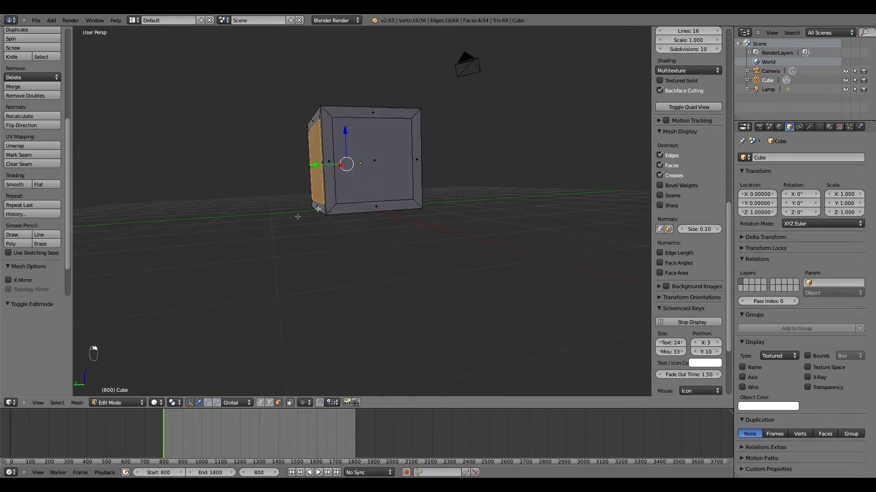
shift+right_click(360, 170)
middle_drag(361, 170, 505, 189)
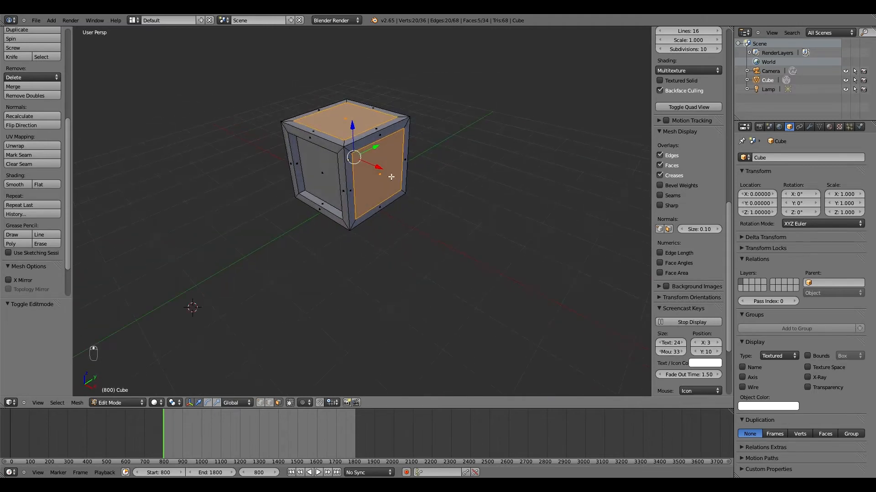
shift+middle_drag(376, 185, 357, 193)
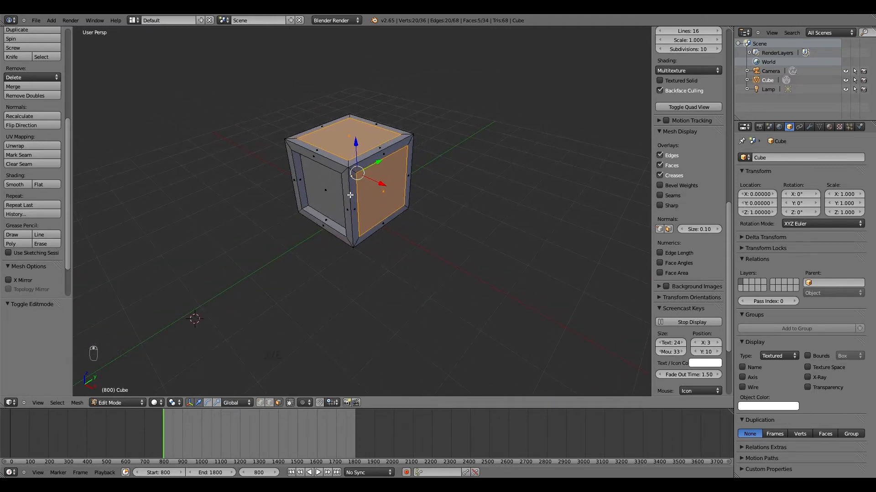
key(alt+a)
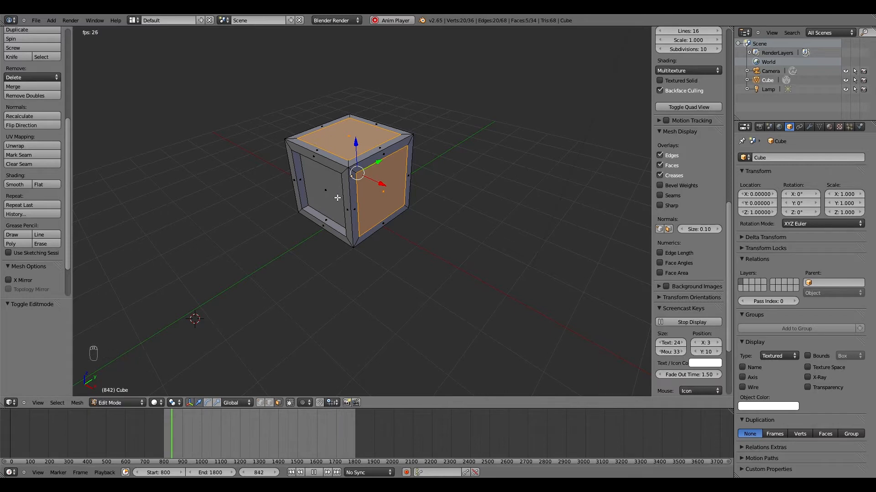
key(Escape)
key(Escape)
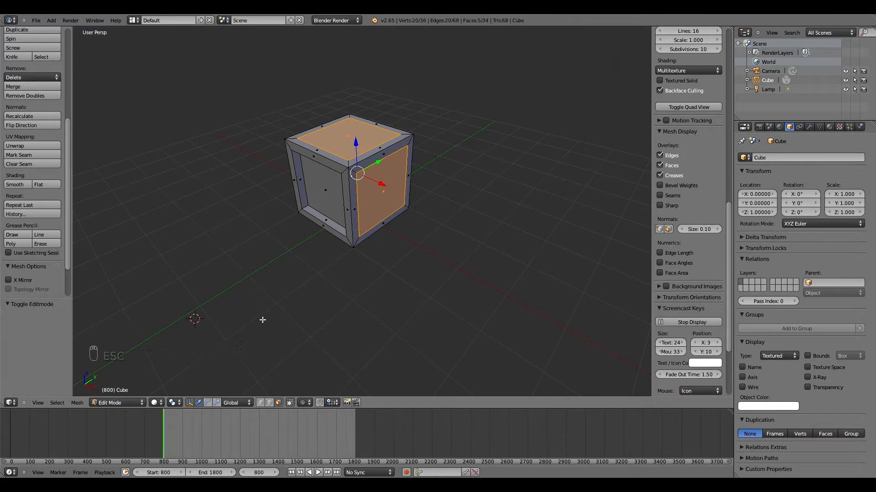
Extrude the five selected inset faces inward by 0.2 as individual faces.
key(alt+e)
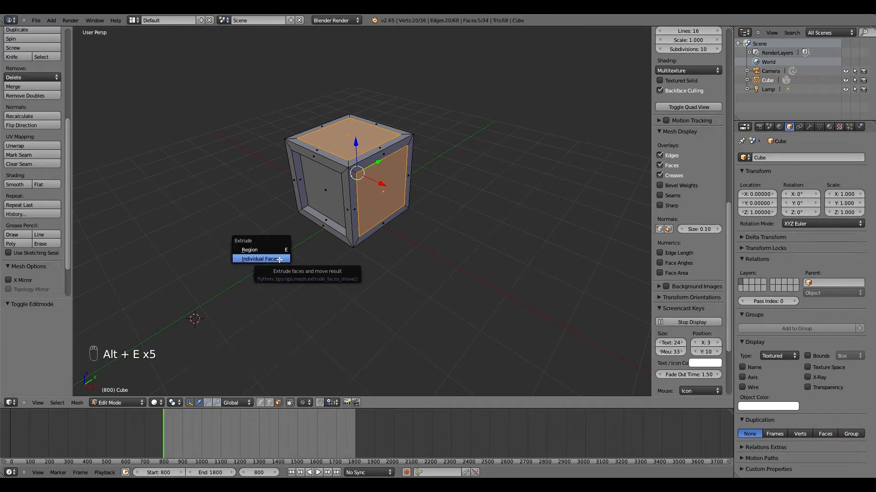
click(280, 259)
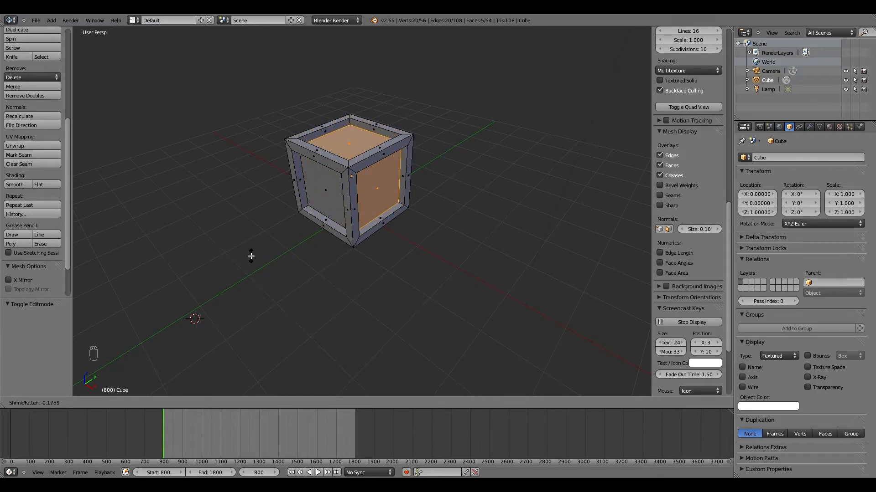
text(0)
text(-.2)
key(Return)
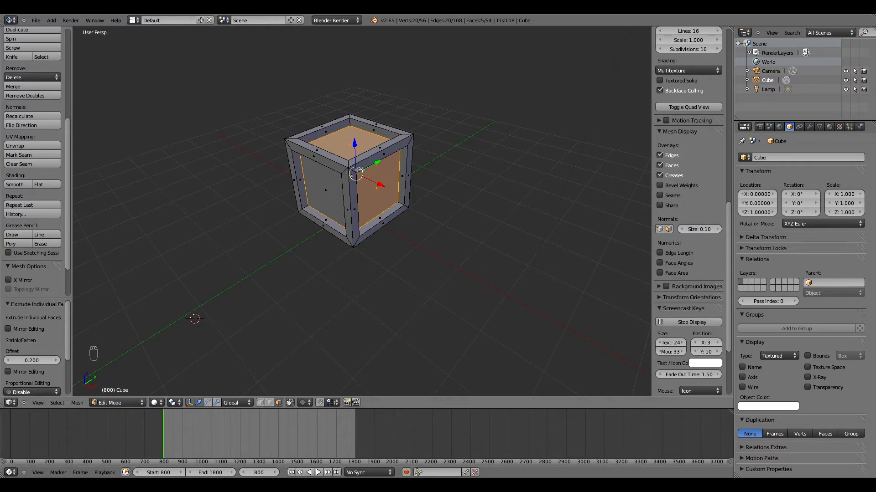
Try to move the recessed top face 1 unit up along the global Z axis.
right_click(343, 137)
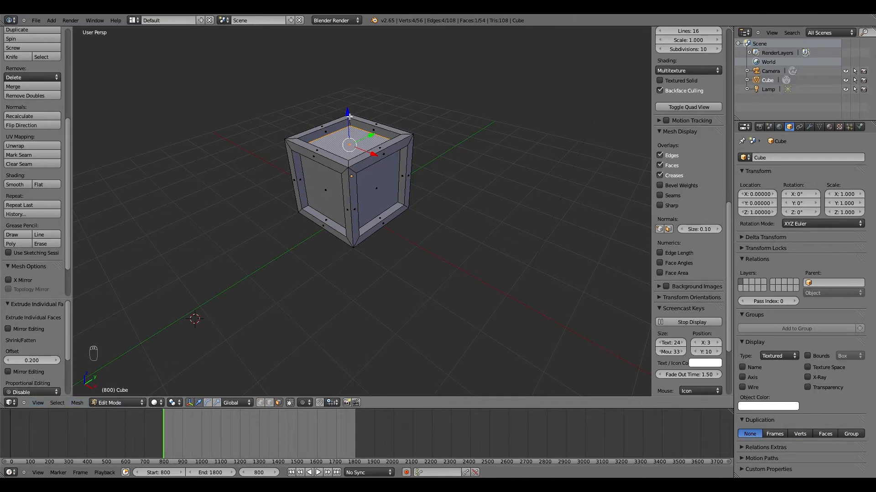
drag(347, 111, 353, 83)
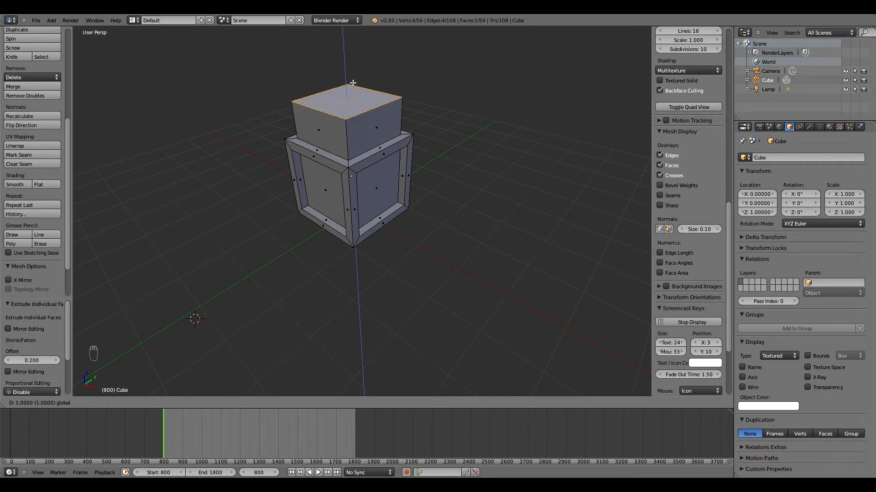
drag(344, 30, 344, 84)
right_click(344, 83)
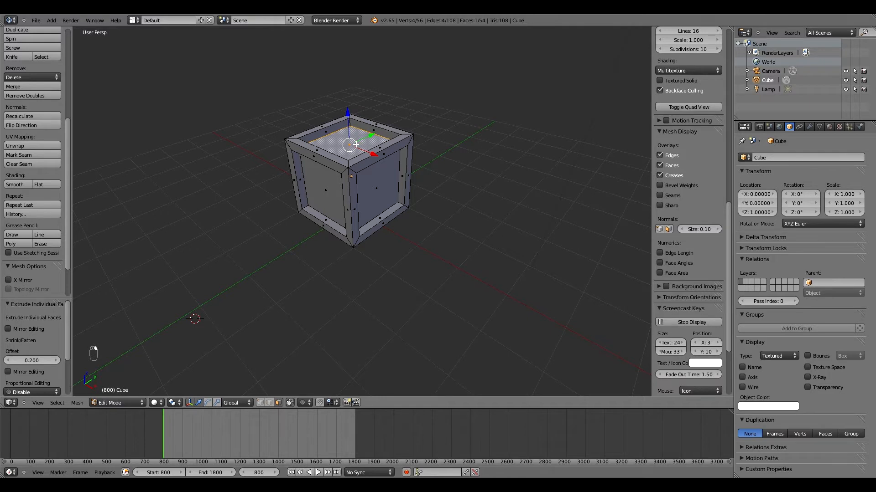
Try to extrude the recessed top face 1.5 units upward.
key(e)
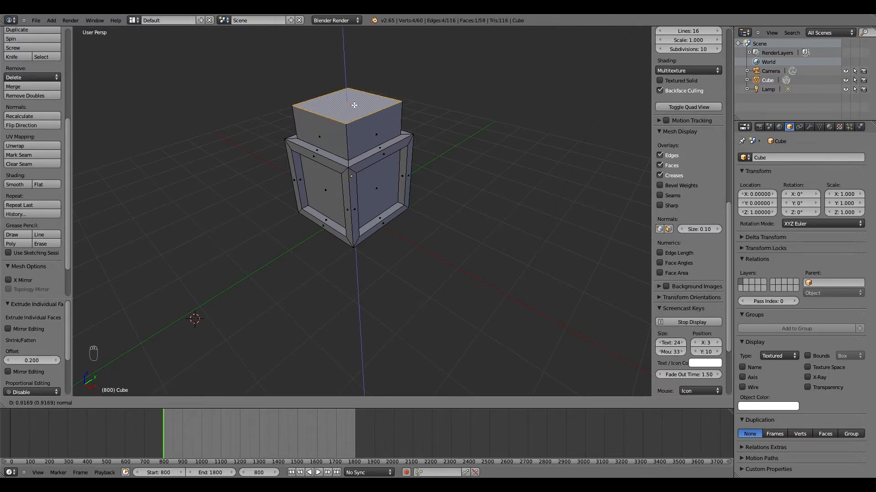
text(1.5)
key(Return)
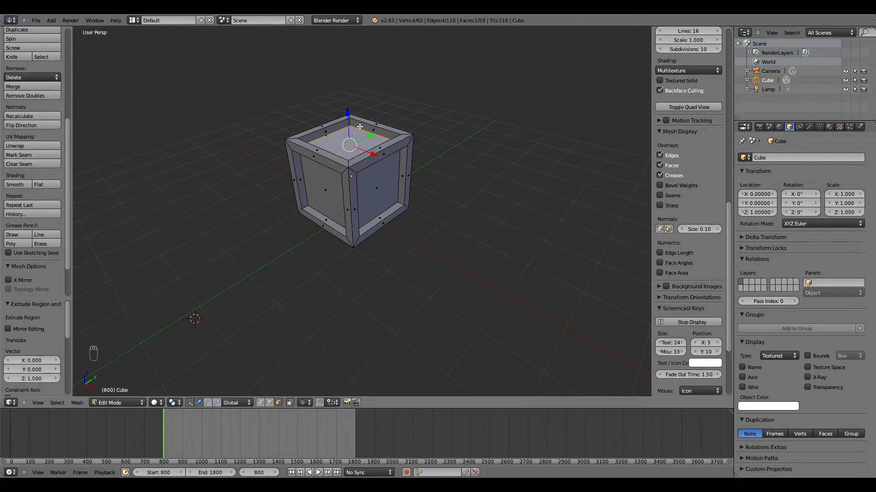
key(ctrl+z)
Save the file and switch the cube to Object Mode.
key(ctrl+s)
click(236, 140)
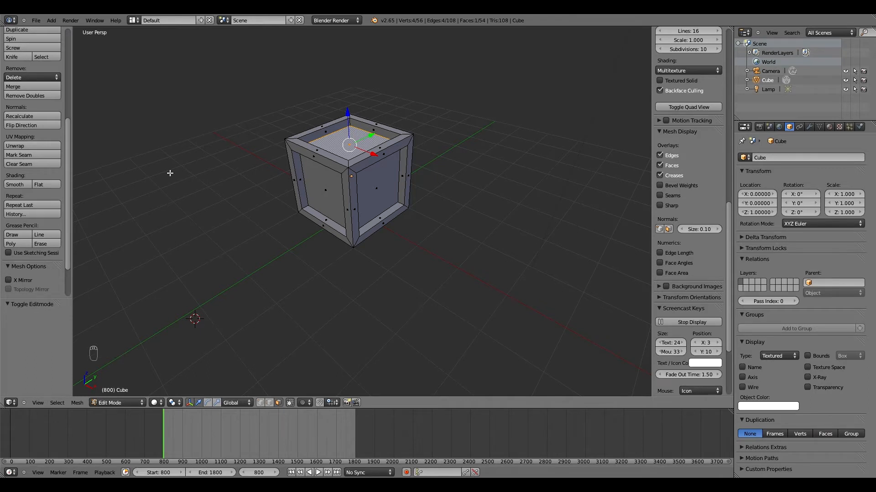
key(Tab)
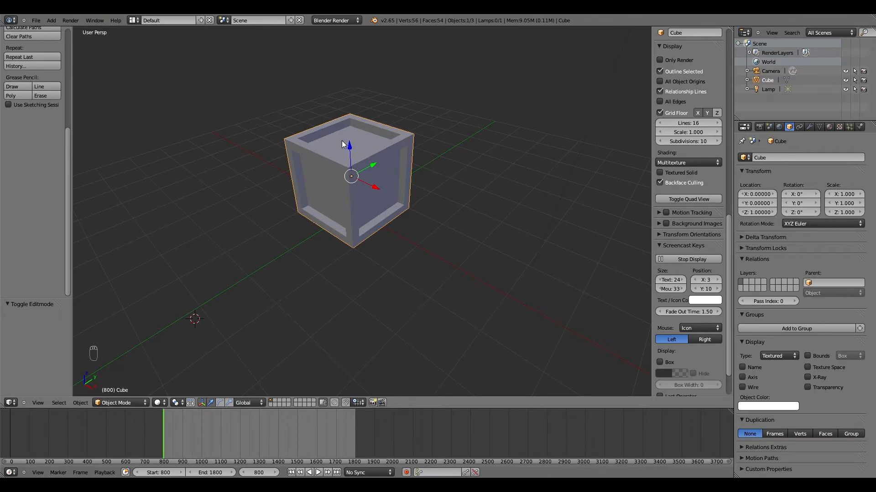
Check the cube's individual panel and frame faces from several angles in Edit Mode, and return to Object Mode.
key(Tab)
right_click(326, 187)
right_click(387, 173)
mouse_move(386, 174)
middle_down()
mouse_move(399, 187)
mouse_move(376, 185)
middle_up()
right_click(400, 187)
right_click(375, 214)
middle_drag(360, 129, 360, 179)
right_click(370, 176)
right_click(374, 181)
right_click(396, 134)
right_click(385, 139)
right_click(343, 122)
right_click(345, 118)
middle_drag(360, 163, 363, 158)
key(Tab)
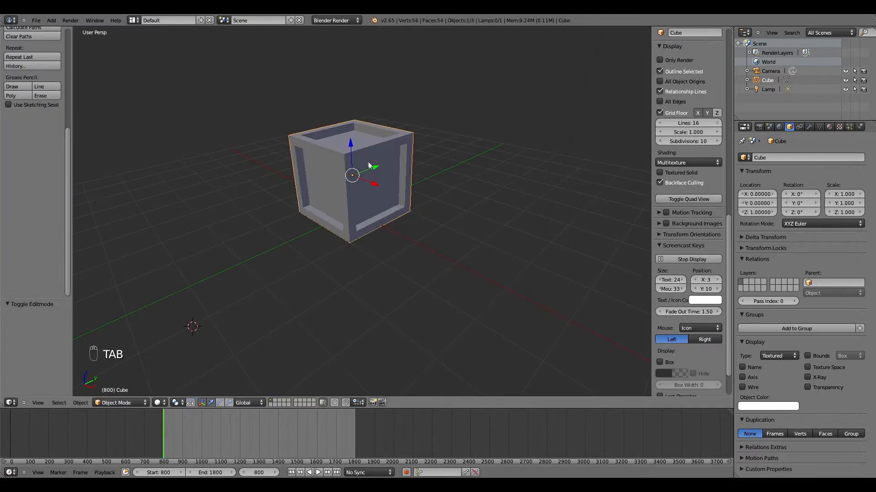
Add a new material to the cube and name it Rouge.
click(828, 128)
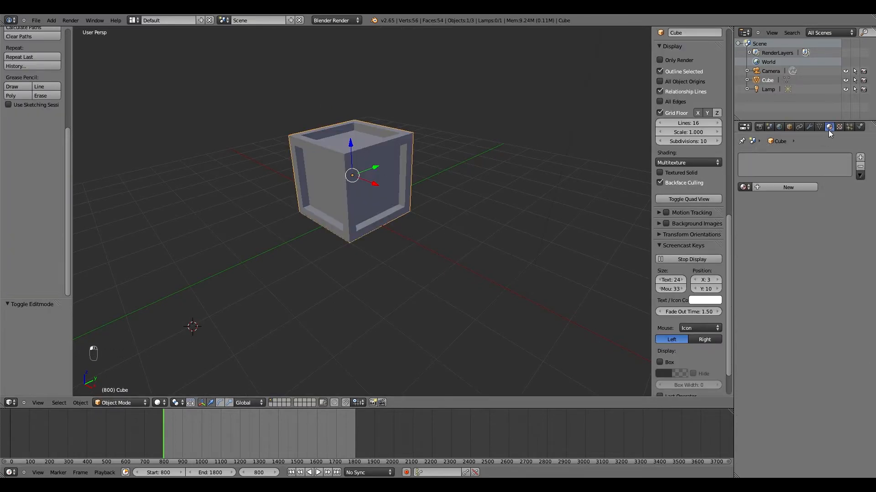
click(781, 185)
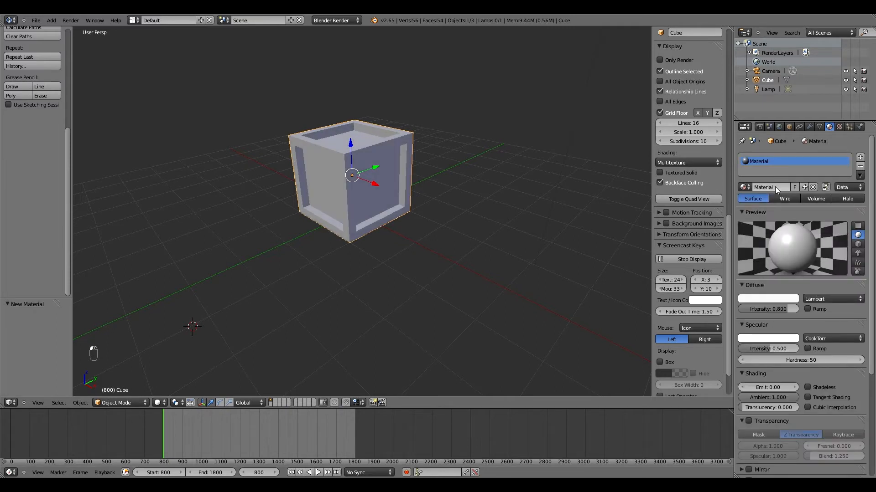
click(768, 187)
text(Rouge)
key(Return)
Set the Rouge material's diffuse color to pure red, with the green and blue components at 0.
click(766, 300)
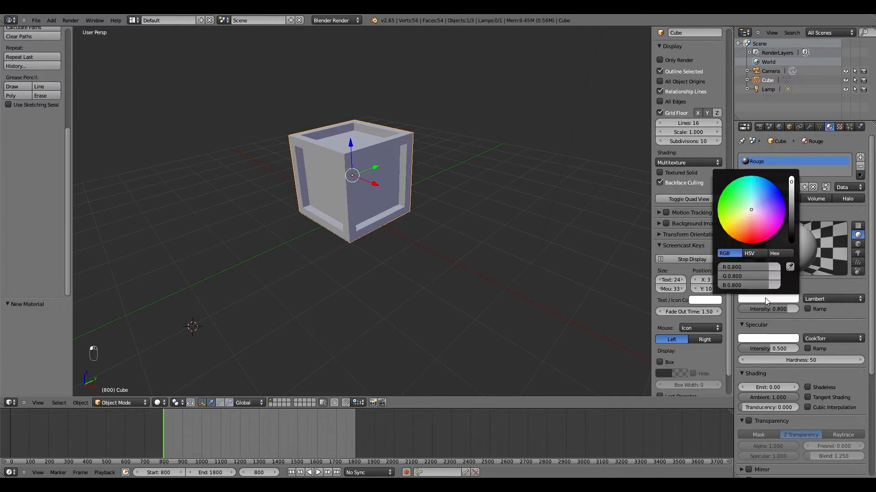
drag(759, 275, 697, 289)
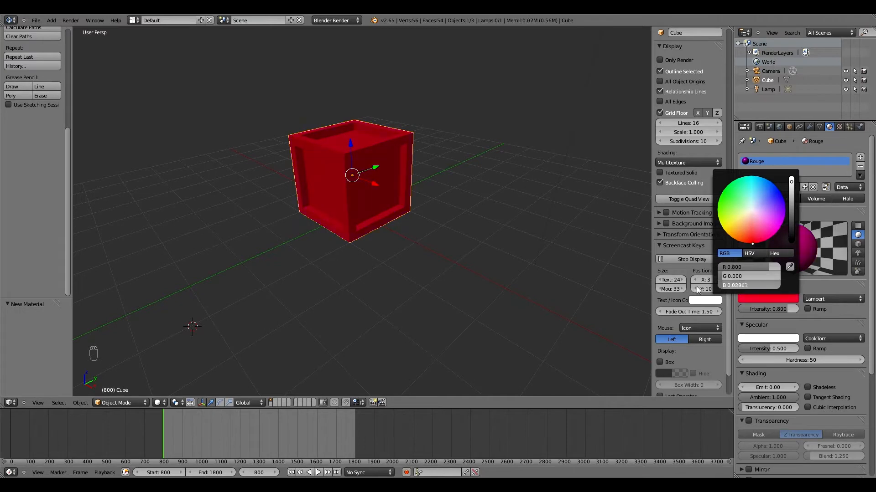
click(765, 298)
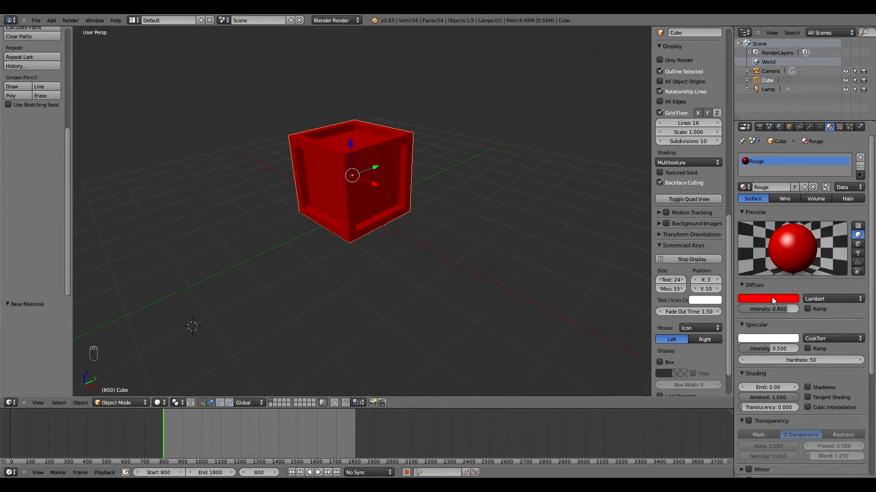
Set the Rouge material's Emit value to 2.00 and test it with a render of the current frame.
scroll(772, 297, down, 1)
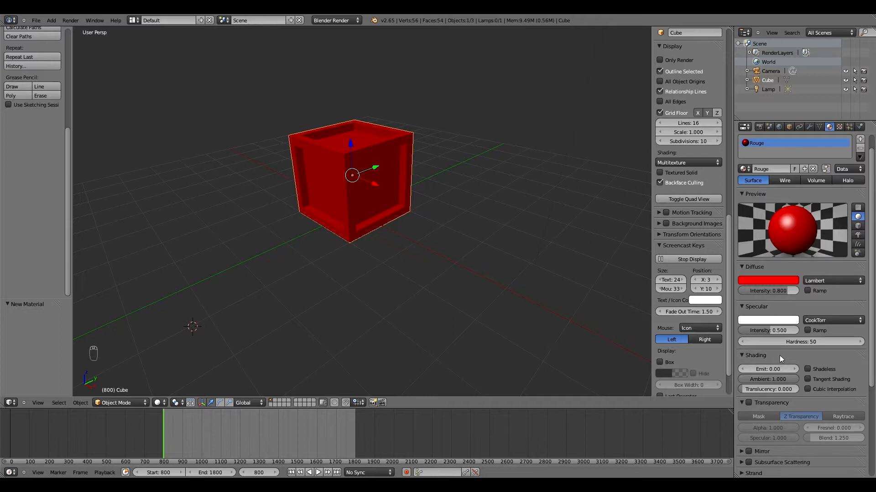
mouse_move(761, 371)
mouse_down()
mouse_move(869, 372)
mouse_move(759, 371)
mouse_move(775, 372)
mouse_up()
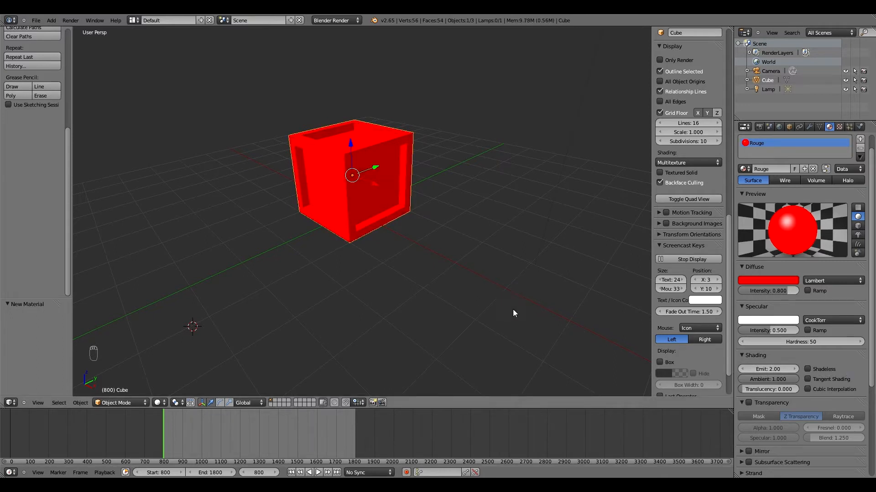
key(F12)
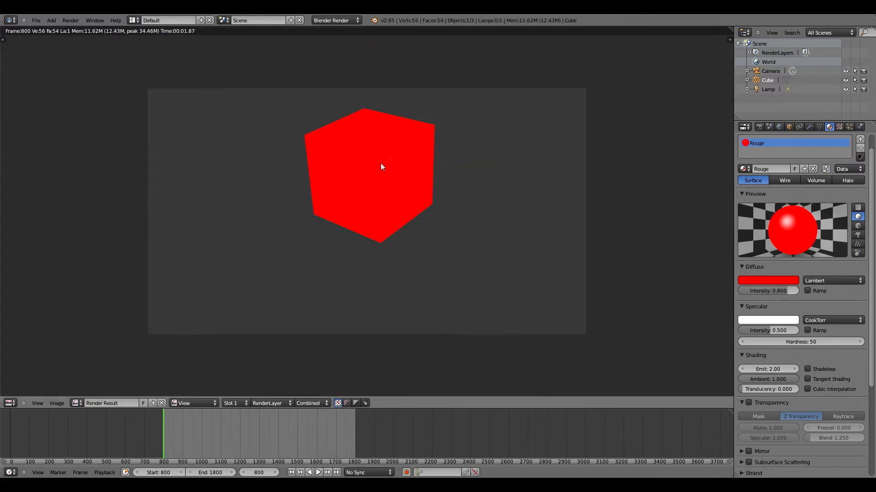
key(Escape)
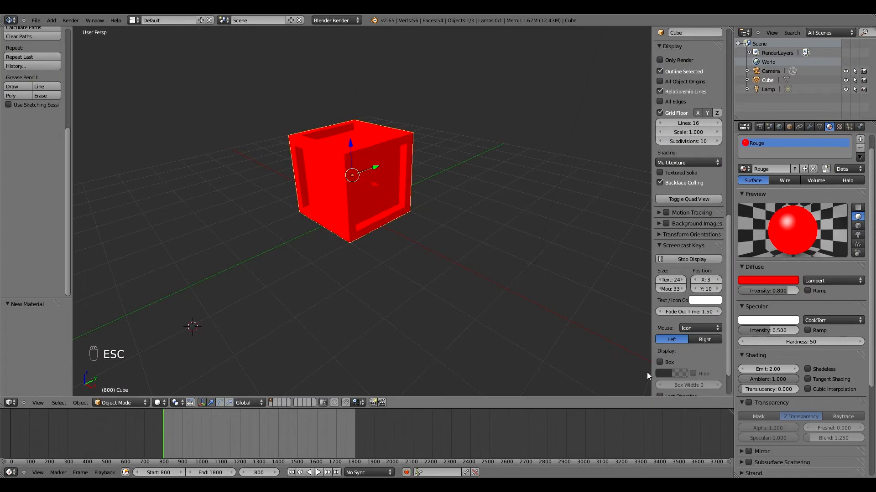
Try an Emit value of 3 on the Rouge material, restore it to 2, and render the frame again.
click(770, 368)
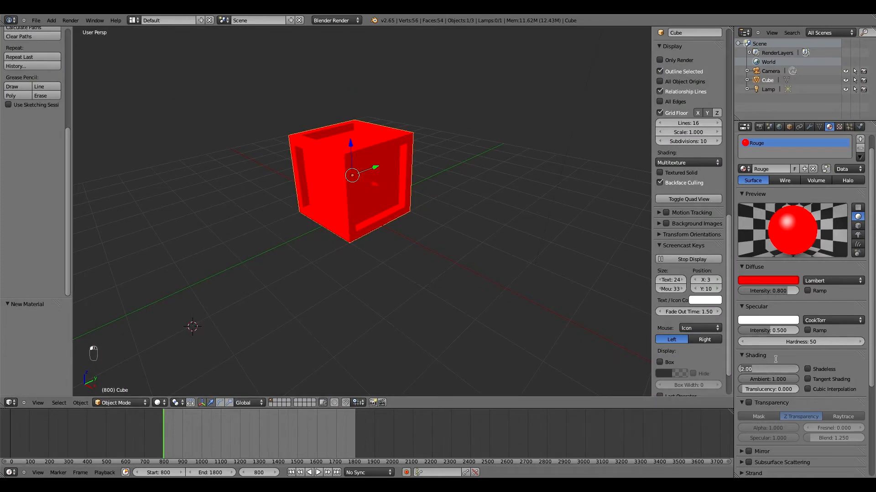
text(3)
key(Return)
click(782, 367)
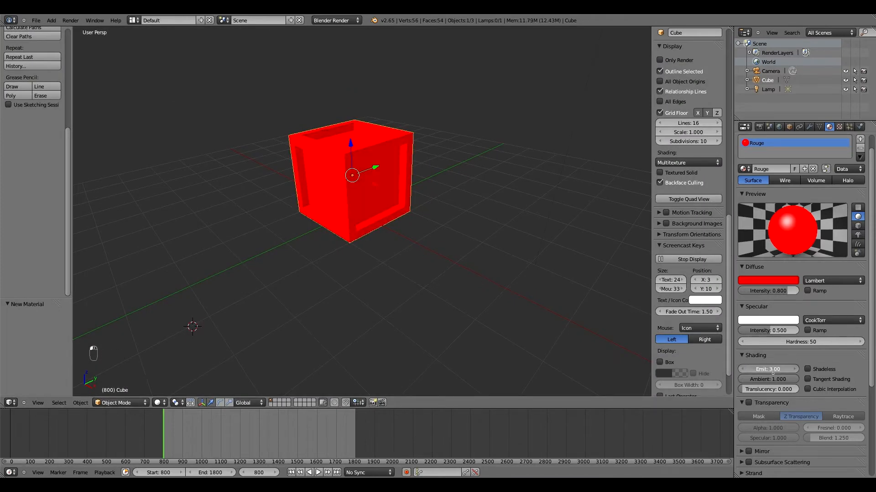
text(2)
key(Return)
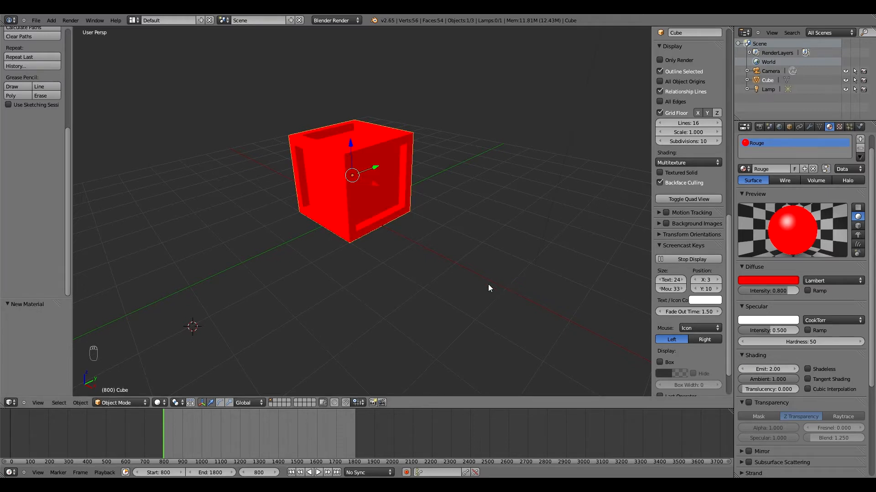
key(F12)
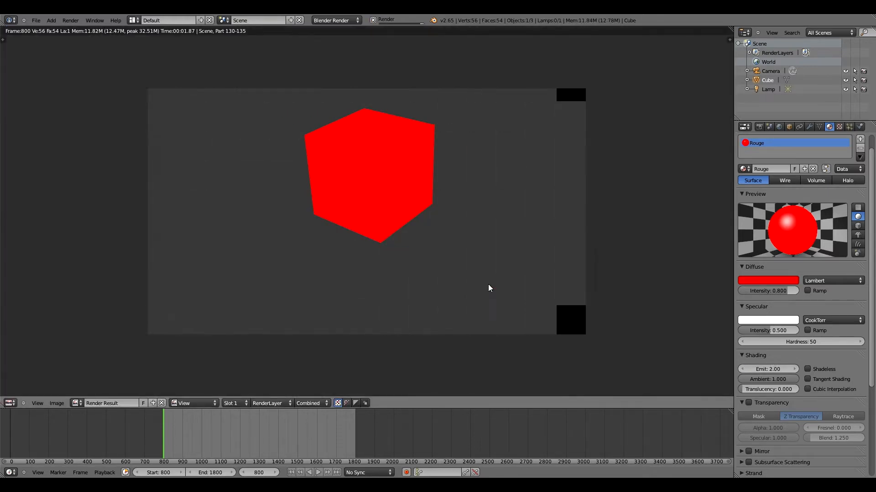
key(Escape)
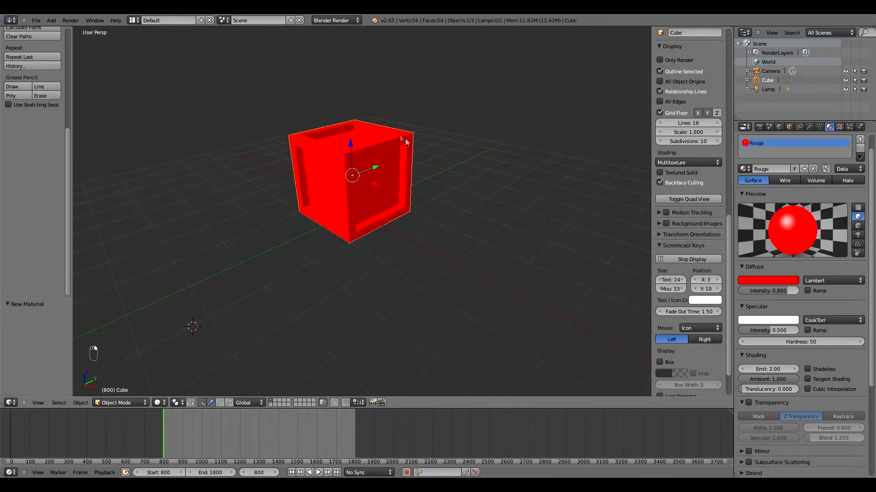
Try a darker red for the Rouge diffuse color, and restore its red component to 0.8.
click(788, 280)
mouse_move(792, 166)
mouse_down()
mouse_move(795, 228)
mouse_move(792, 168)
mouse_up()
click(731, 249)
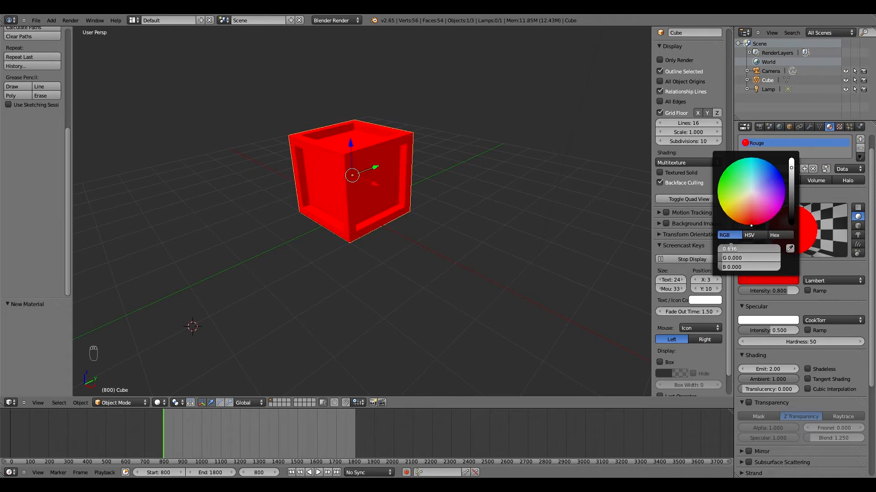
text(1)
key(Return)
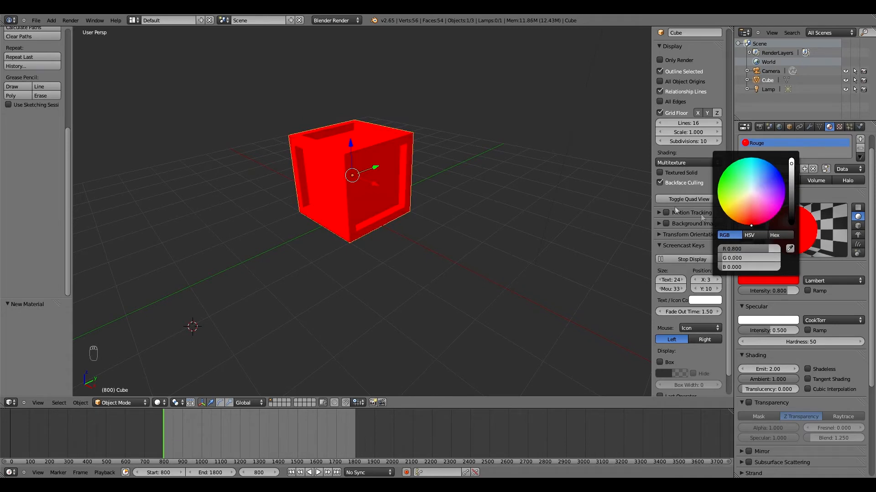
Enter Edit Mode and select five of the outer frame faces around the cube's upper edges.
key(Tab)
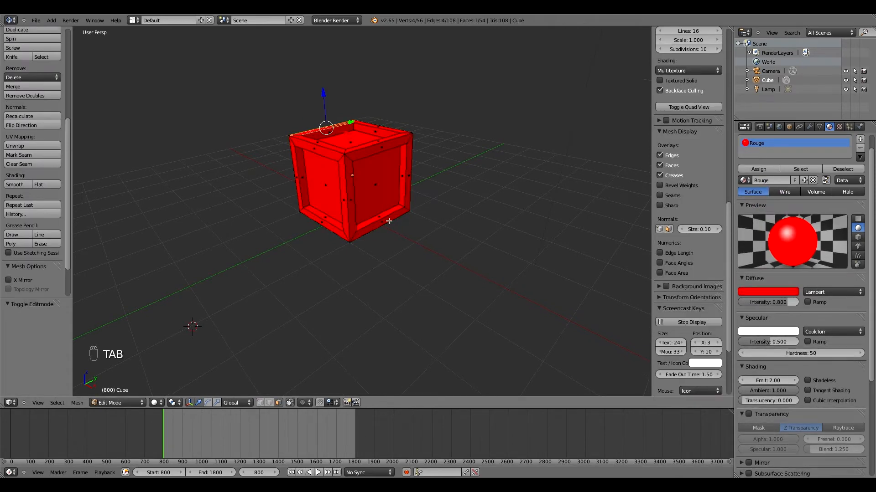
right_click(380, 182)
right_click(346, 138)
right_click(329, 180)
right_click(349, 176)
right_click(343, 174)
shift+right_click(358, 155)
shift+right_click(337, 156)
shift+right_click(337, 150)
shift+right_click(375, 142)
middle_drag(375, 152, 315, 103)
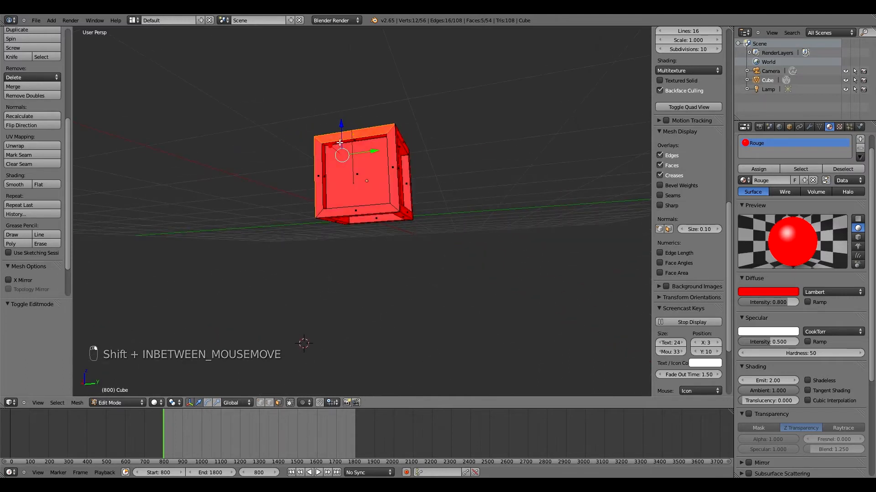
middle_drag(351, 149, 424, 182)
Replace the selection with the six recessed panel faces, one on each side of the cube.
right_click(357, 182)
shift+right_click(327, 179)
shift+right_click(323, 184)
middle_drag(320, 184, 419, 186)
shift+right_click(346, 185)
middle_drag(346, 186, 355, 210)
shift+right_click(374, 172)
middle_drag(373, 172, 368, 193)
shift+right_click(367, 197)
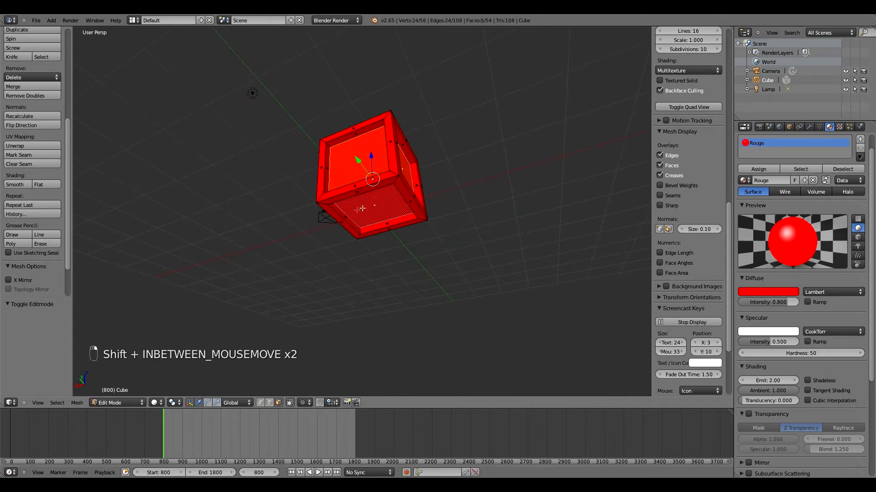
Invert the selection so that all frame faces are selected instead of the six recessed panels.
click(56, 402)
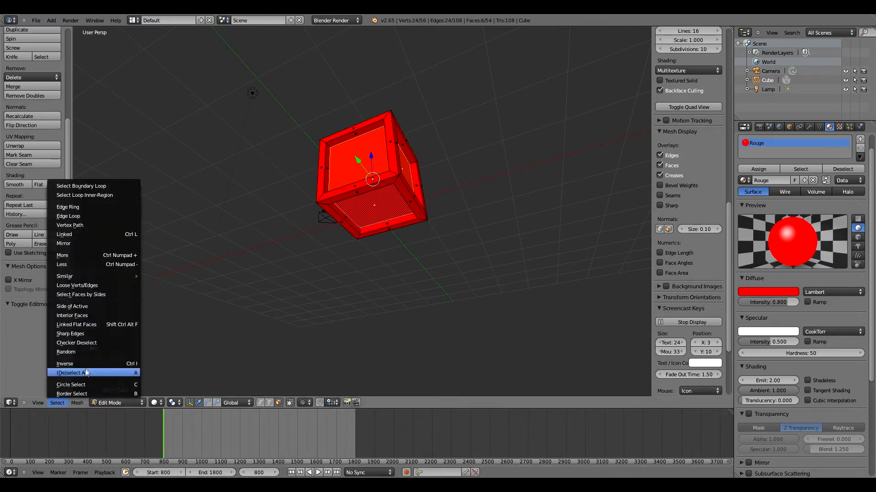
click(124, 363)
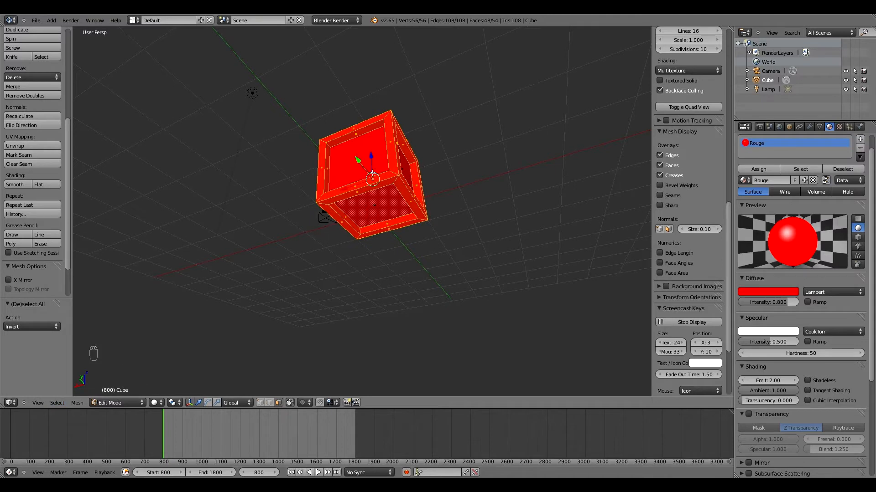
middle_drag(416, 142, 383, 226)
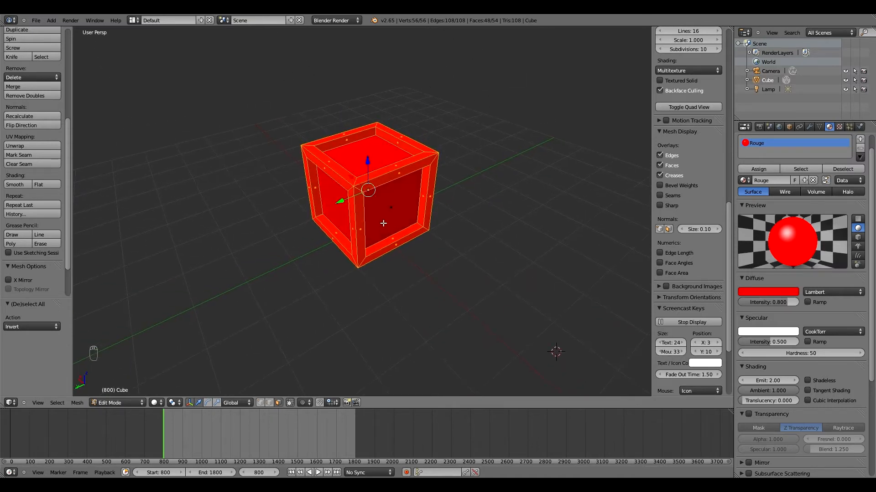
Inspect the selected frame faces in Wireframe viewport shading, and return to Solid shading.
click(156, 403)
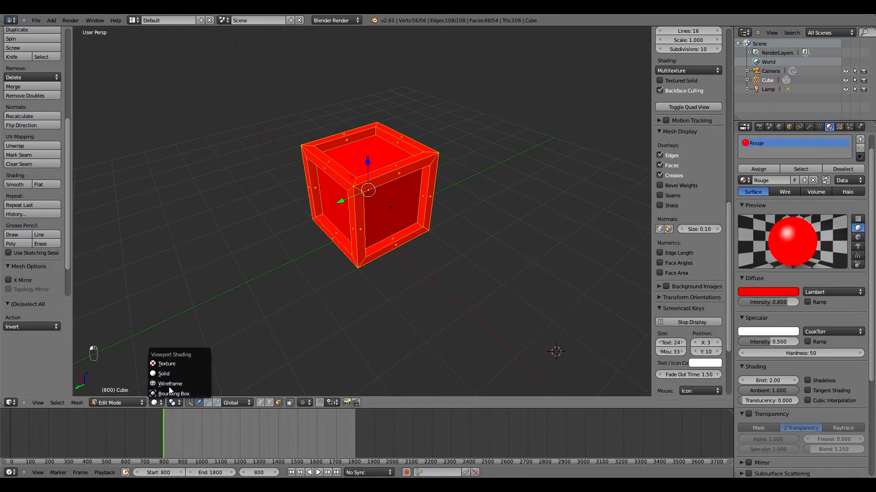
click(171, 385)
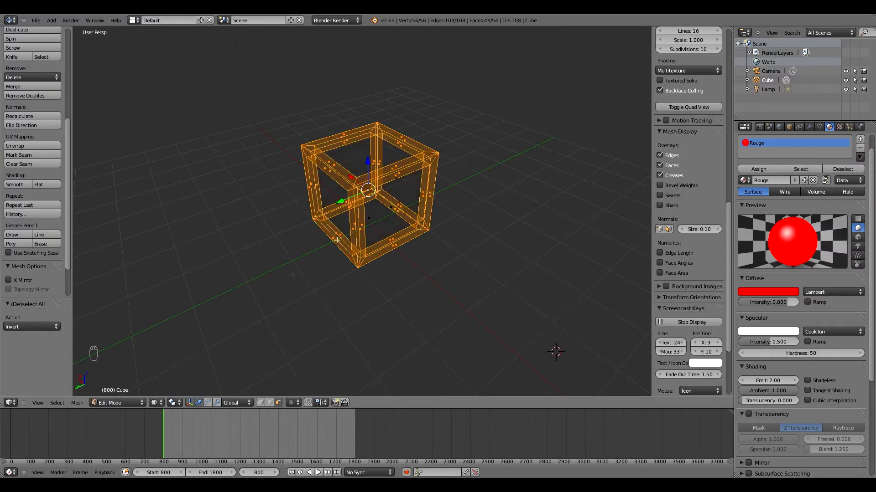
mouse_move(380, 213)
middle_down()
mouse_move(426, 182)
mouse_move(446, 195)
mouse_move(419, 219)
mouse_move(314, 179)
mouse_move(360, 228)
middle_up()
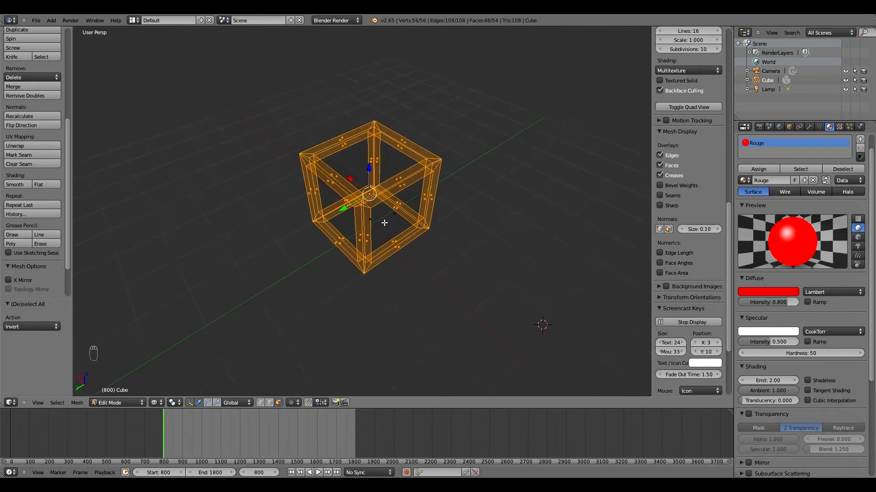
click(155, 403)
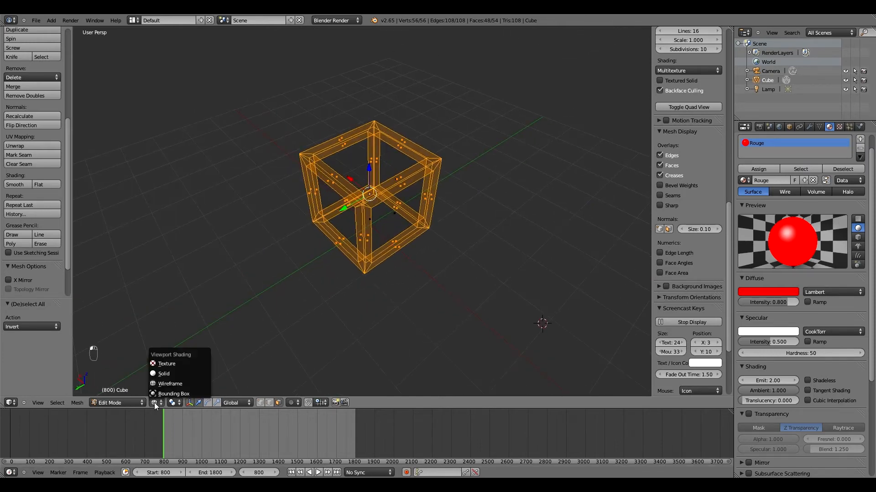
click(169, 374)
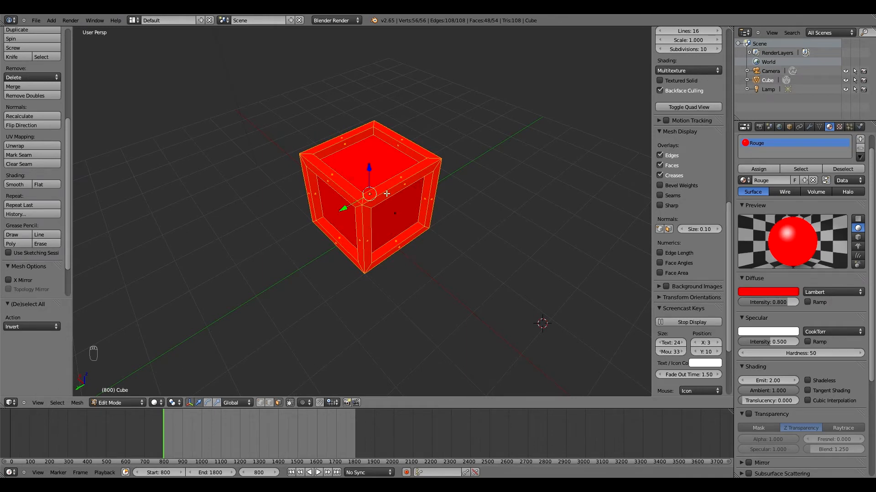
Try deleting the selected frame faces to isolate the six panels, and undo the deletion.
key(x)
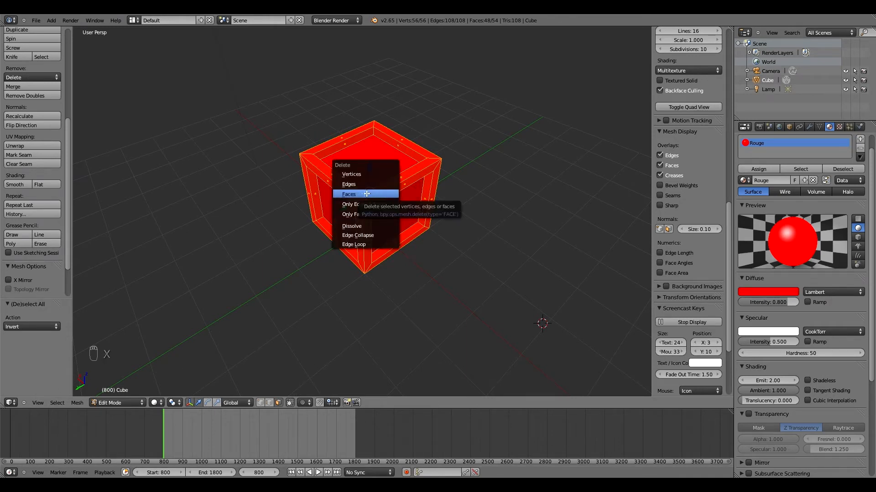
click(365, 194)
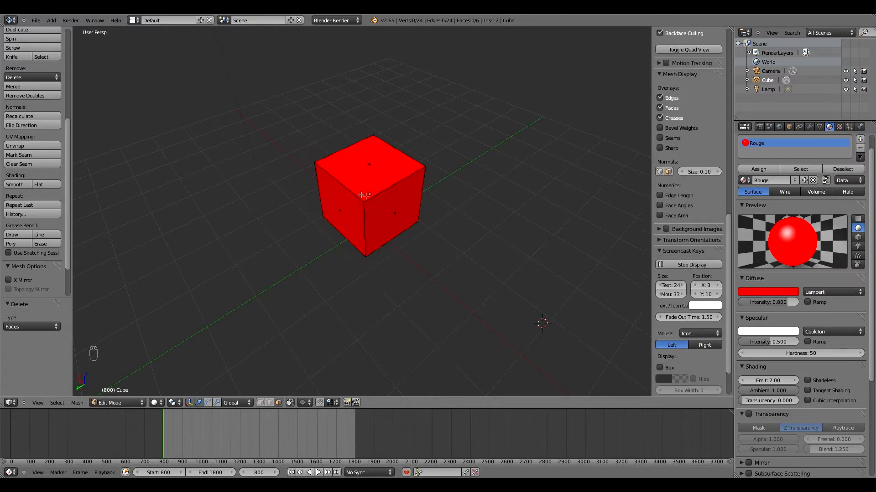
mouse_move(405, 189)
middle_down()
mouse_move(431, 166)
mouse_move(383, 185)
mouse_move(394, 202)
middle_up()
key(ctrl+z)
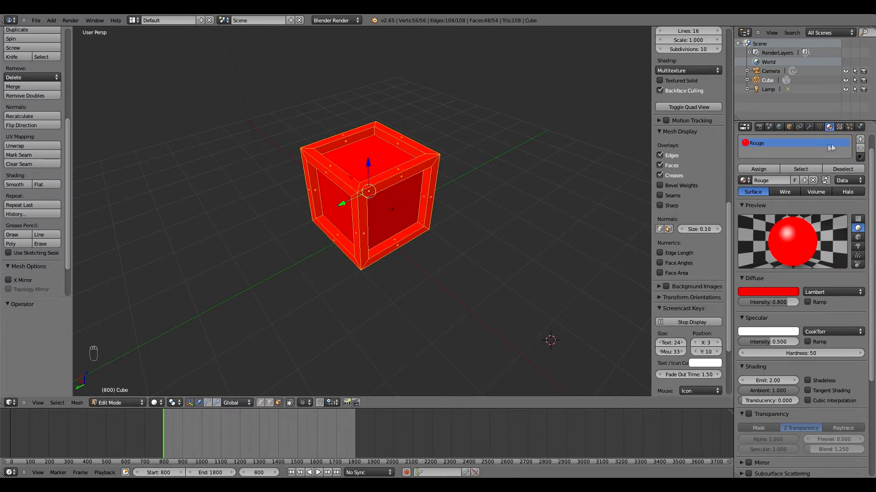
Add a second material slot to the cube, give it an independent copy of Rouge, and rename the copy Cadre noir.
click(861, 143)
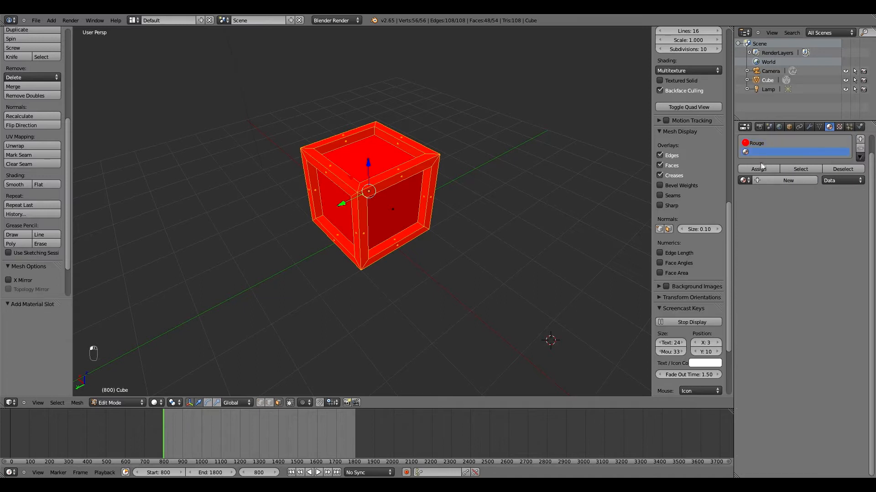
click(742, 180)
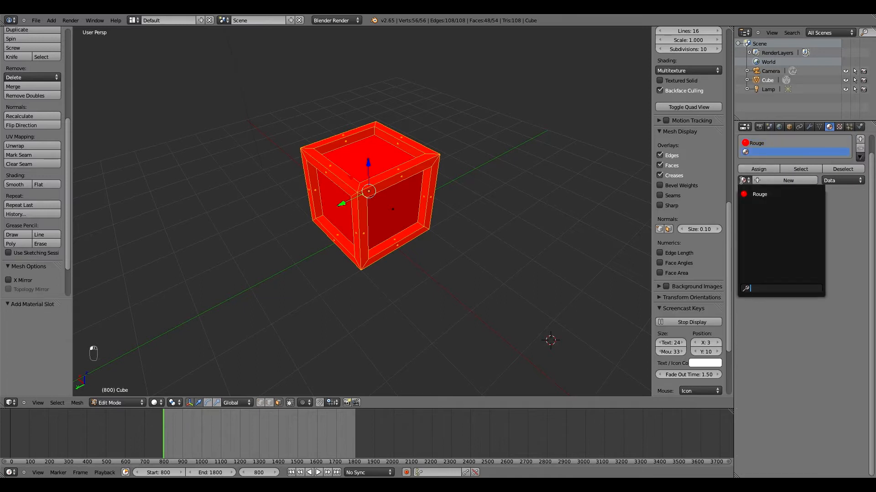
click(765, 194)
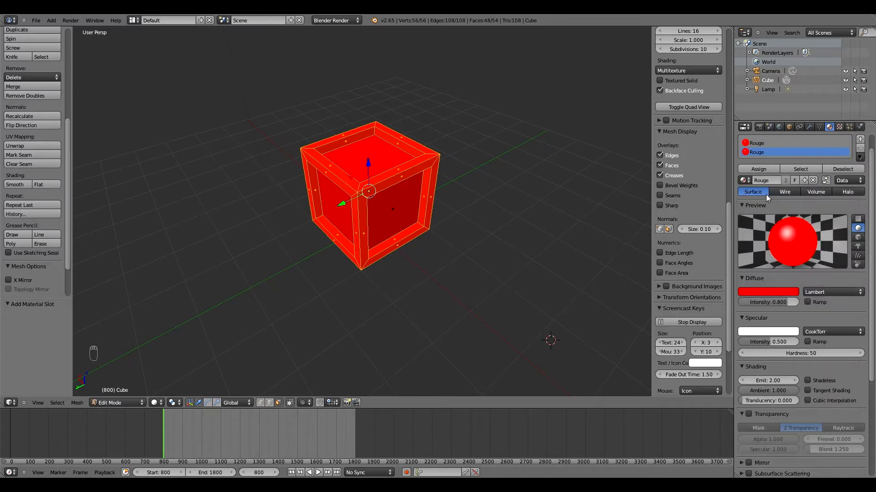
click(804, 179)
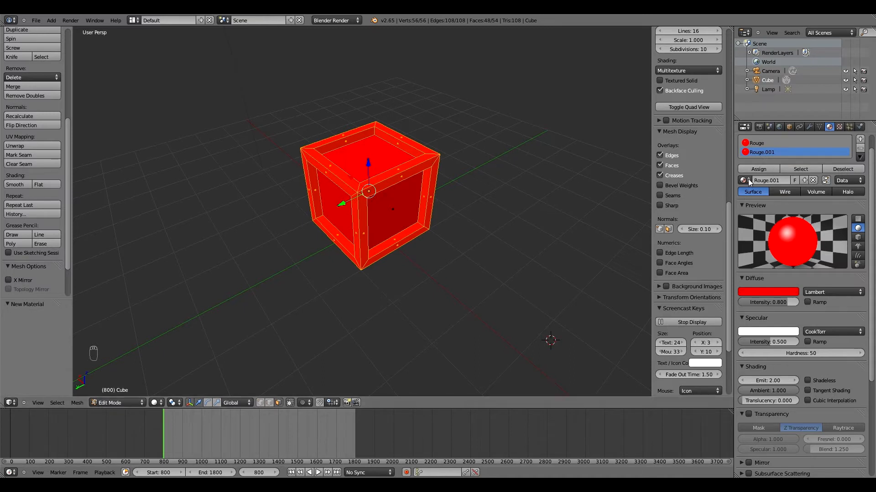
click(774, 181)
key(Return)
Darken the diffuse color of Cadre noir to near black, with green and blue at 0.001.
click(778, 291)
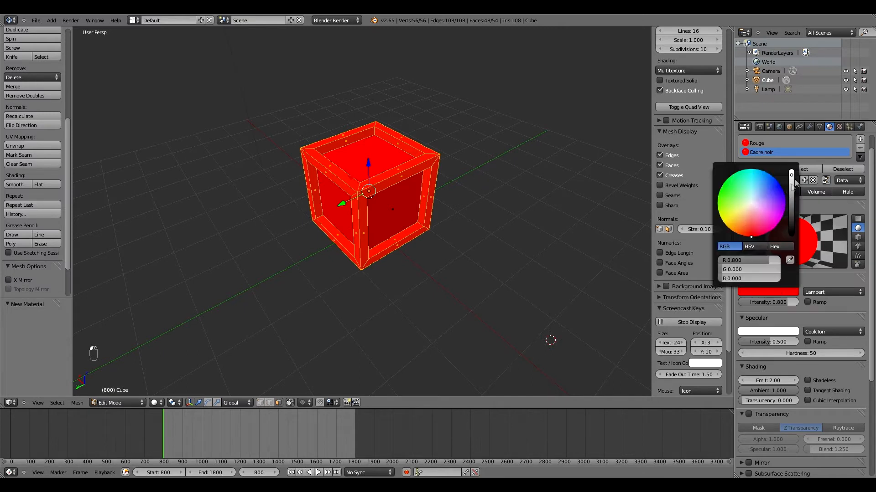
drag(792, 176, 791, 242)
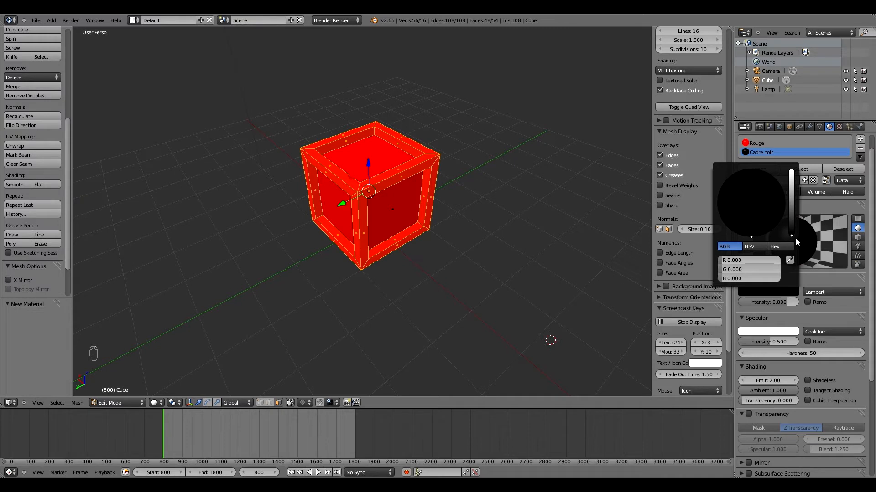
drag(735, 261, 734, 261)
click(791, 236)
click(732, 269)
key(Return)
click(744, 278)
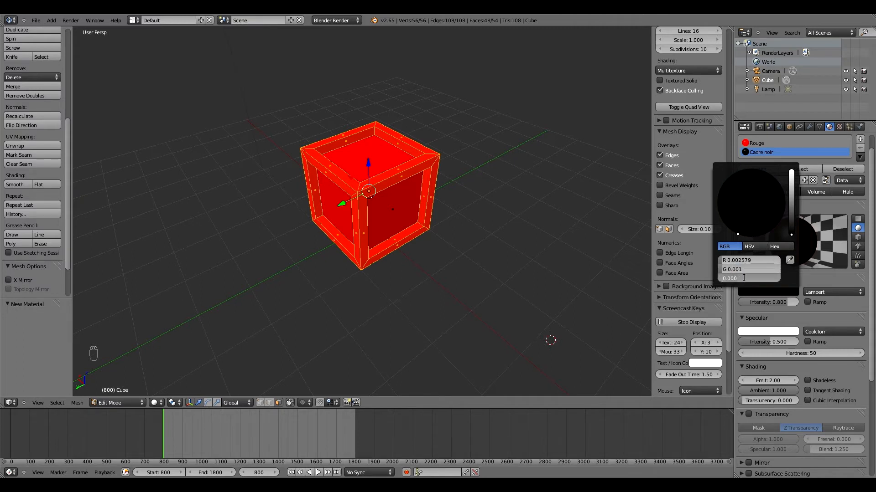
key(Return)
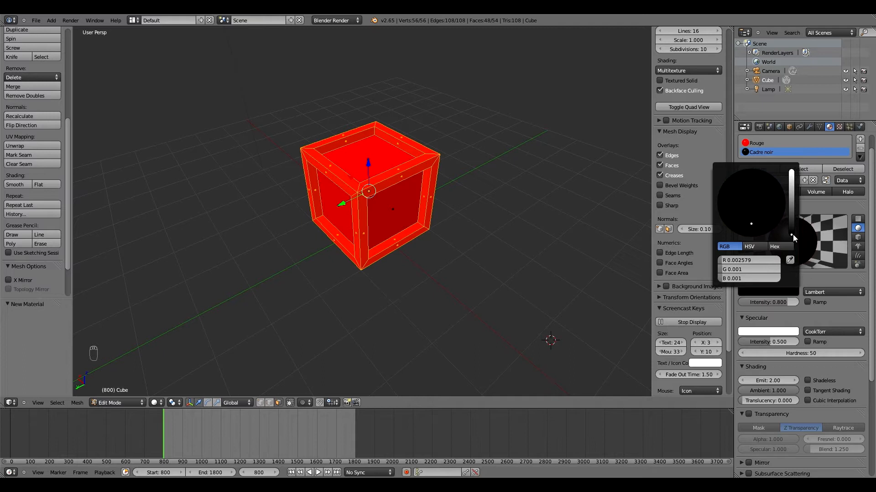
drag(792, 235, 792, 236)
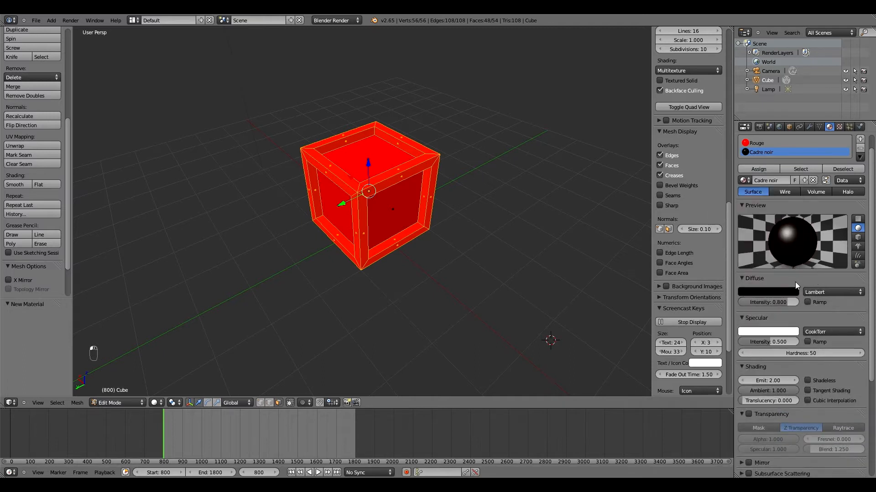
Set the Emit value of Cadre noir to 0.00 and assign the material to the selected frame faces.
scroll(795, 237, down, 3)
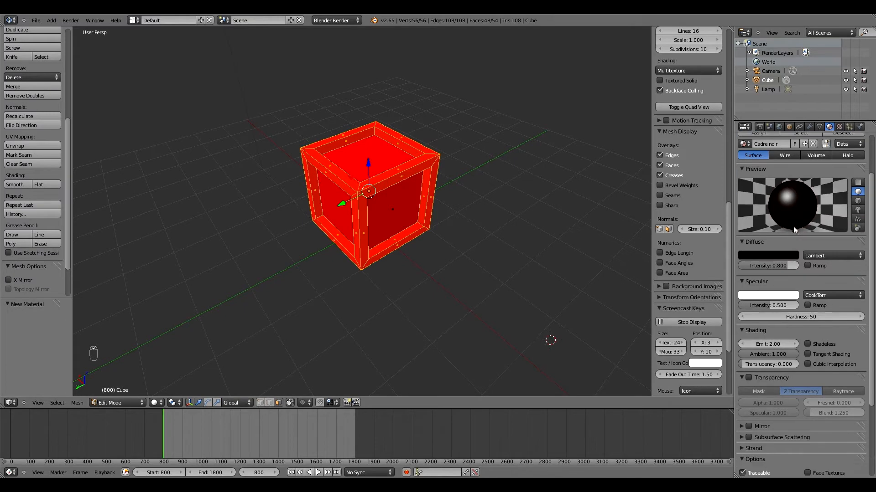
drag(771, 325, 520, 332)
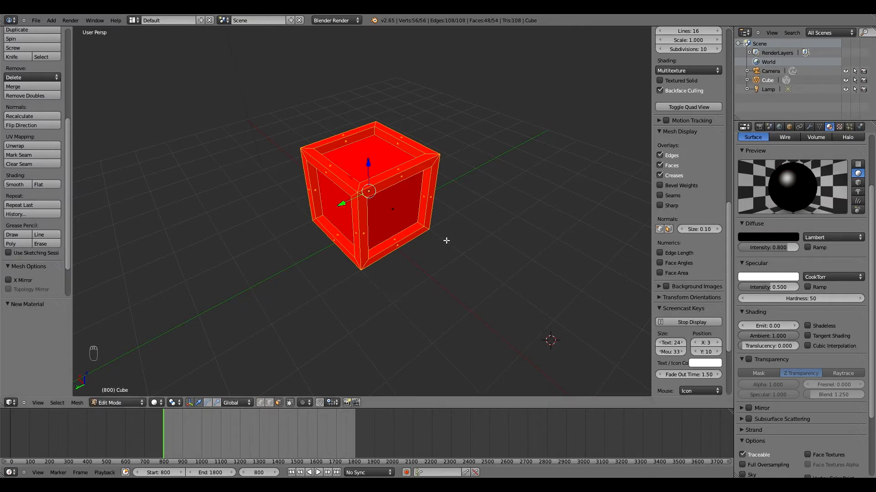
scroll(798, 228, up, 5)
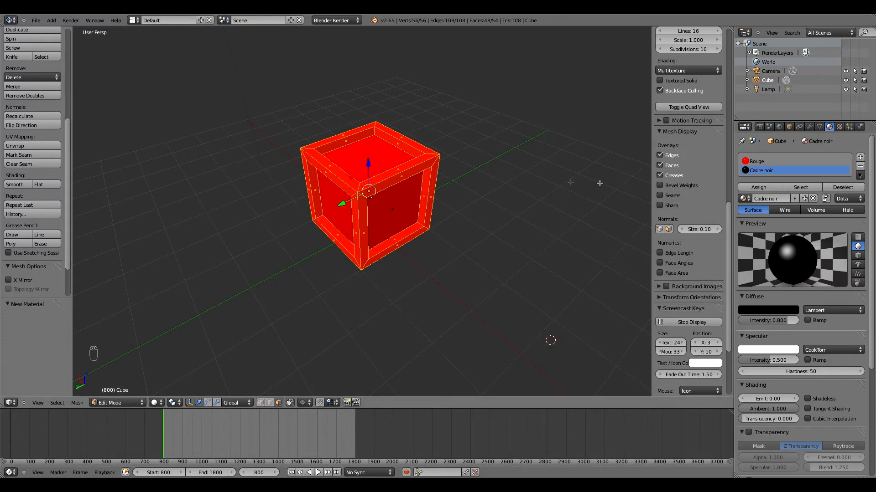
click(756, 187)
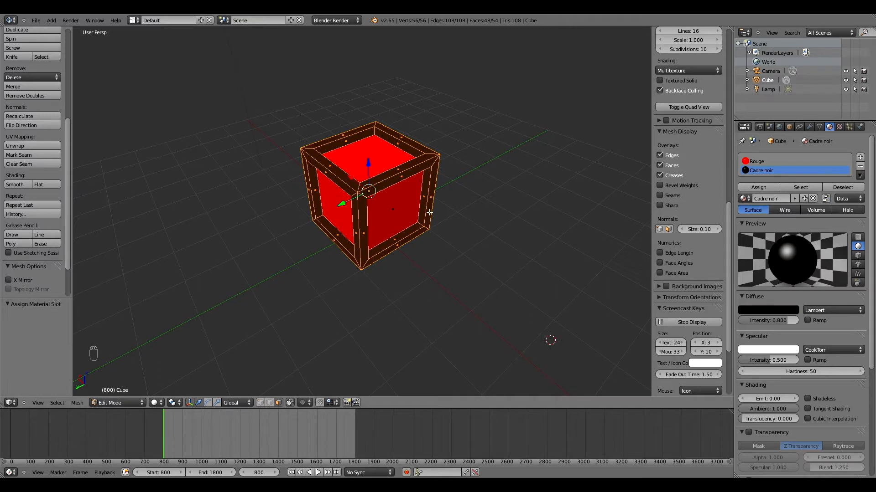
Render the current frame to check the black frame, return to the model, and deselect all its faces.
key(F12)
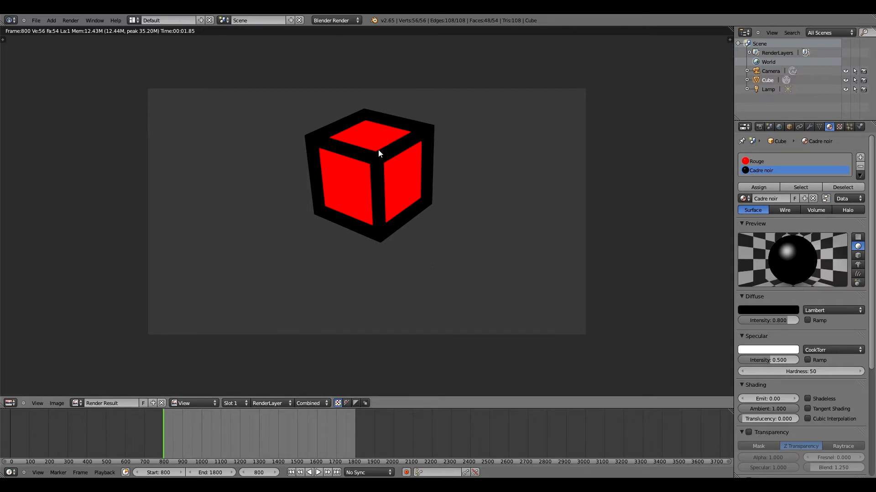
key(Escape)
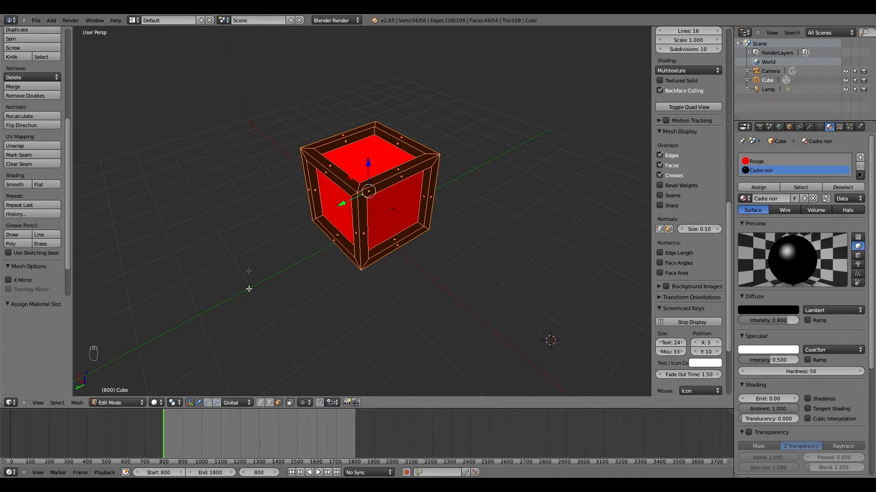
key(a)
key(a)
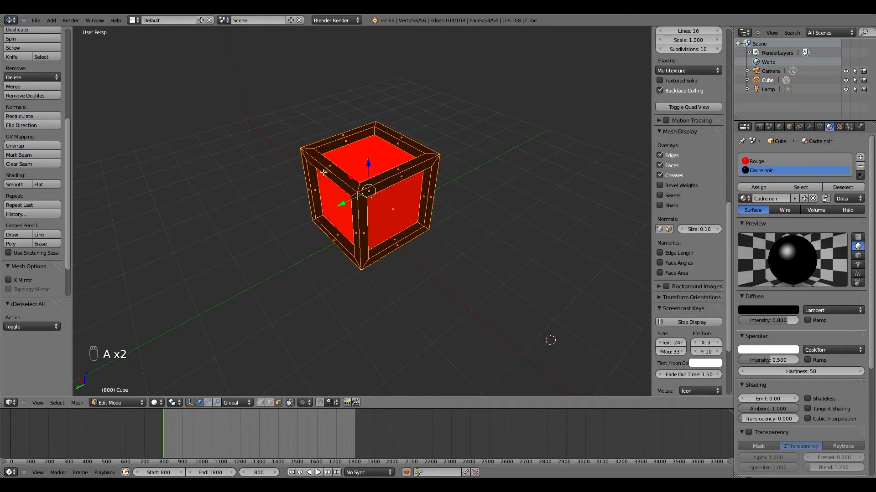
key(a)
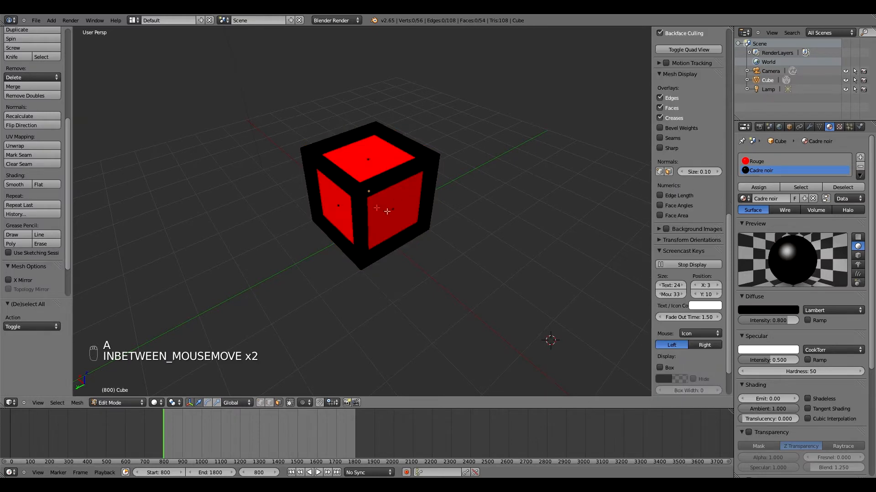
middle_drag(406, 243, 426, 234)
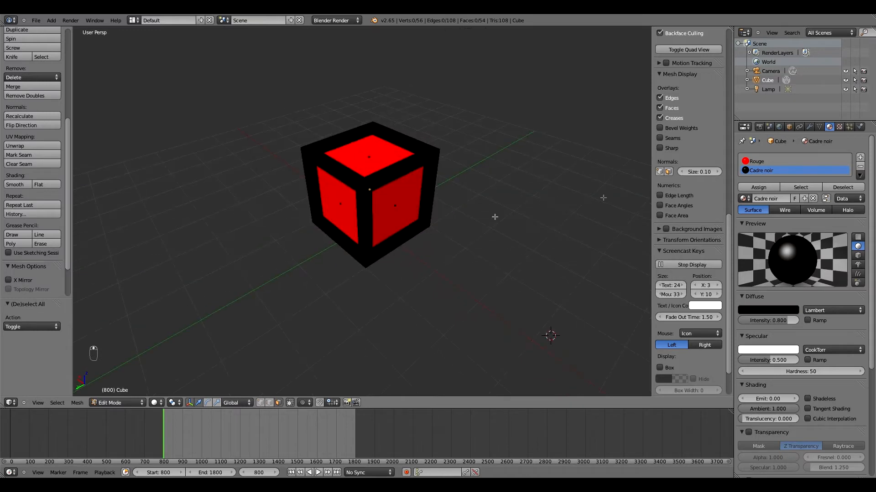
Try selecting the faces that use Cadre noir and deleting them, and undo the deletion.
click(801, 188)
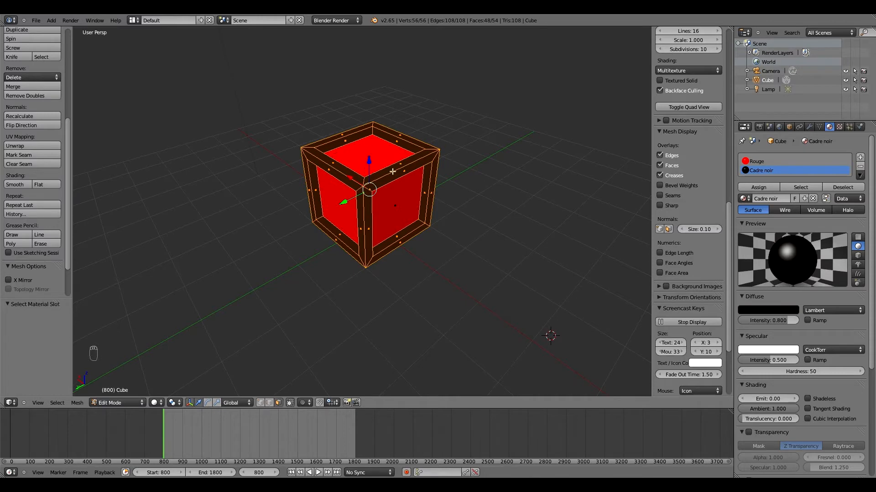
key(x)
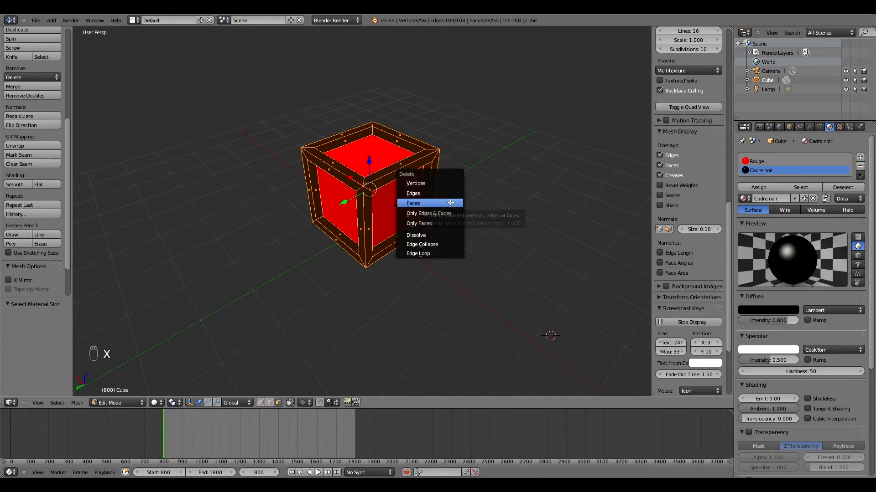
click(449, 201)
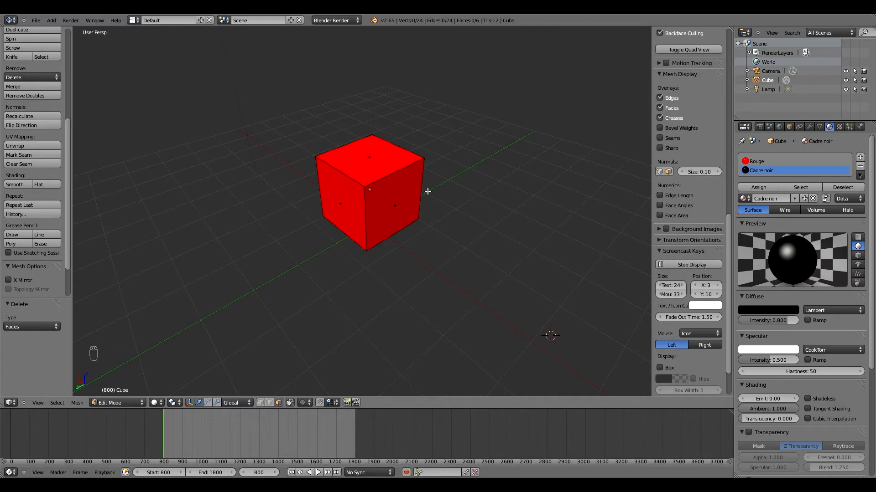
key(ctrl+z)
Clear the selection and select only the faces that use the Rouge material.
right_click(351, 139)
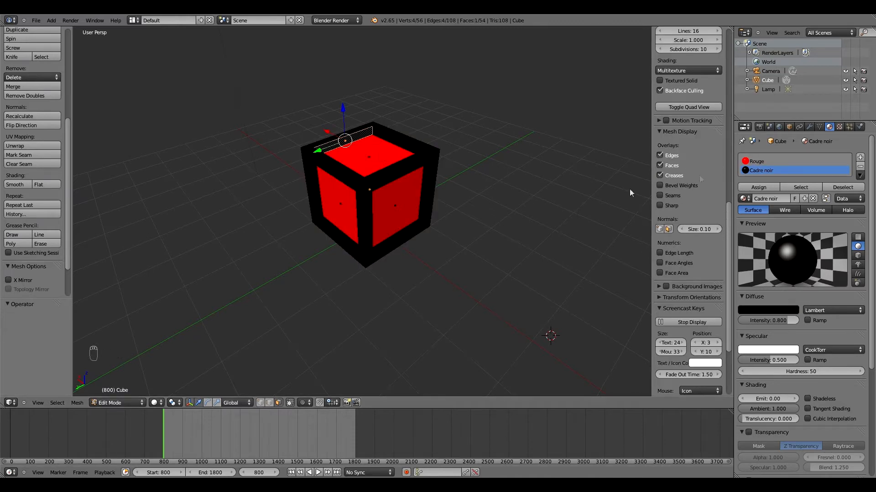
key(a)
key(a)
key(a)
key(a)
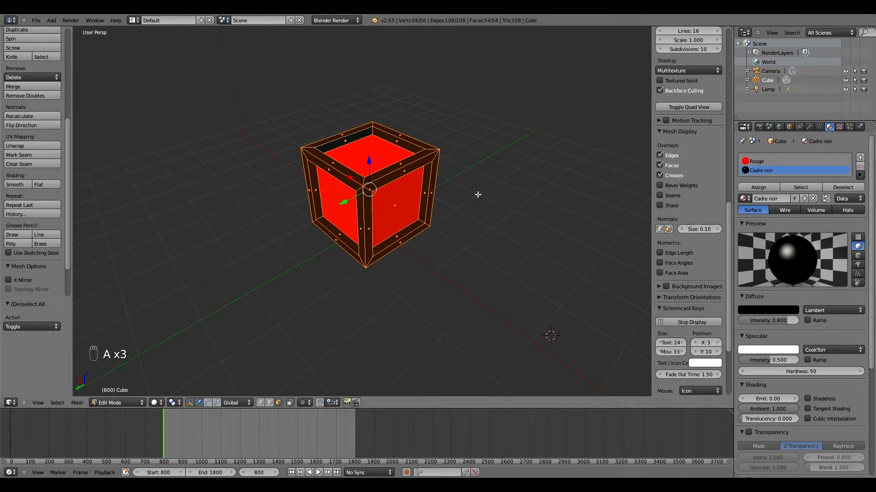
click(757, 162)
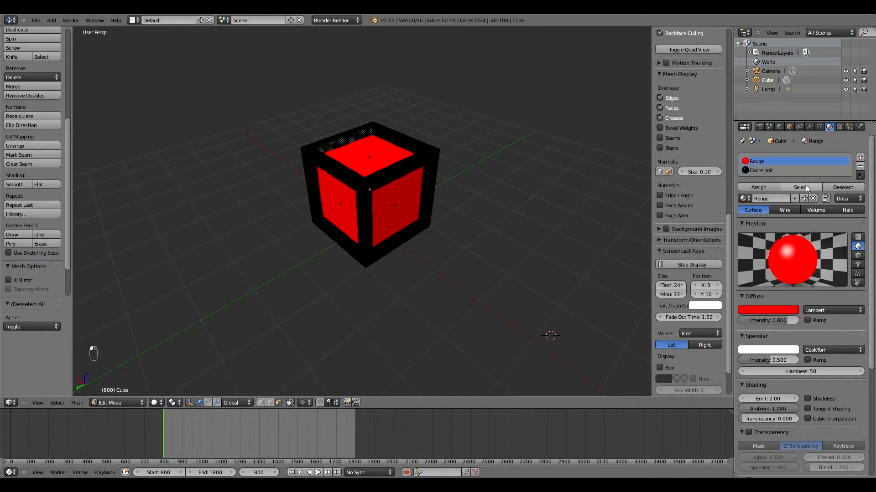
click(805, 186)
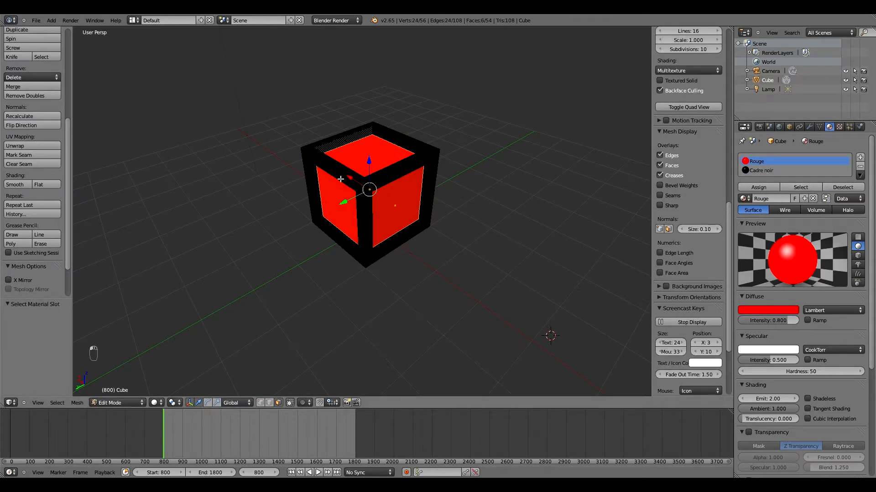
Try assigning Rouge to a single face of the frame along the cube's upper edge, and undo the assignment.
right_click(394, 170)
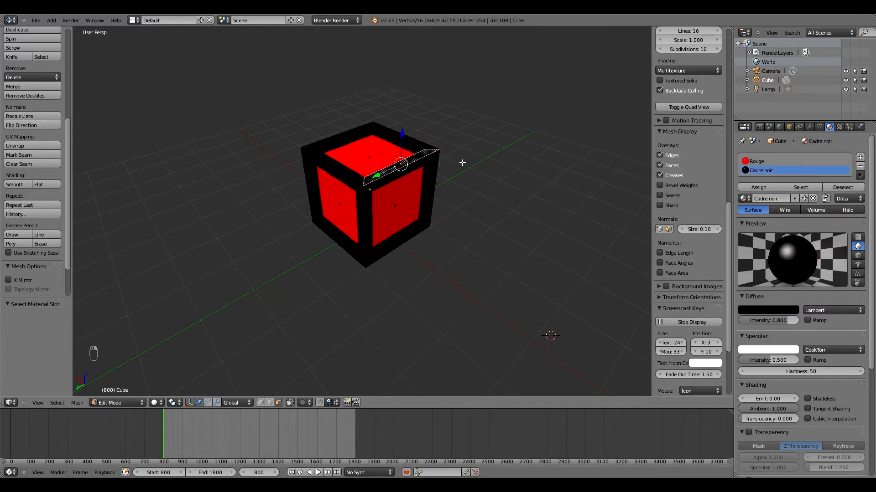
click(758, 161)
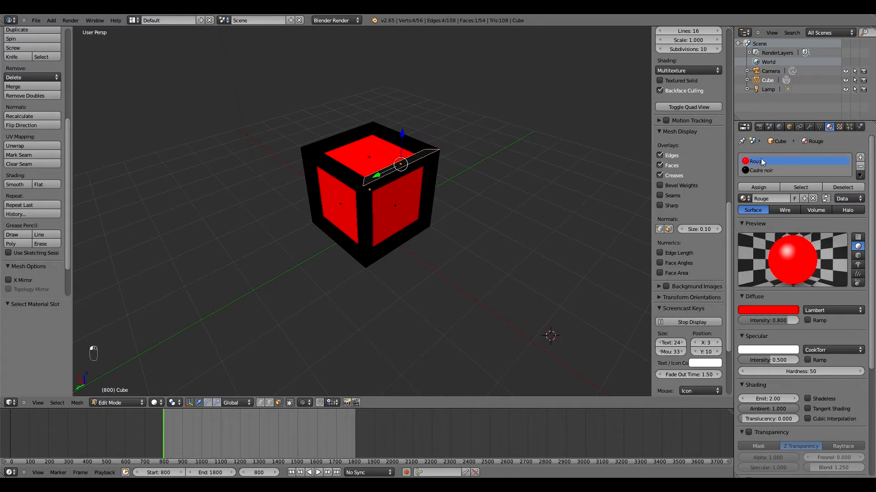
click(757, 187)
middle_drag(559, 203, 401, 178)
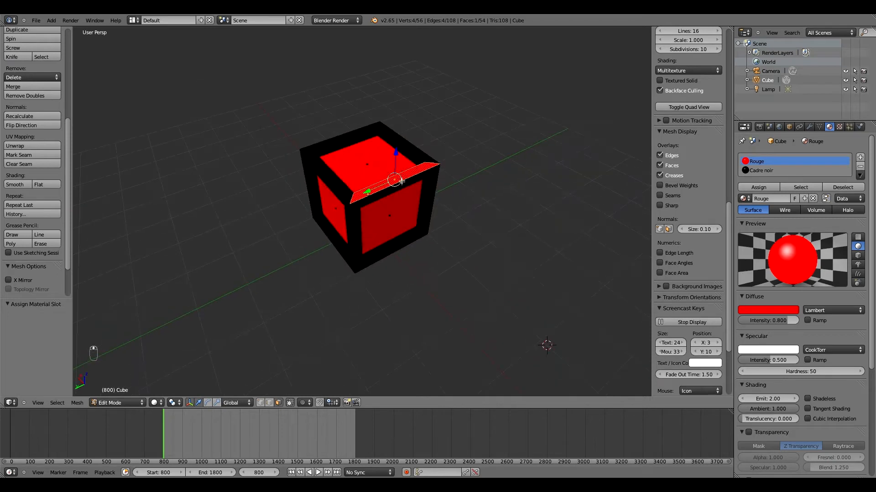
key(ctrl+z)
key(ctrl+shift+z)
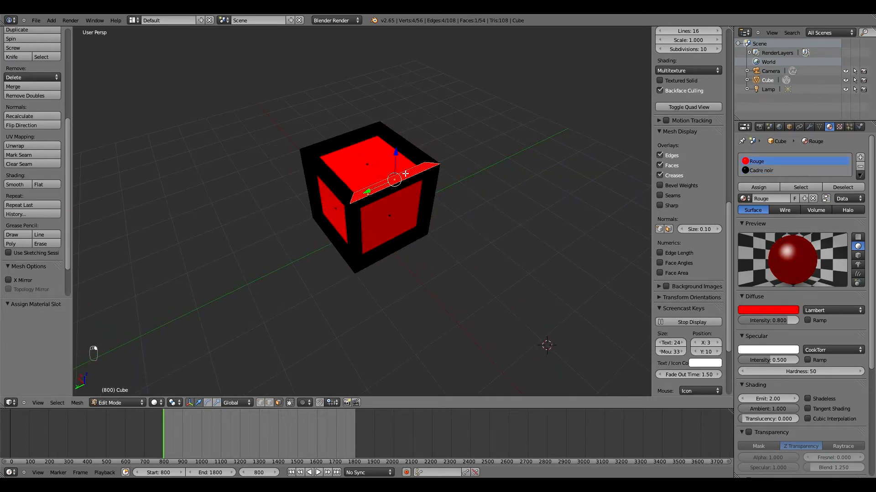
key(ctrl+z)
key(ctrl+z)
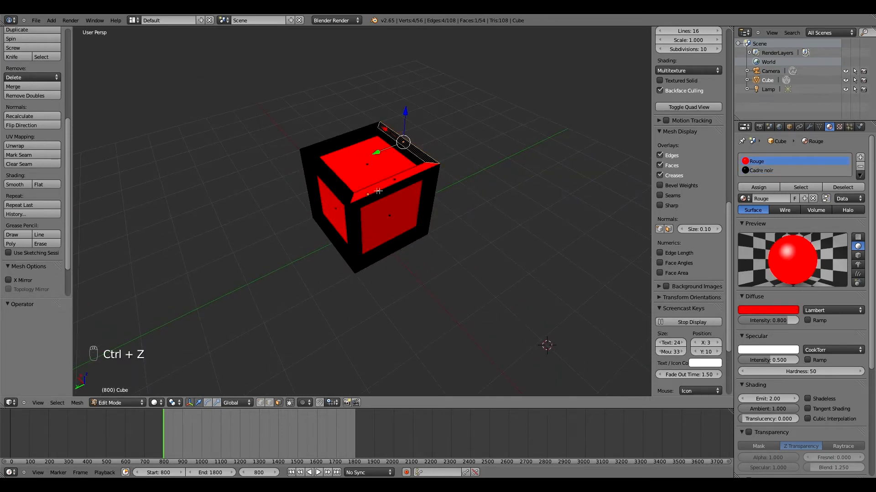
key(ctrl+z)
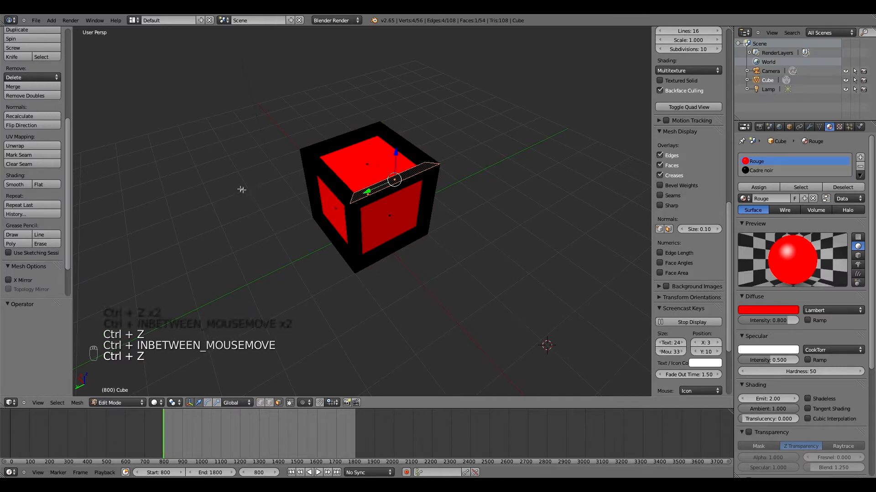
Deselect all faces of the cube.
middle_drag(248, 185, 267, 183)
key(a)
key(a)
key(a)
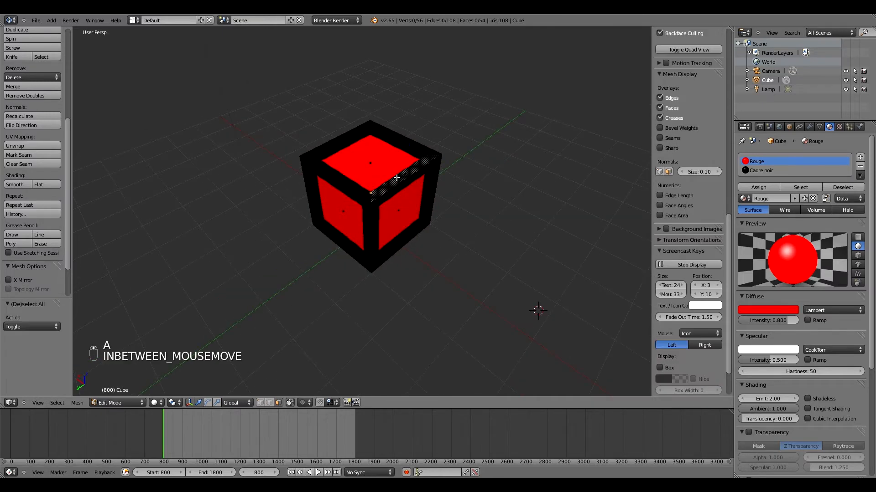
Render the current frame to check the red panels and black frame, and save the file.
key(F12)
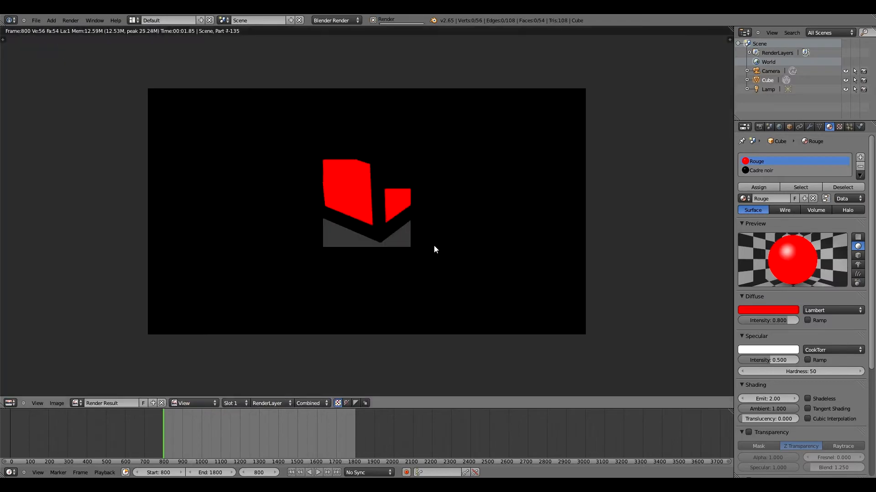
key(ctrl+s)
click(95, 196)
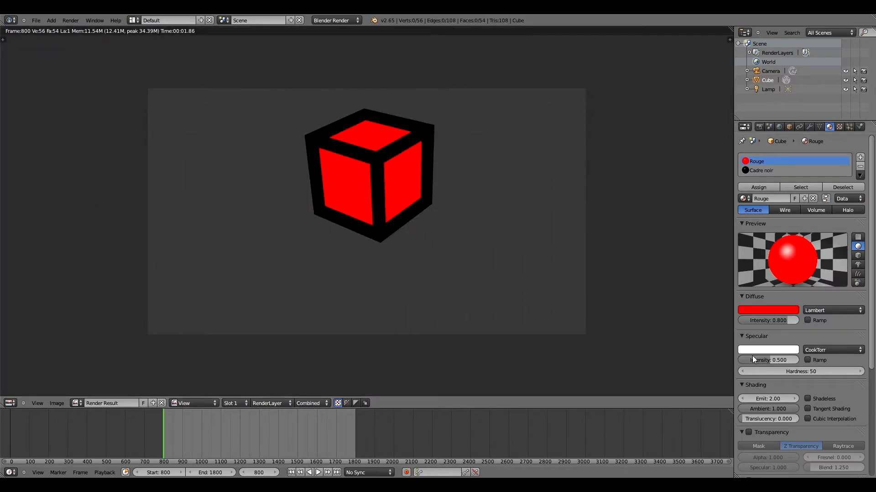
key(Escape)
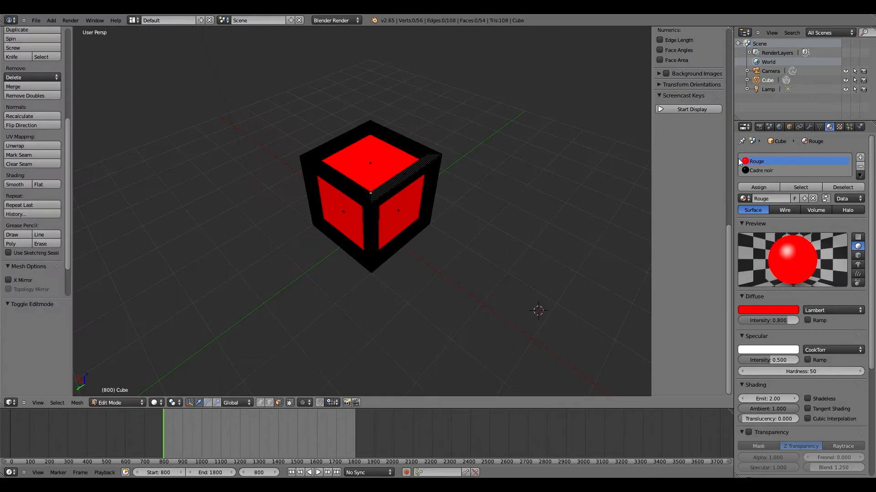
Add three more material slots to the cube.
click(860, 158)
click(860, 158)
click(860, 157)
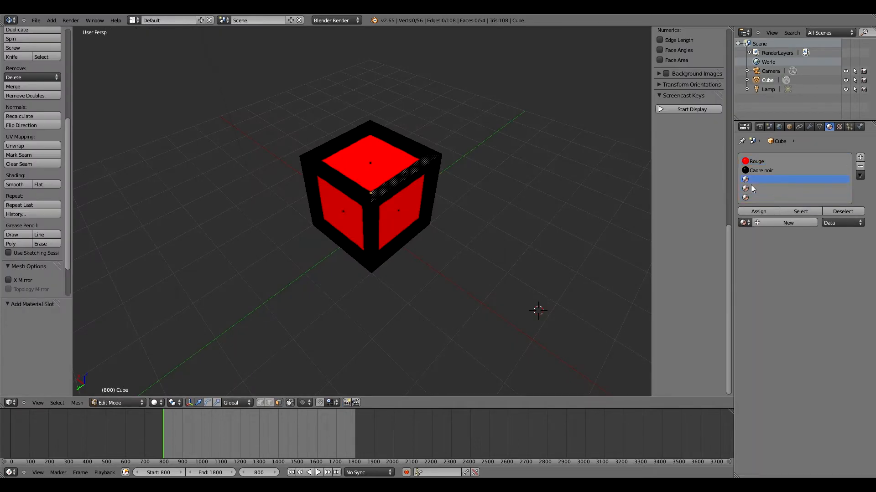
Fill the third material slot with an independent copy of Rouge and rename the copy Bleu.
click(742, 223)
click(756, 246)
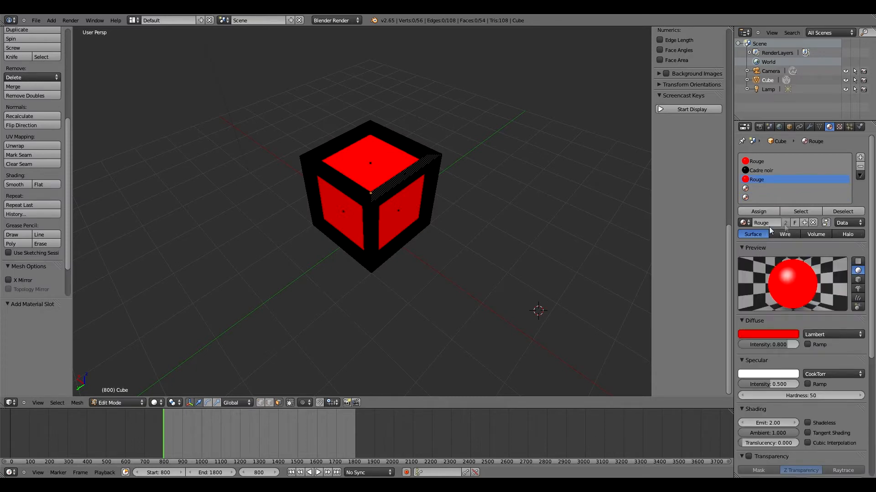
click(804, 223)
click(761, 223)
text(Bleu)
key(Return)
Set the diffuse color of Bleu to R 0, G 0.2 and B 0.9.
click(767, 336)
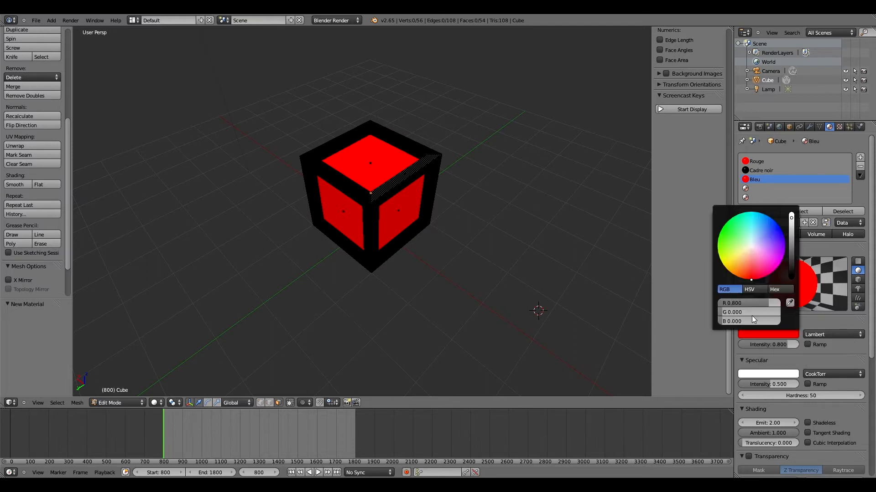
click(742, 303)
text(0)
key(Tab)
text(0.)
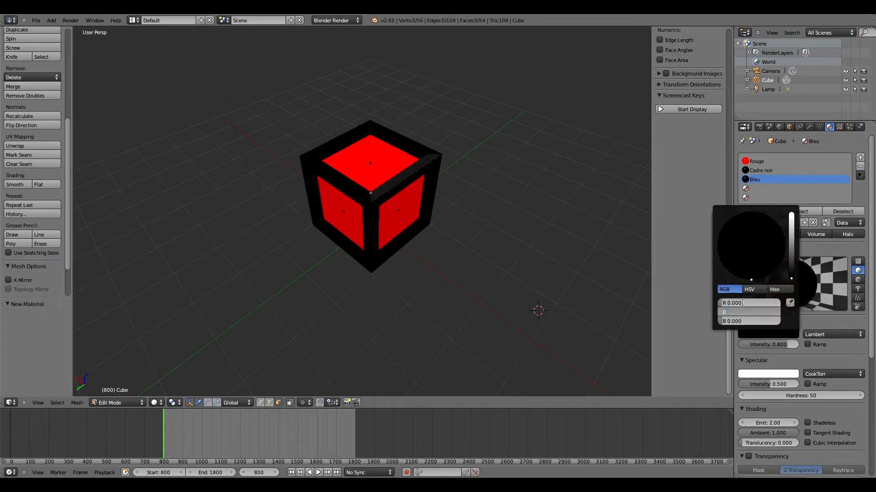
text(2)
key(Tab)
text(0.)
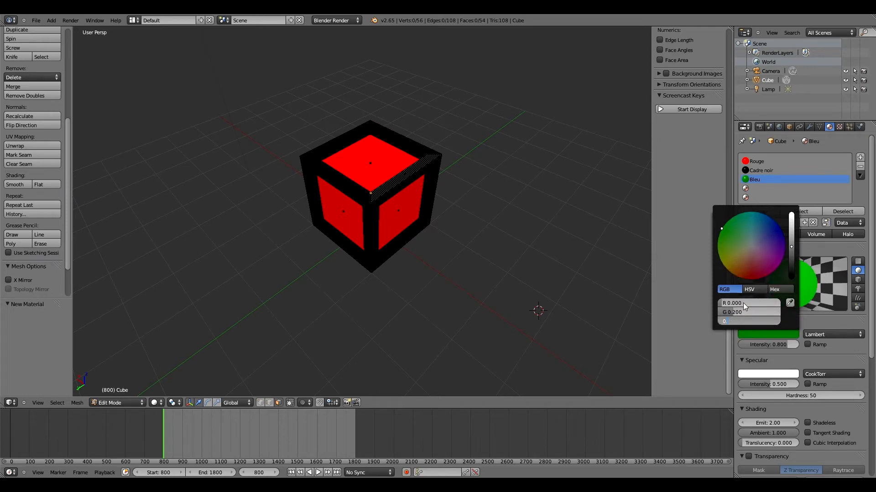
text(9)
key(Return)
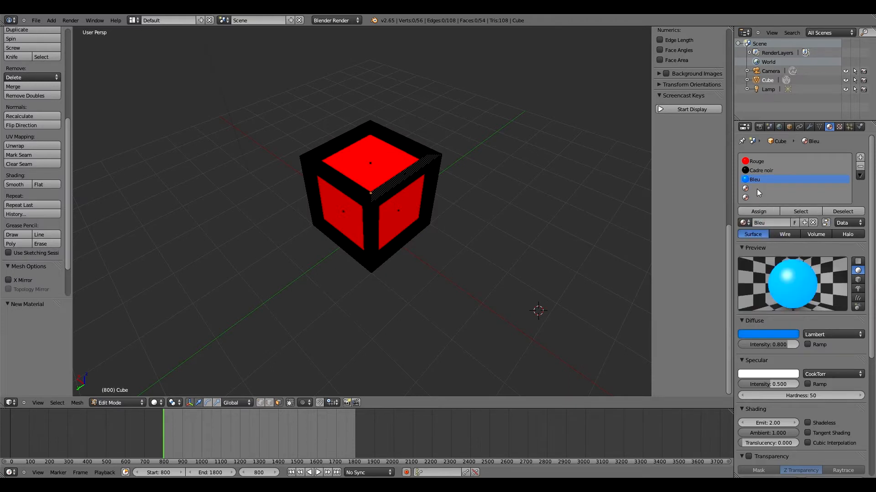
Fill the fourth material slot with an independent copy of Rouge and rename the copy Vert.
click(757, 189)
click(744, 223)
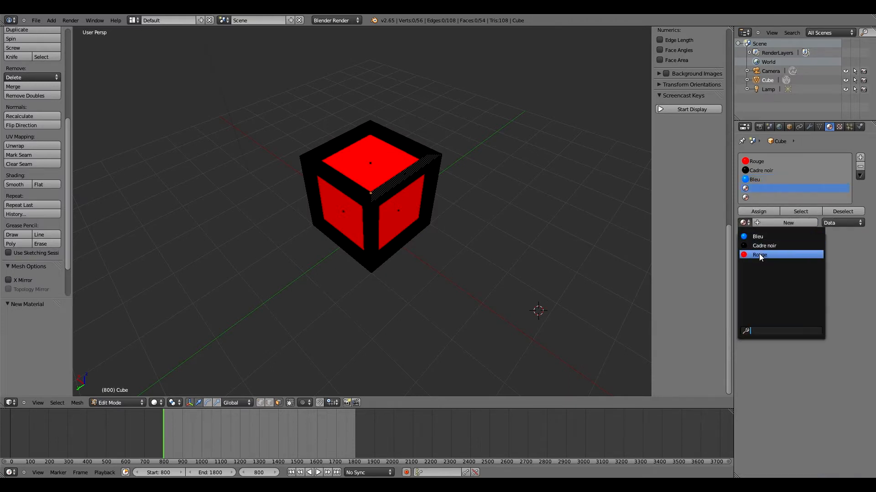
click(763, 253)
click(804, 222)
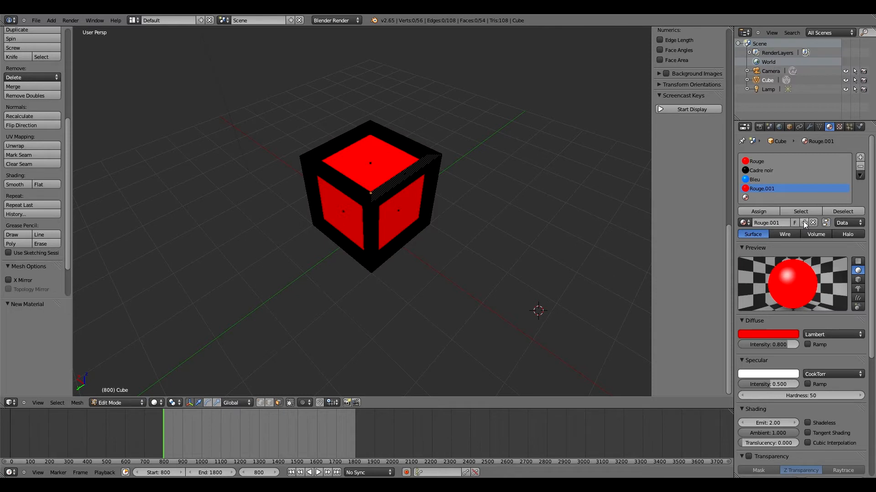
click(764, 222)
text(Ver)
key(Return)
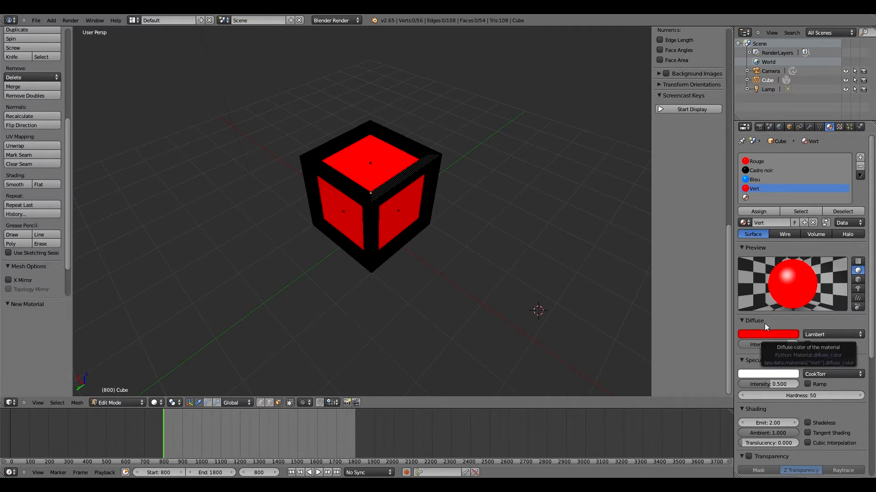
Set the diffuse color of Vert to R 0.2, G 0.8 and B 0.
click(766, 335)
click(746, 303)
text(0.2)
key(Tab)
text(0.)
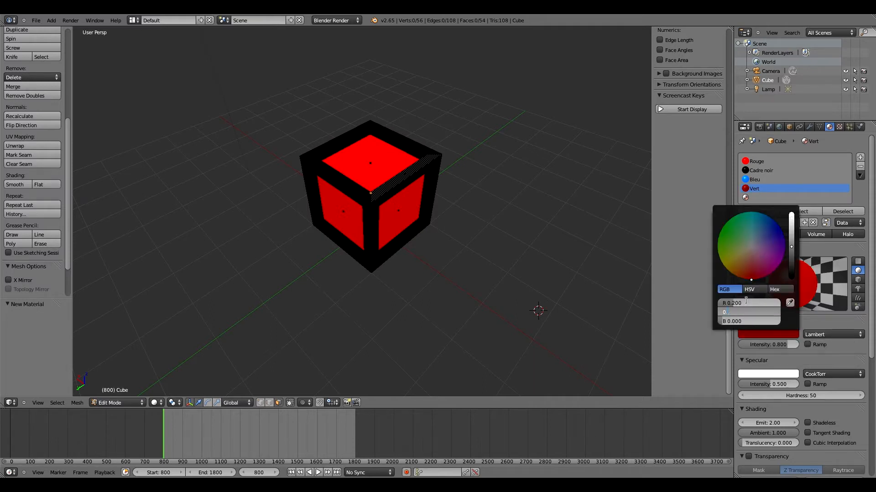
text(8)
key(Tab)
text(0)
key(Return)
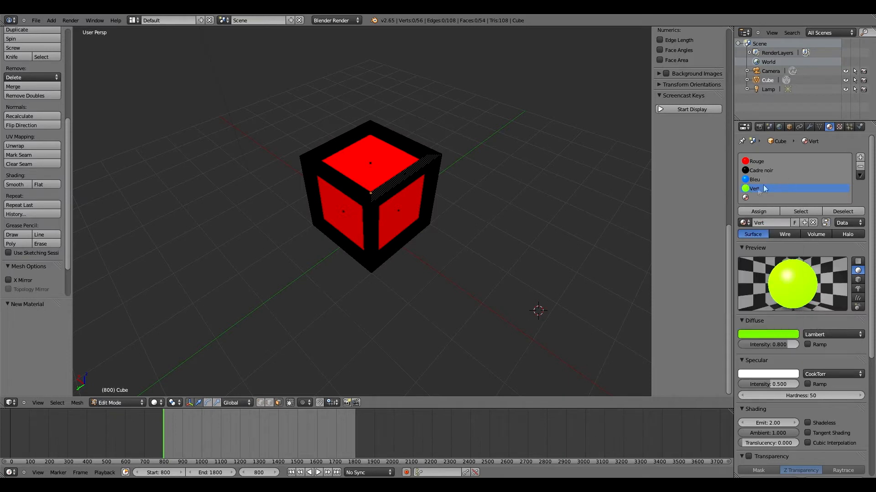
Fill the fifth material slot with an independent copy of Rouge and rename the copy Jaune.
click(748, 199)
click(744, 223)
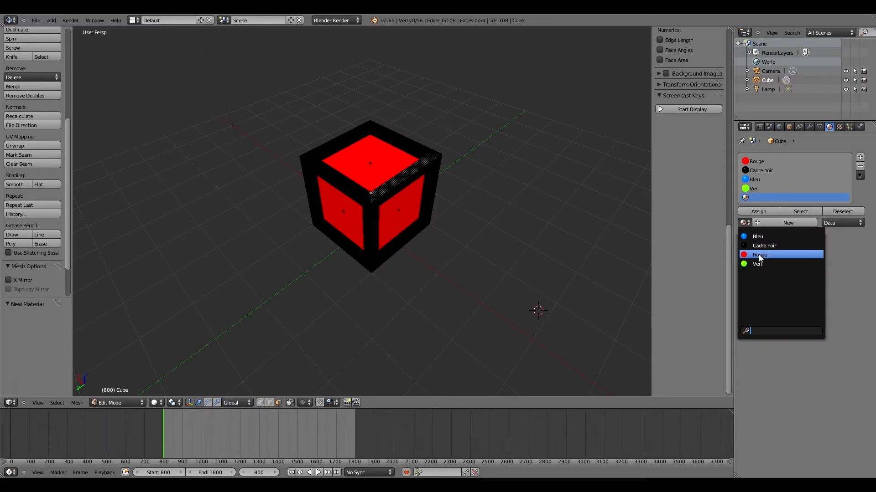
click(758, 255)
click(805, 223)
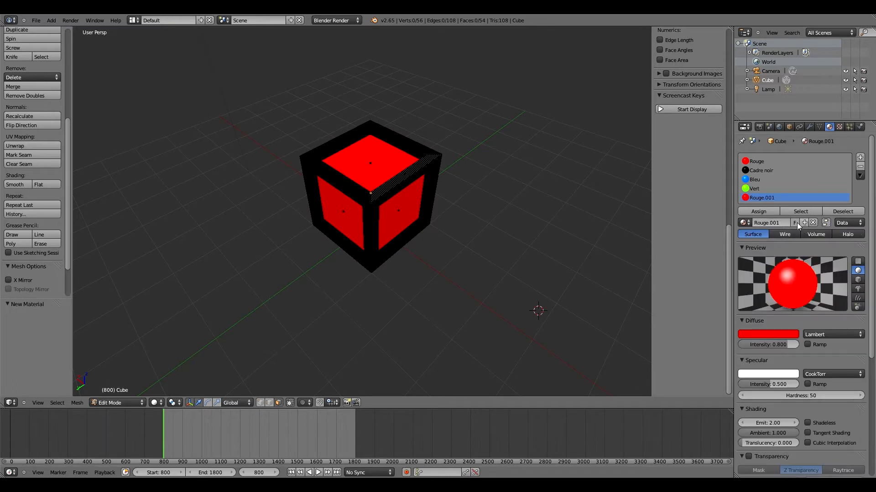
click(769, 224)
text(Jaune)
key(Return)
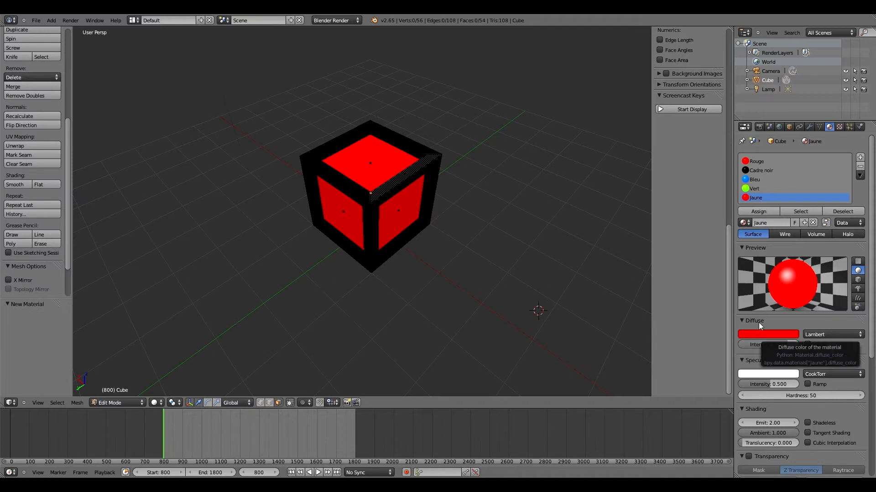
Set the green component of Jaune's diffuse color to 0.4.
click(760, 334)
click(741, 313)
text(0.4)
key(Return)
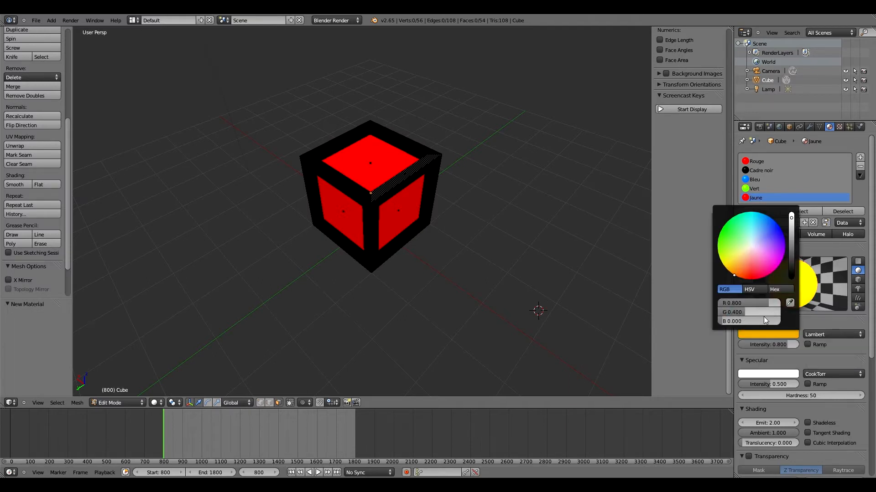
Assign the Jaune material to the recessed panel on top of the cube.
right_click(374, 173)
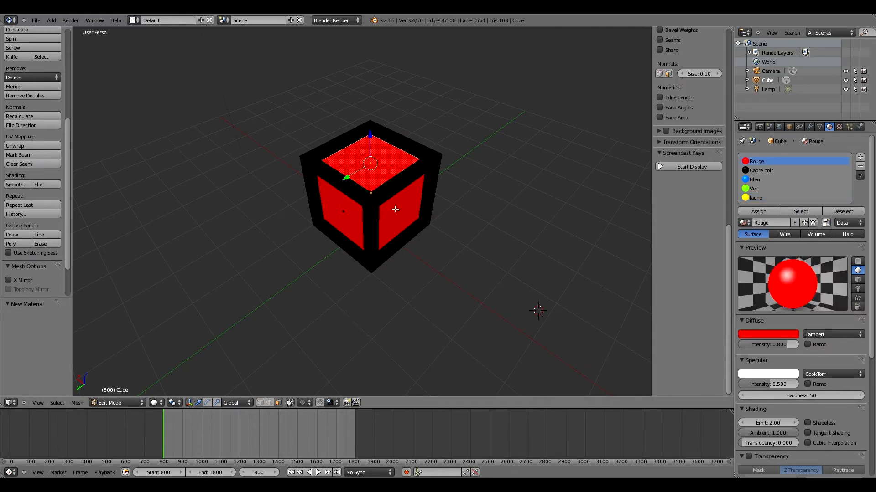
key(KP_0)
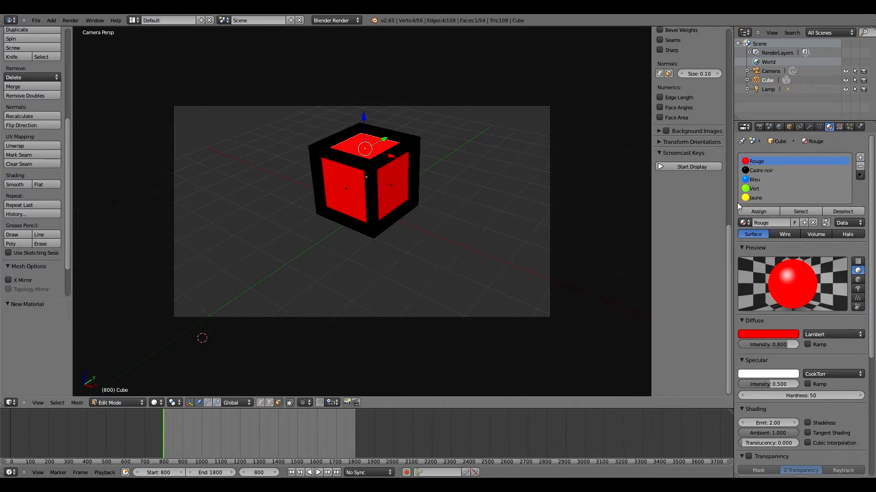
click(759, 198)
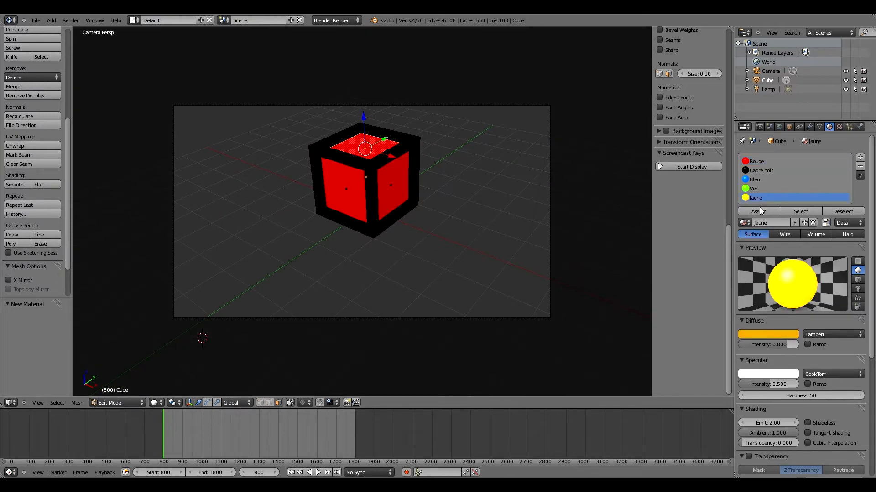
click(759, 211)
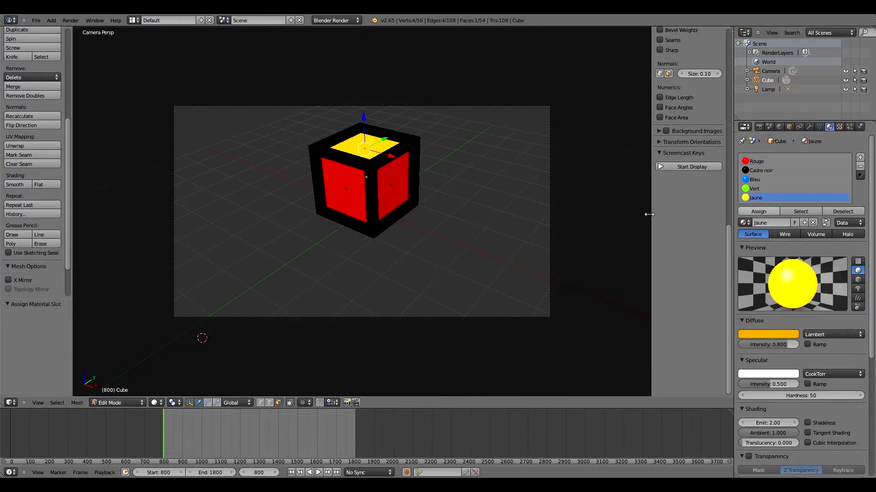
Assign the Bleu material to the larger side panel facing the camera.
right_click(348, 195)
click(750, 180)
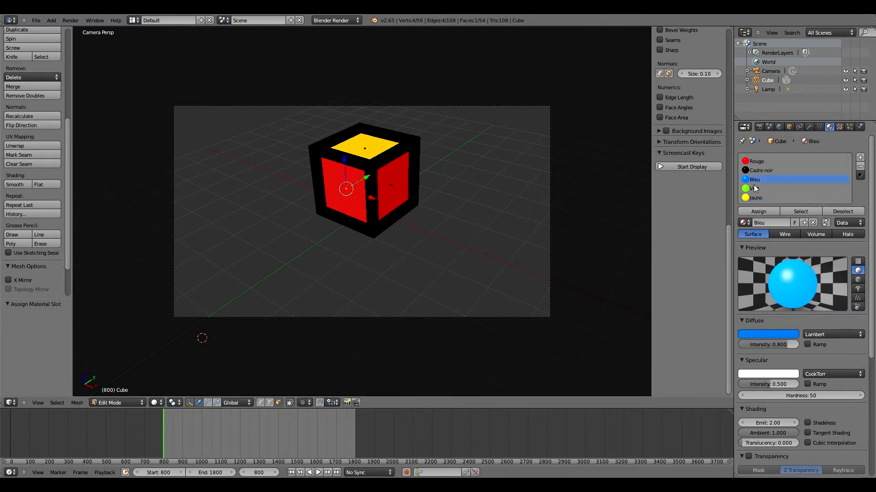
click(759, 211)
Assign the Vert material to the recessed panel on the underside of the cube.
middle_drag(436, 215, 374, 213)
right_click(374, 213)
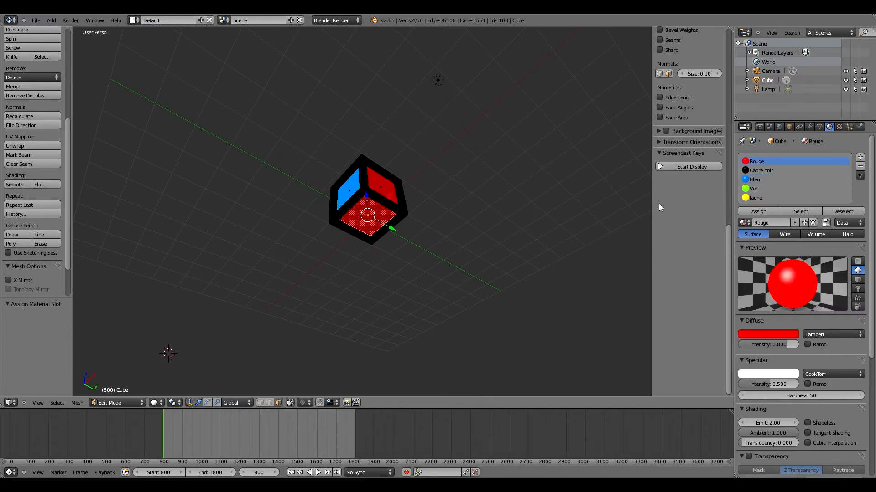
click(762, 187)
click(764, 209)
Assign the Bleu material to the side panel opposite the first blue one.
middle_drag(436, 170, 369, 205)
right_click(369, 205)
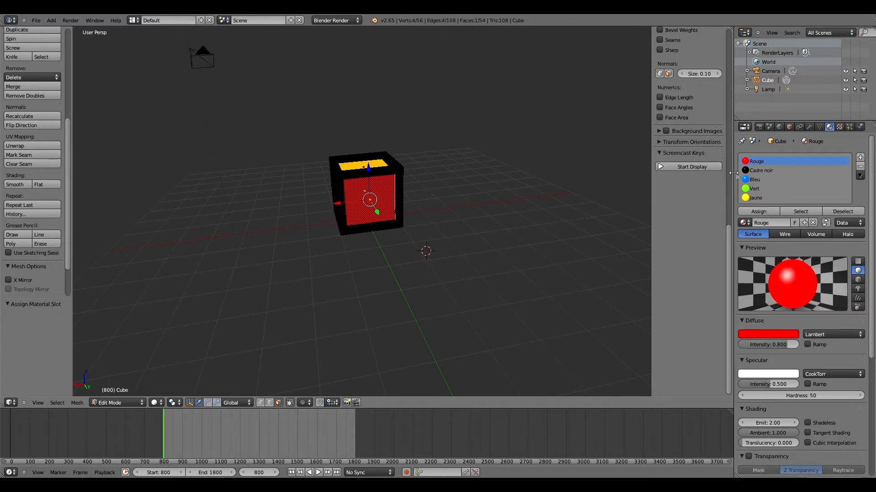
click(755, 179)
click(759, 211)
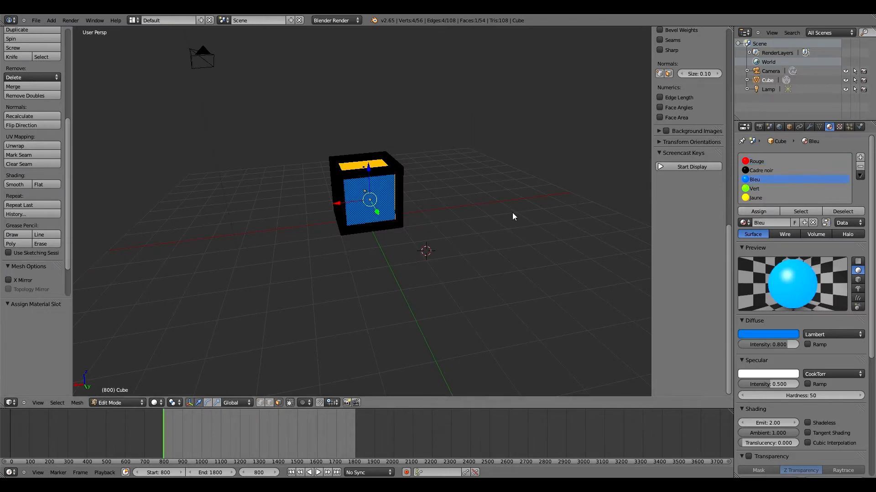
Render the current frame to check the colored panels, and look at the cube from another side.
key(F12)
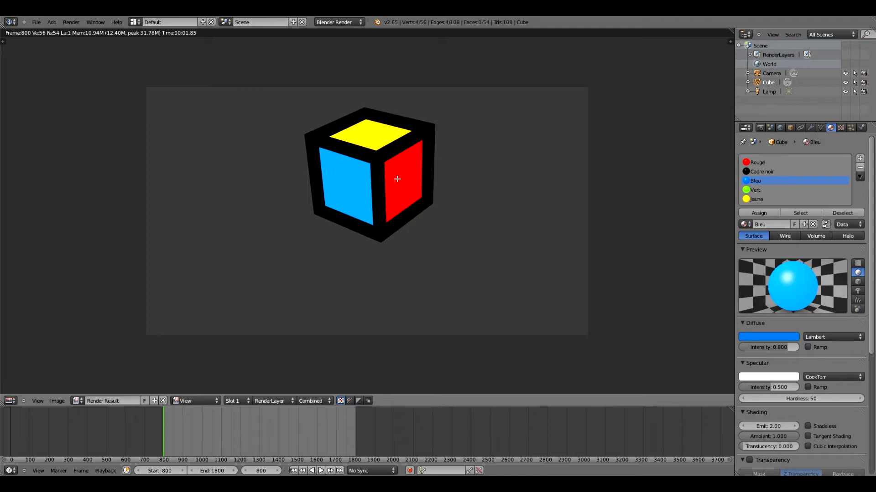
key(Escape)
middle_drag(401, 182, 456, 188)
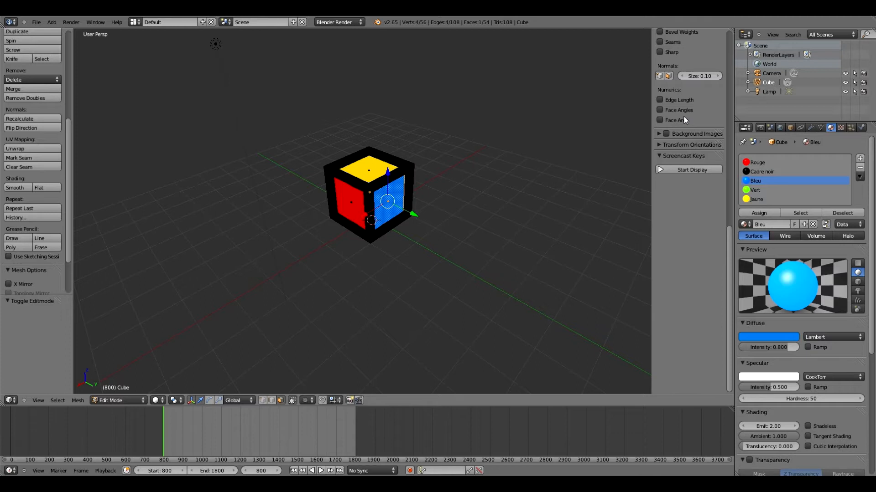
Darken the world's horizon color to almost black and render the frame to check the background.
click(780, 128)
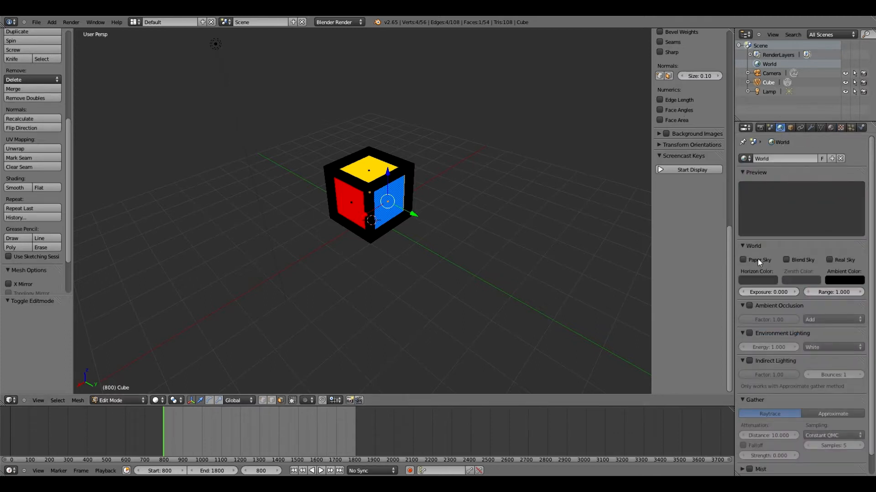
click(758, 280)
drag(814, 207, 820, 218)
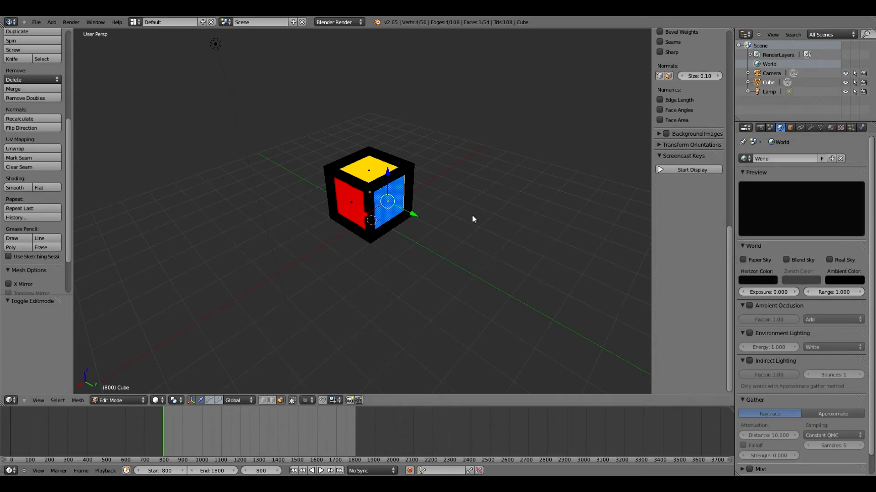
key(F12)
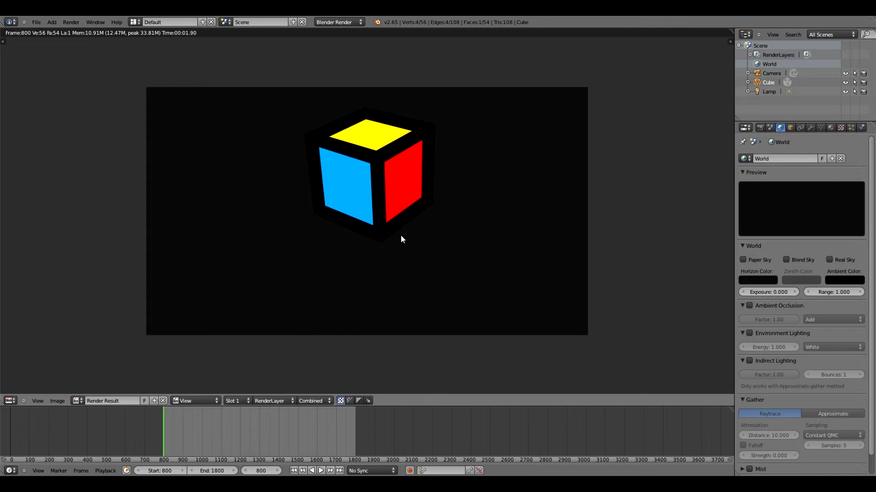
key(Escape)
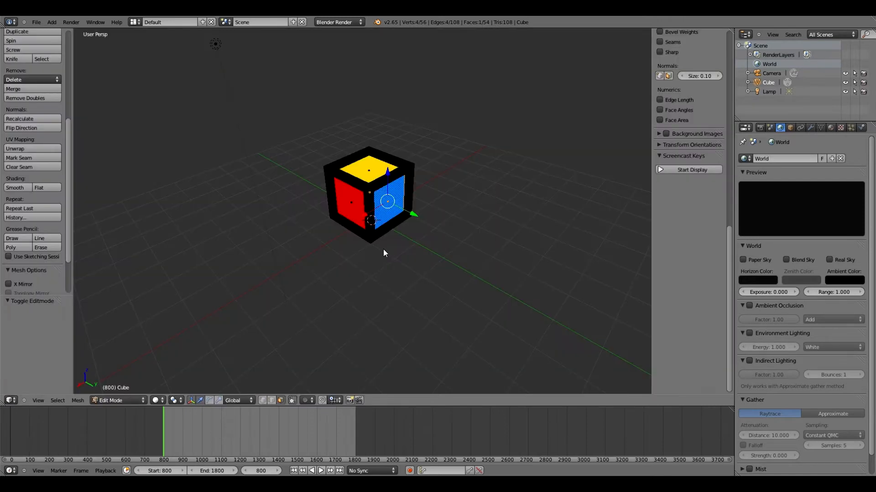
Return to Object Mode and snap the 3D cursor to the scene's center, with the screencast keys display turned on.
key(Tab)
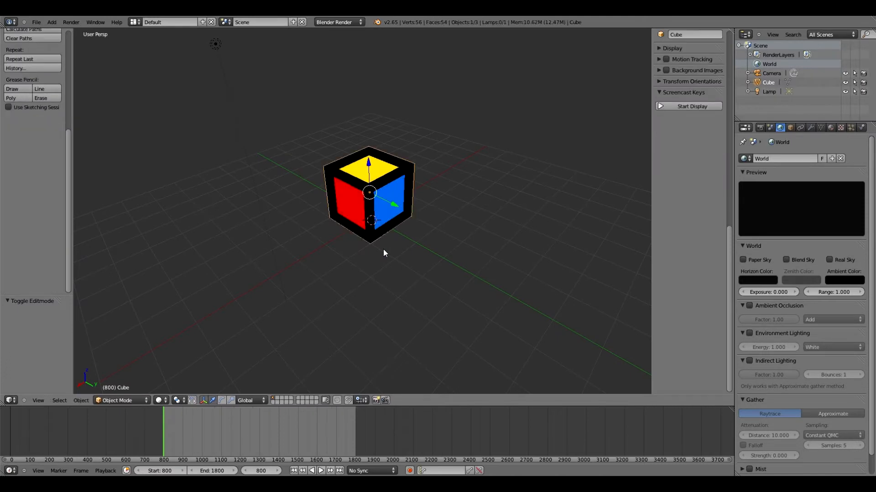
key(shift+s)
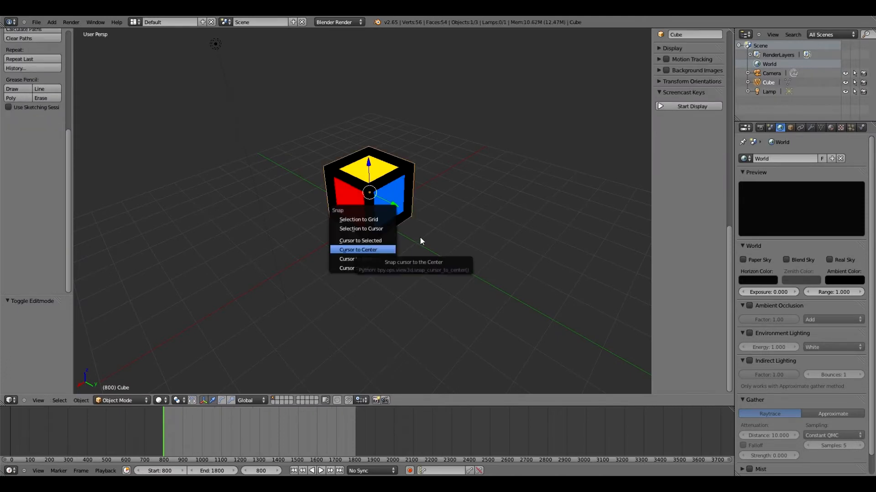
key(shift+alt+c)
key(shift+s)
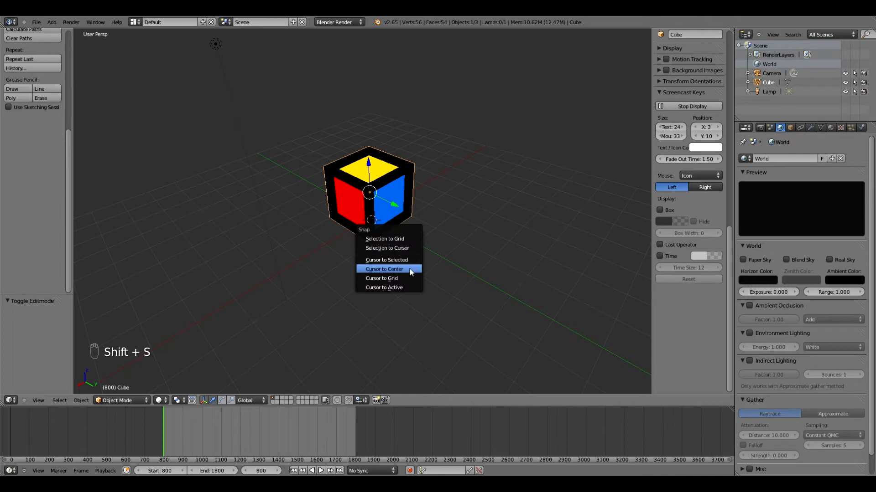
click(385, 269)
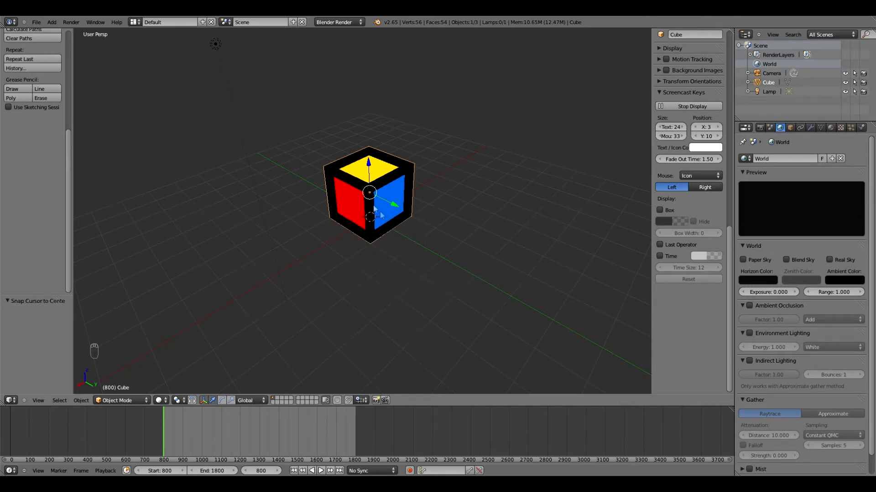
Add a plane mesh at the 3D cursor, beneath the cube.
mouse_move(393, 239)
middle_down()
mouse_move(416, 174)
mouse_move(398, 227)
middle_up()
key(shift+a)
mouse_move(398, 231)
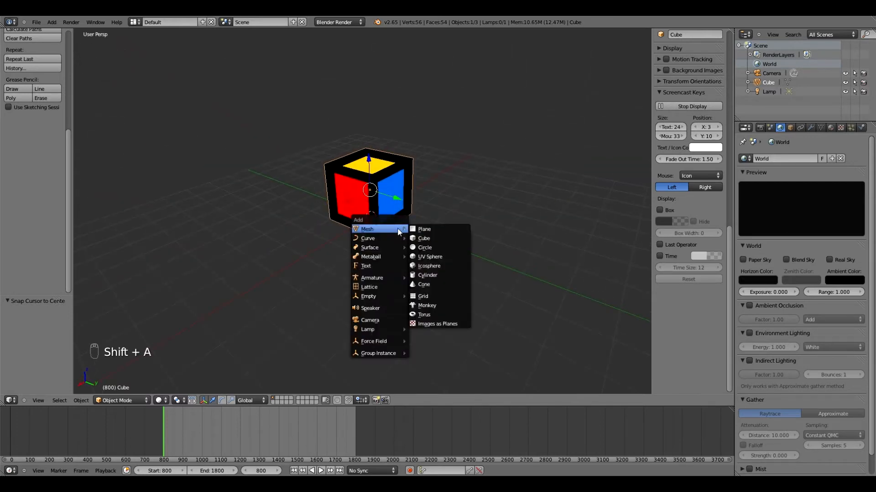
click(438, 230)
middle_drag(412, 234, 414, 246)
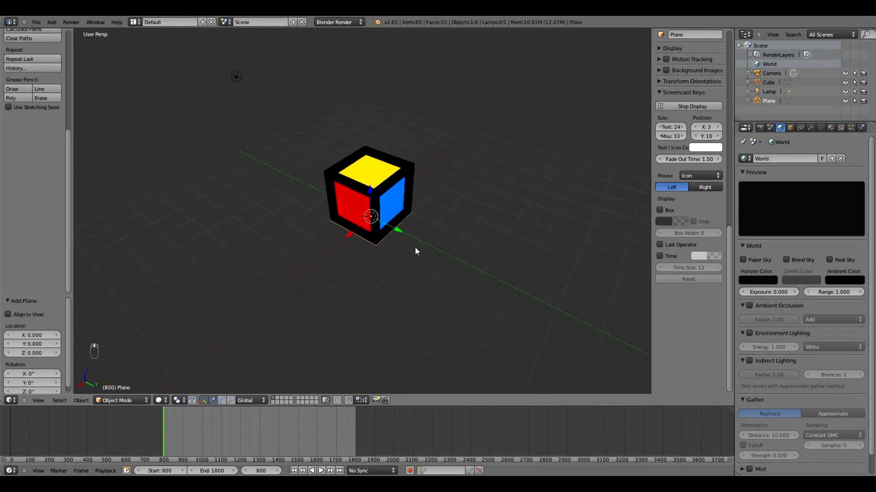
Scale the plane up by a factor of 15 so it forms a wide floor under the cube.
scroll(415, 245, down, 2)
key(s)
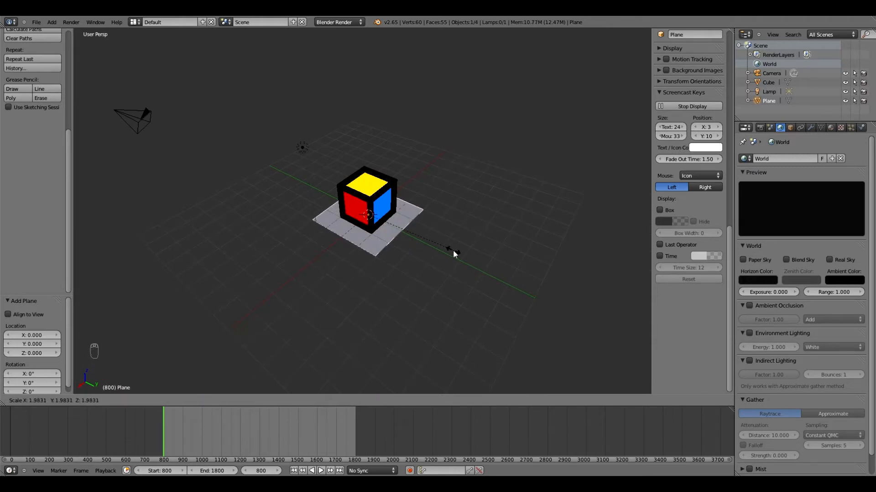
text(15)
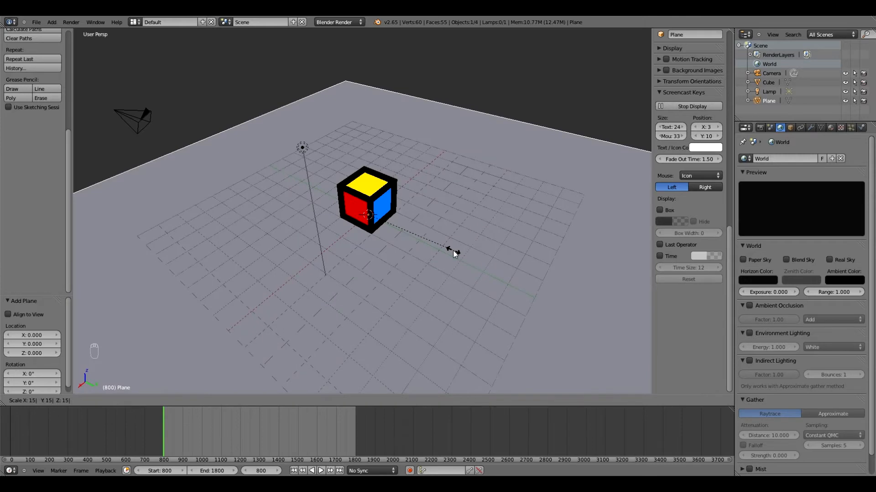
key(Return)
Render the current frame from the camera to check the floor and the cube's shadow.
scroll(422, 255, down, 4)
key(KP_0)
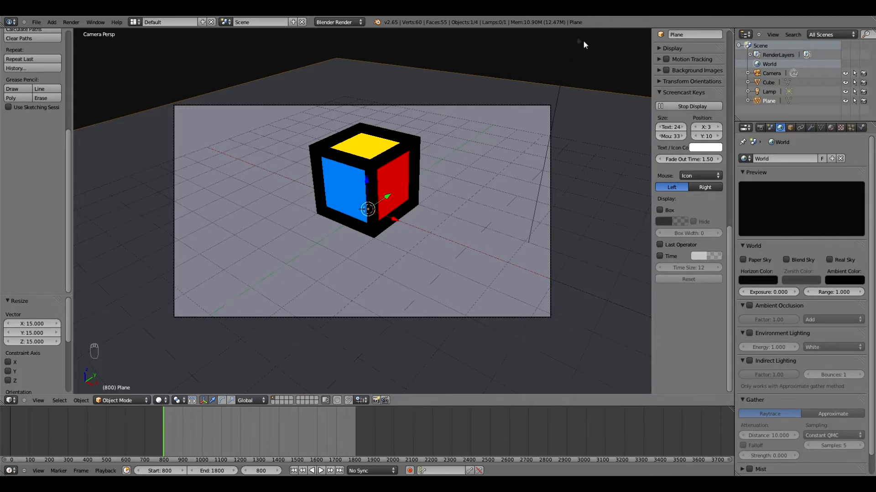
key(F12)
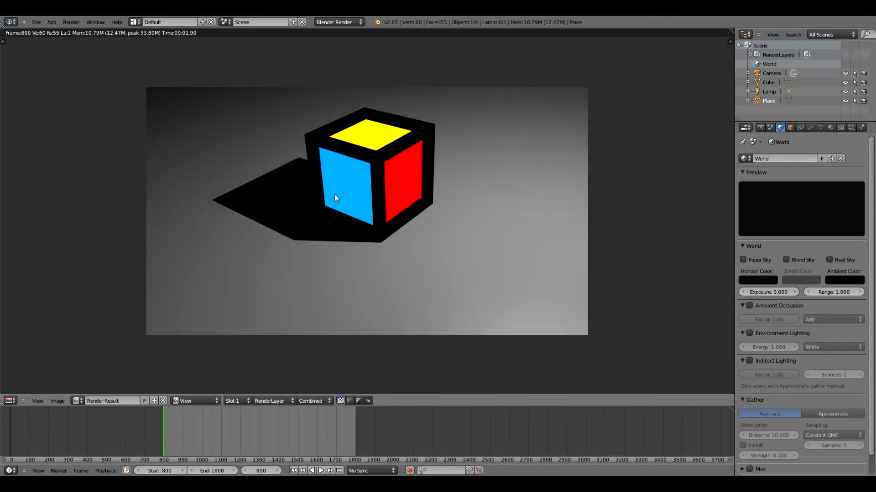
key(Escape)
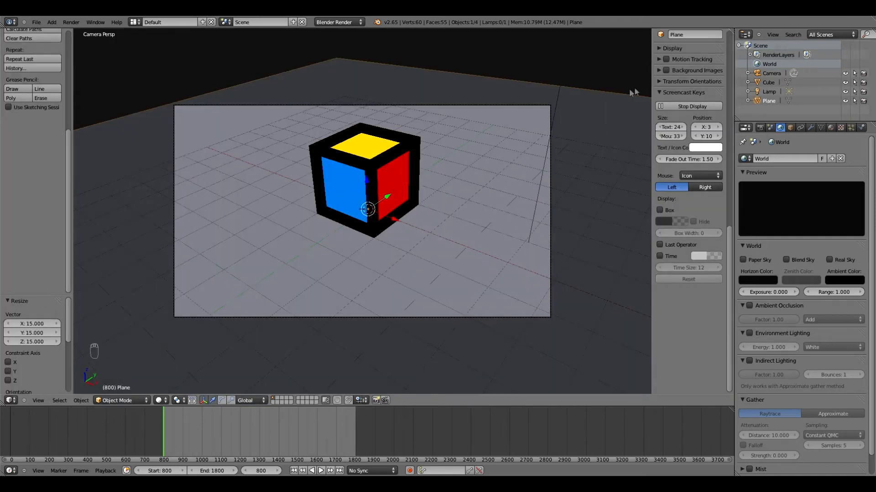
Lock the camera to the view and lower it to look at the cube from just above the floor.
scroll(648, 84, down, 2)
scroll(664, 90, up, 2)
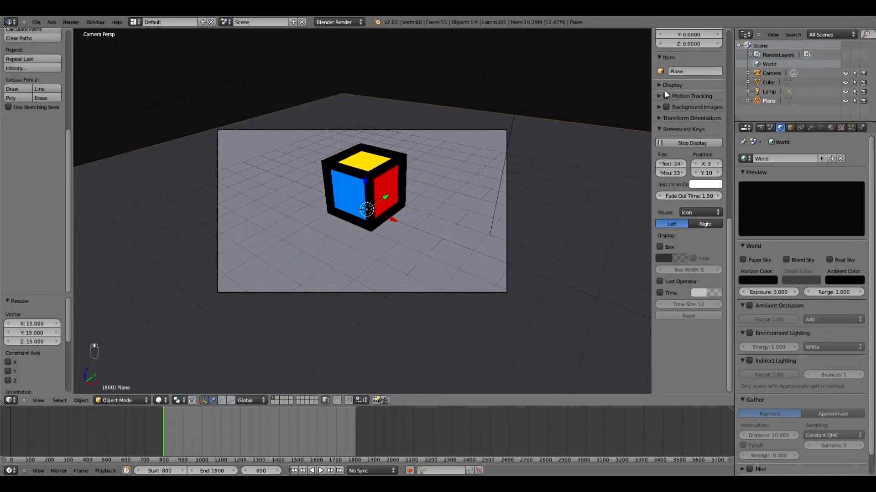
click(666, 85)
scroll(698, 116, up, 5)
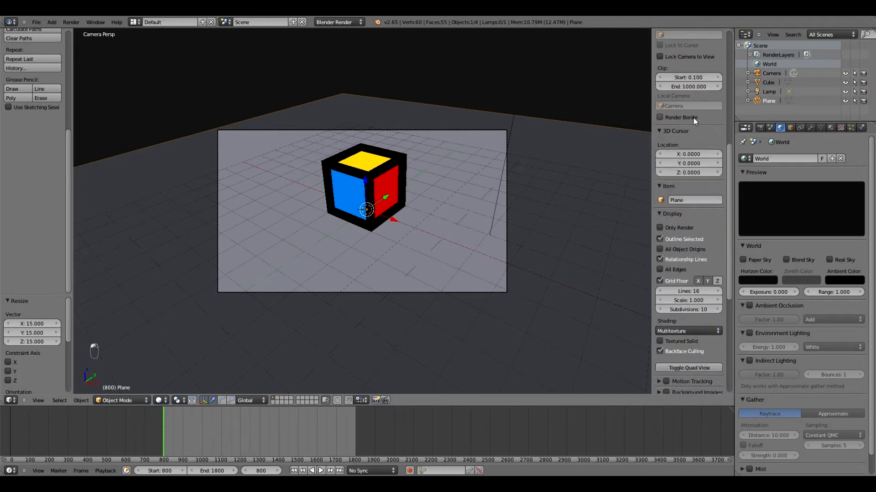
click(677, 57)
middle_drag(416, 228, 401, 205)
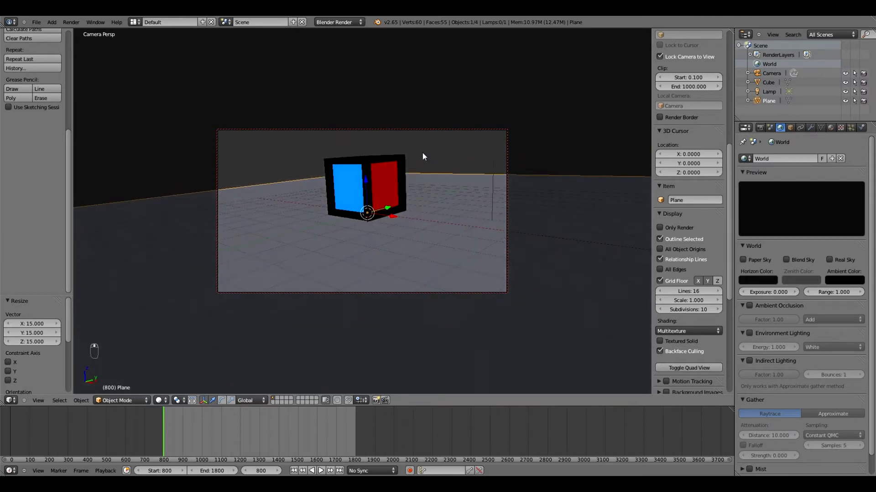
Render the low camera angle, raise the camera above the cube again and unlock it from the view.
key(F12)
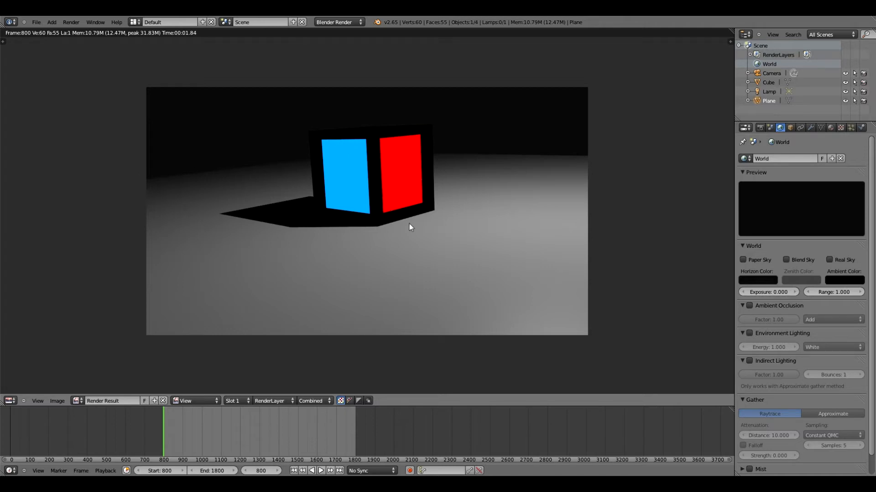
key(Escape)
middle_drag(410, 201, 442, 209)
click(659, 57)
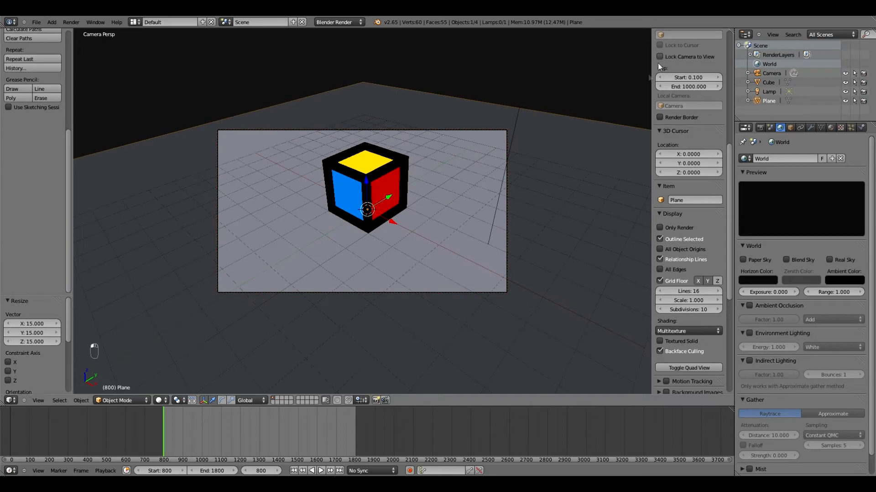
Enter Edit Mode on the floor plane and select the two vertices of its edge on the positive Y side.
scroll(460, 189, up, 3)
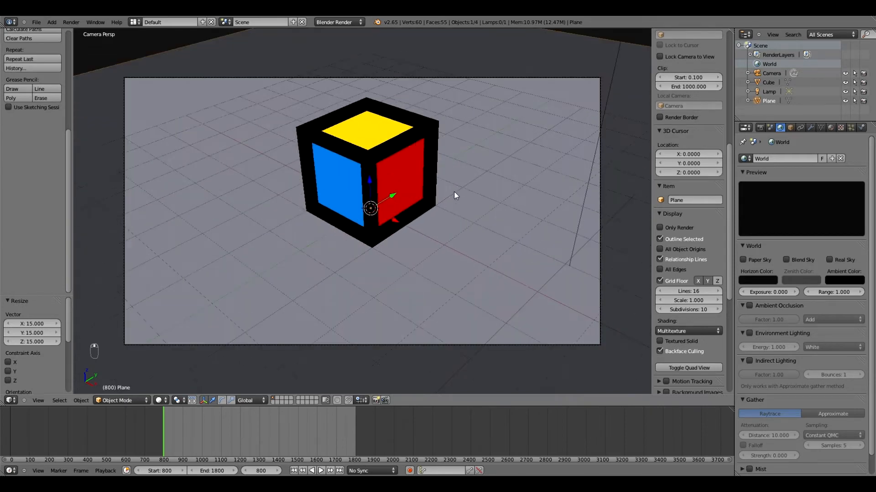
middle_drag(481, 193, 427, 201)
key(KP_3)
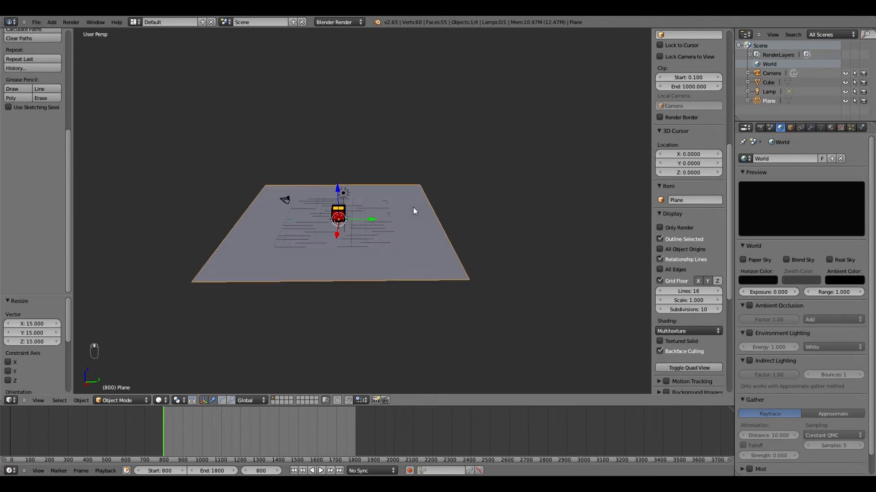
key(Tab)
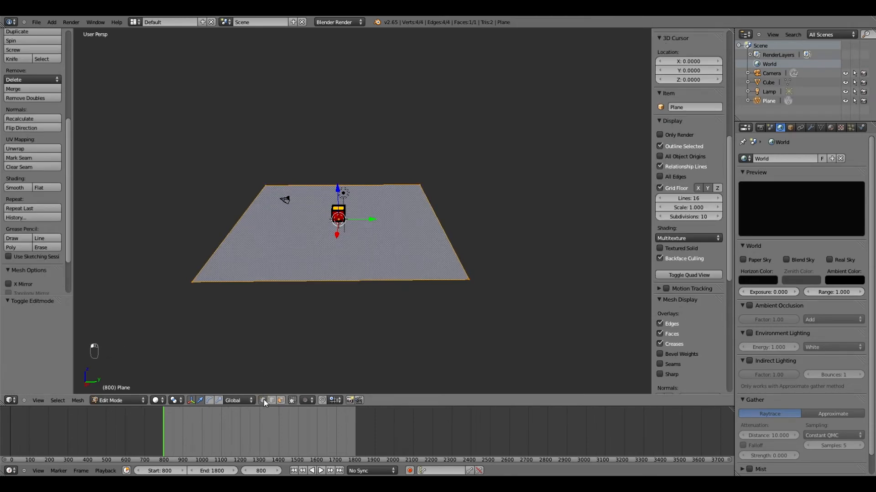
right_click(419, 185)
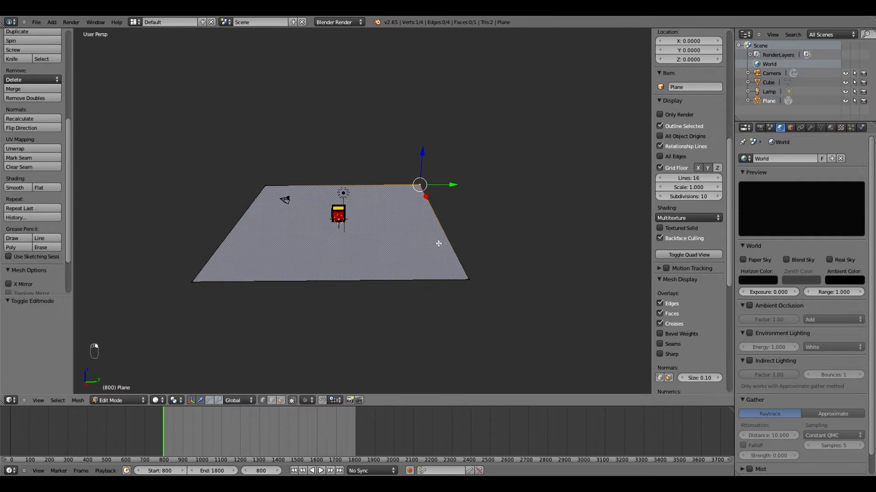
shift+right_click(468, 279)
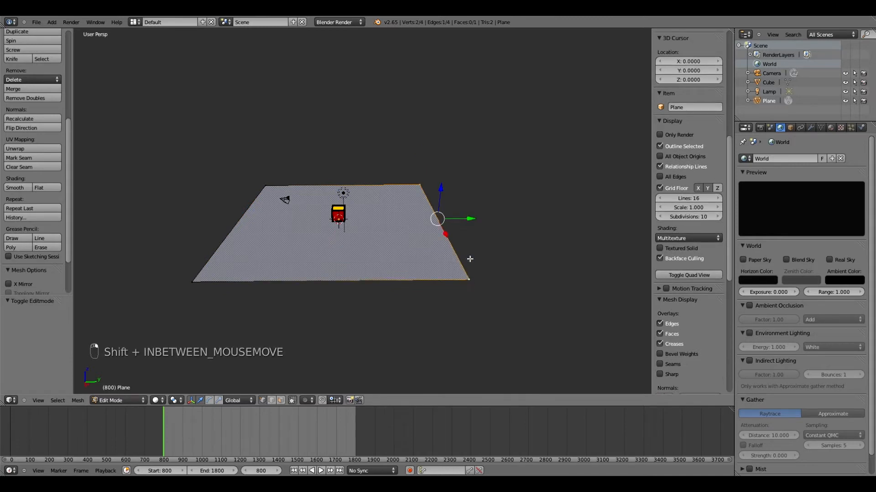
In the right orthographic view, extrude the selected edge five times along a steepening curve to start a curved backdrop.
key(KP_3)
shift+middle_drag(470, 243, 380, 264)
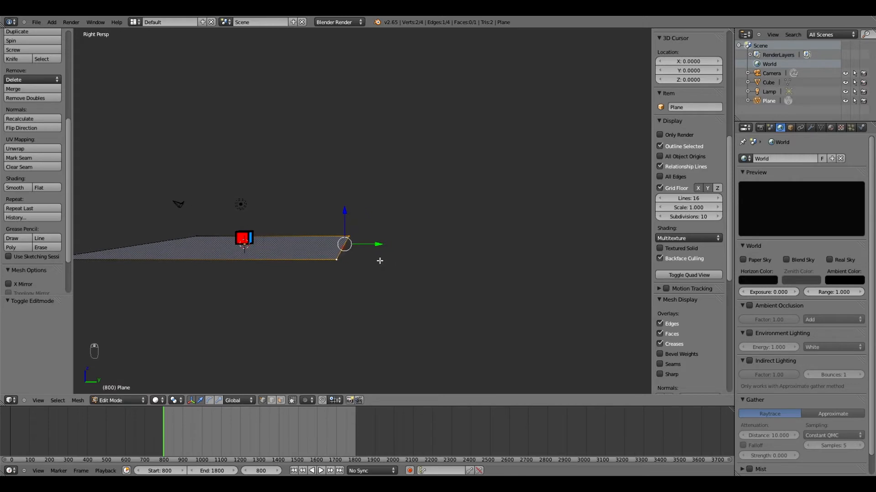
key(KP_5)
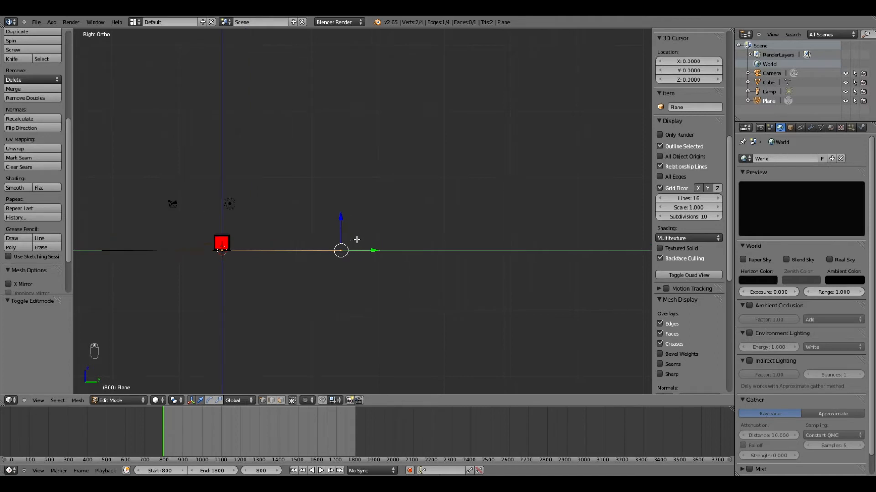
scroll(357, 240, up, 4)
mouse_move(360, 241)
shift+middle_down()
mouse_move(362, 215)
mouse_move(354, 233)
shift+middle_up()
scroll(346, 242, up, 3)
key(e)
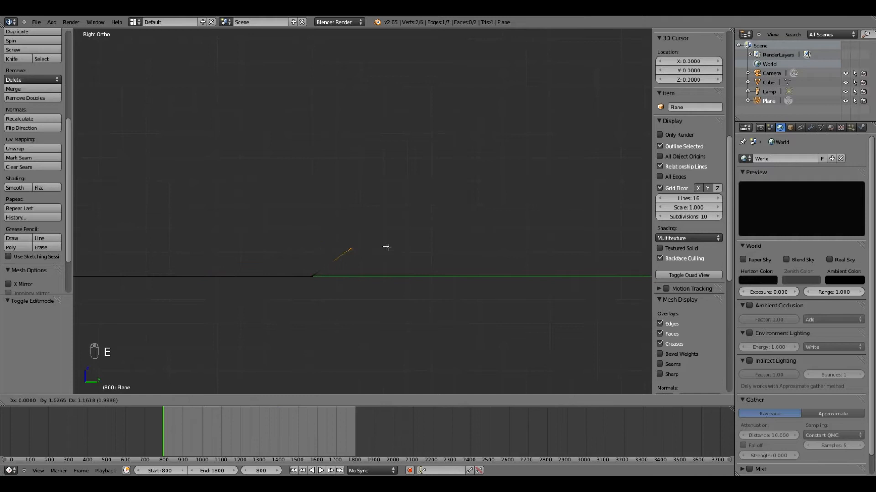
click(389, 260)
key(e)
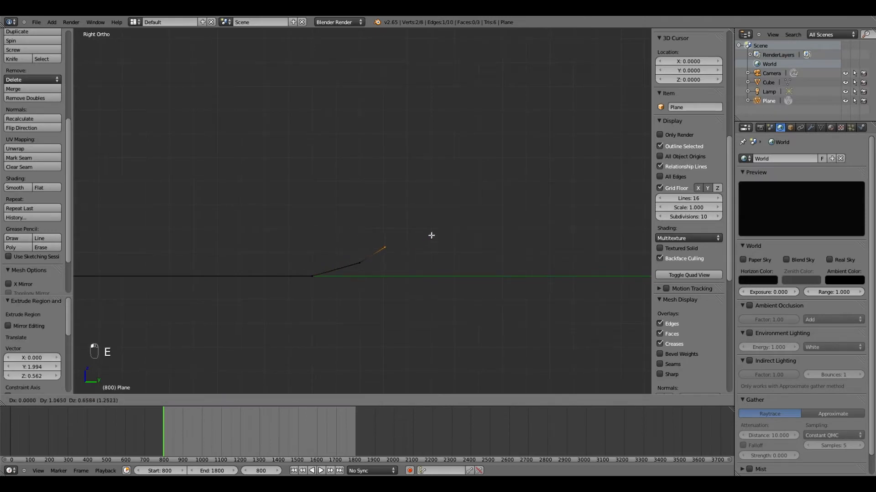
click(420, 237)
key(e)
click(450, 208)
key(e)
click(472, 162)
key(e)
click(495, 104)
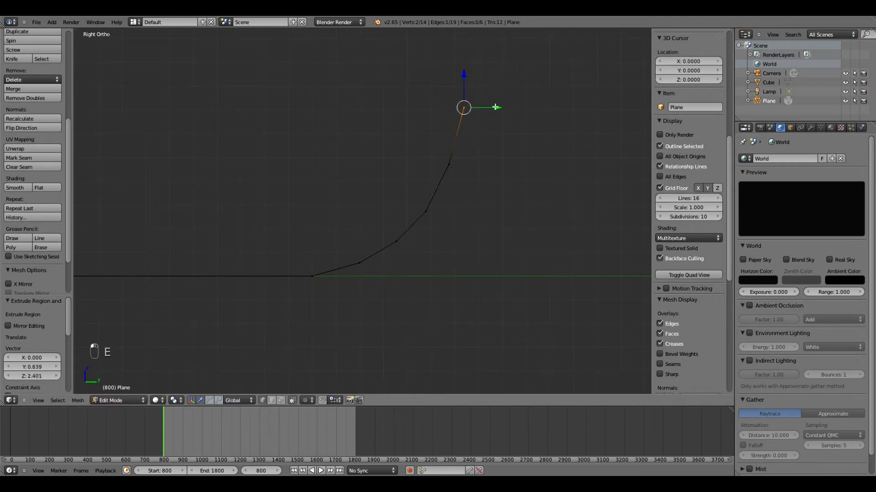
Extrude the backdrop's upper edge once more almost straight up, about 3.8 units high.
shift+middle_drag(478, 122, 413, 232)
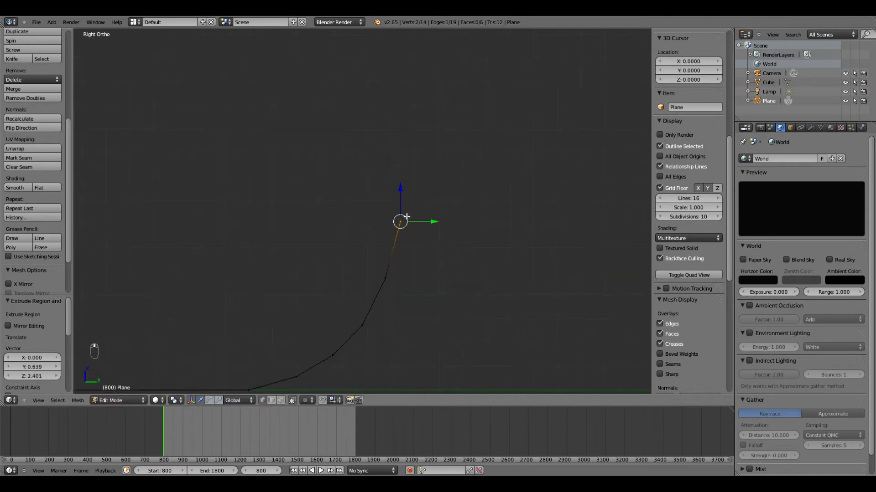
key(e)
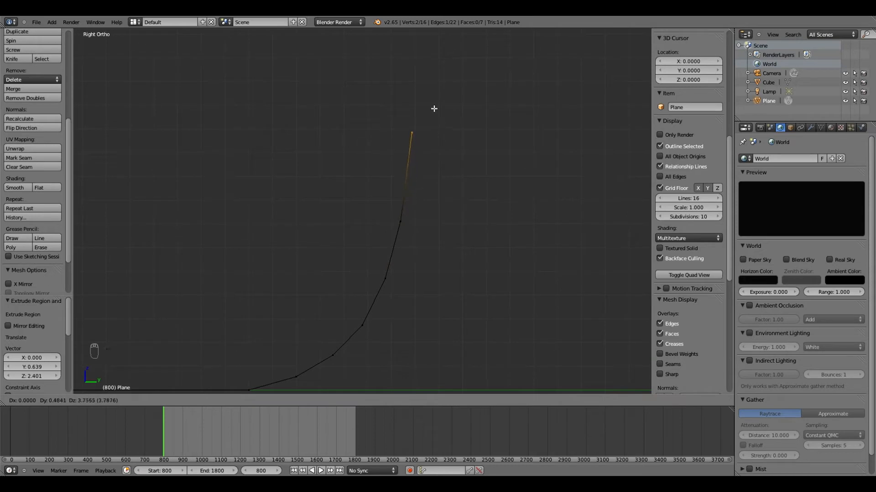
click(433, 114)
middle_drag(434, 114, 408, 209)
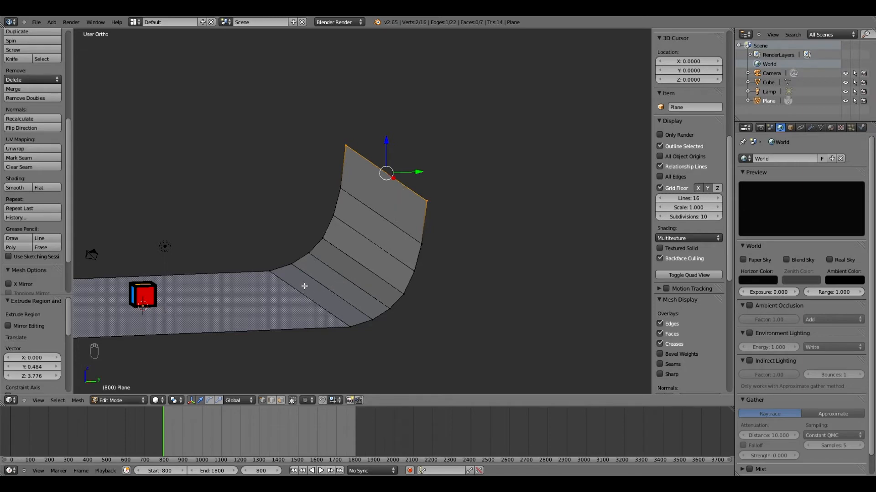
Lock the camera to the view and orbit it to face the cube's blue side with the curved backdrop behind.
key(KP_0)
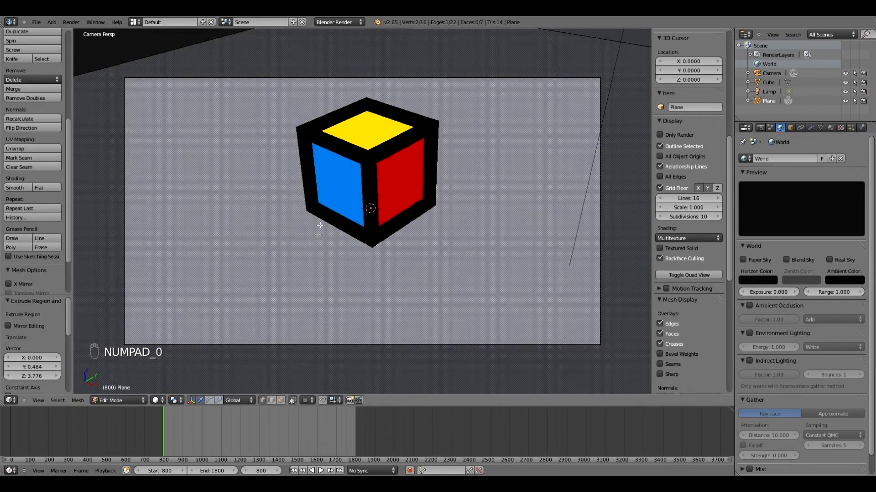
scroll(683, 73, up, 4)
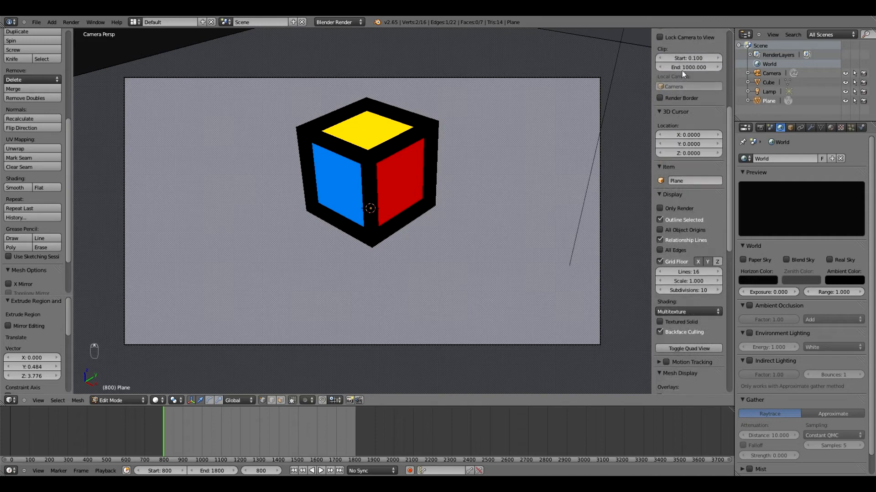
scroll(682, 70, up, 1)
click(677, 56)
middle_drag(465, 200, 425, 246)
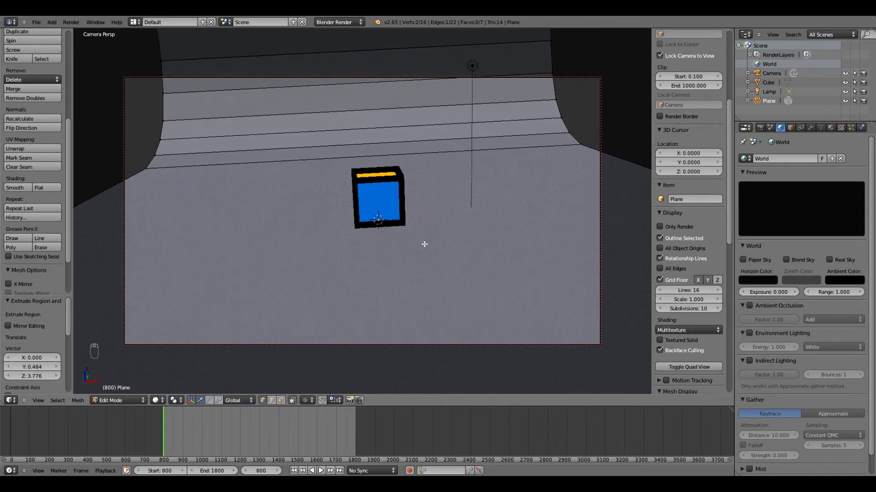
Render the frame to check the backdrop, move the camera slightly closer to the cube and unlock it from the view.
key(F12)
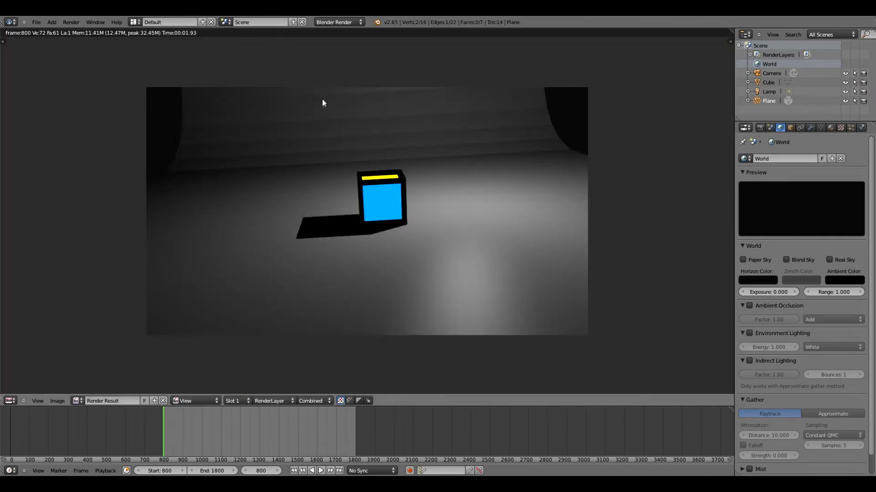
key(Escape)
scroll(365, 210, up, 4)
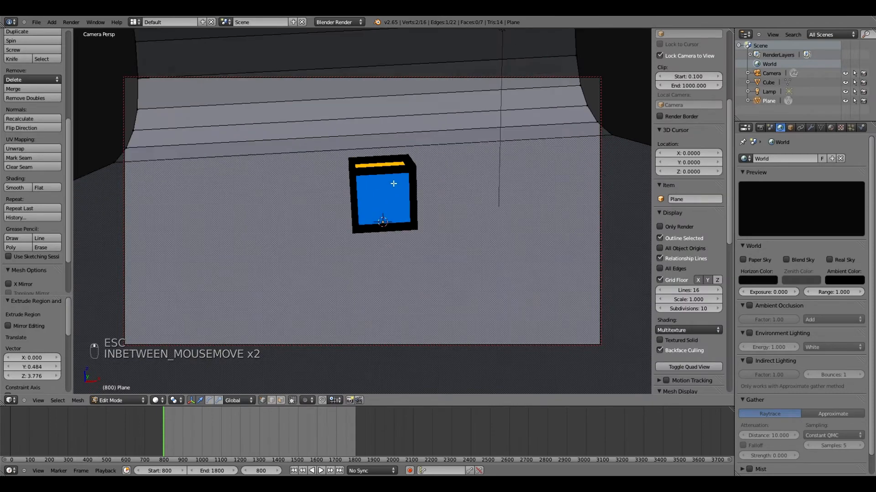
click(674, 55)
Add a Subdivision Surface modifier to the backdrop plane with 3 view and 3 render subdivisions and Optimal Display enabled.
middle_drag(521, 205, 476, 198)
key(KP_5)
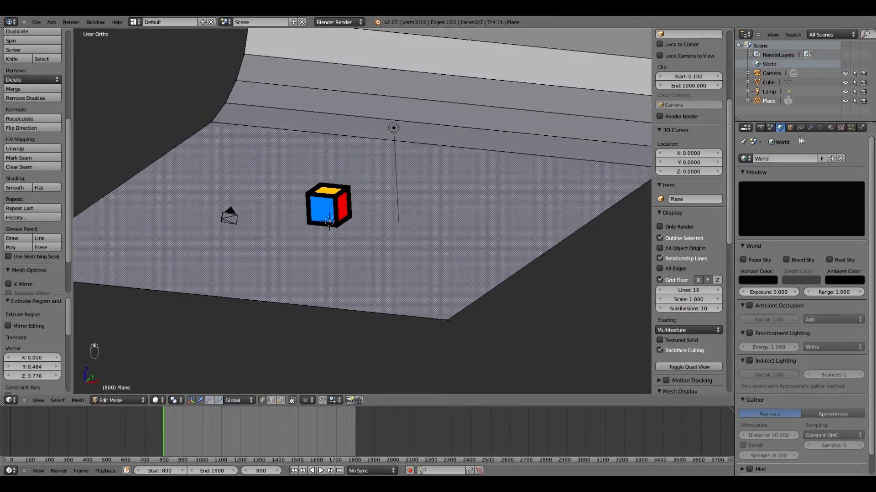
click(810, 128)
click(786, 159)
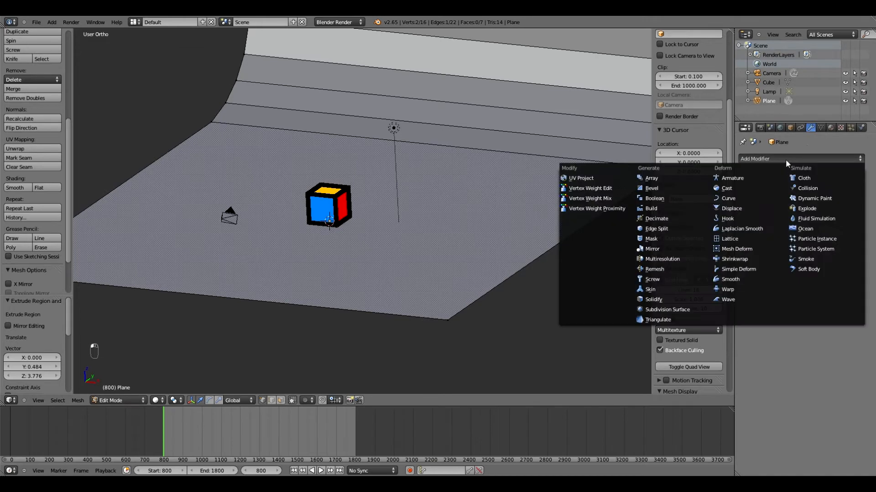
click(660, 309)
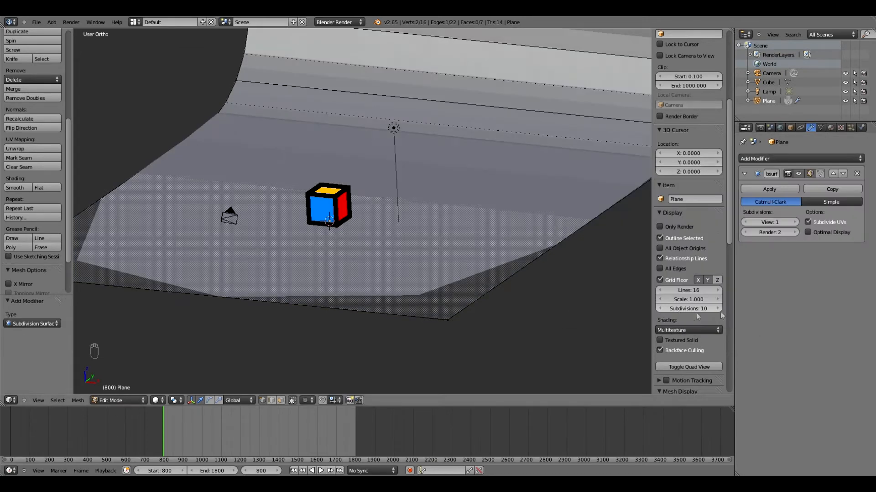
click(793, 222)
click(793, 222)
click(792, 231)
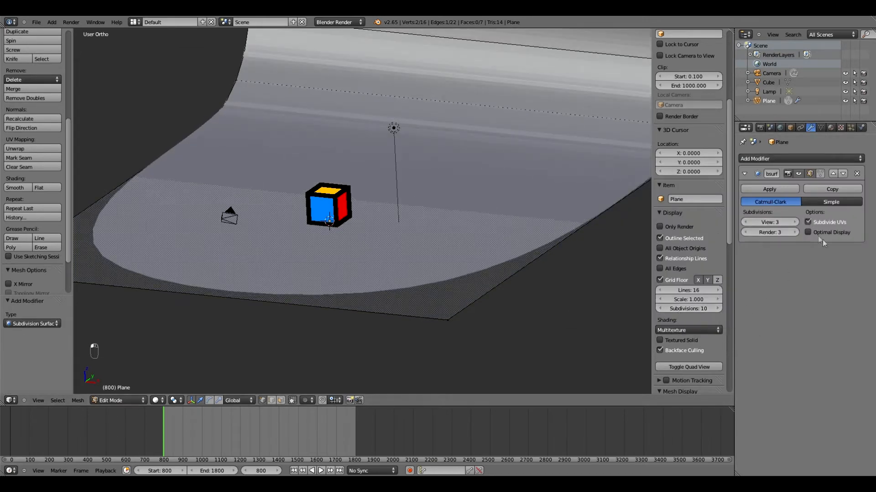
click(810, 234)
Deselect all vertices of the backdrop mesh and inspect the smoothed surface and its outline.
middle_drag(478, 239, 461, 243)
scroll(461, 243, down, 4)
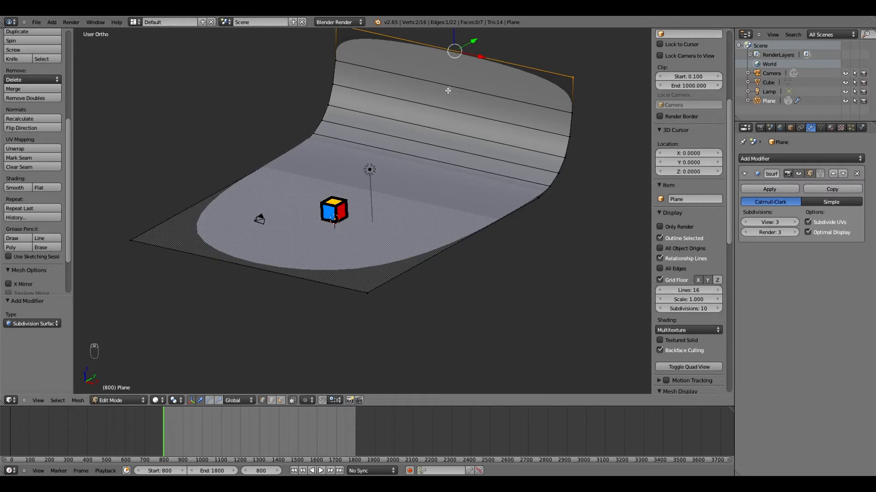
key(a)
key(a)
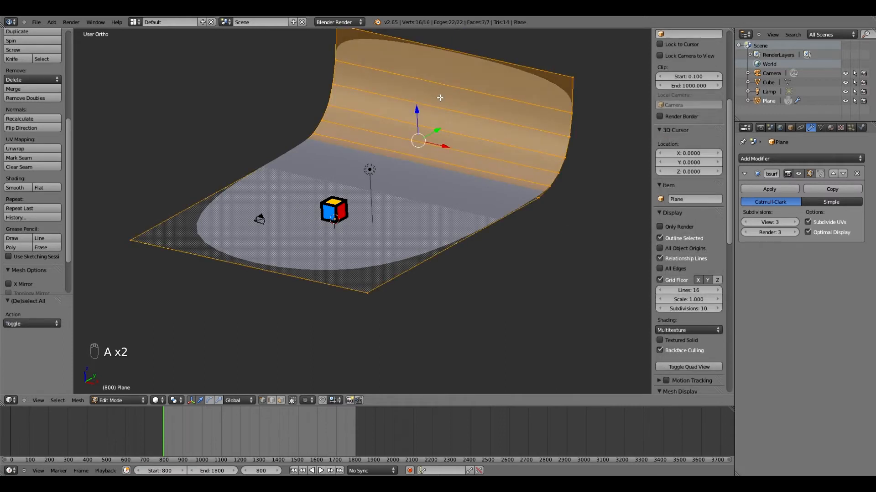
key(a)
middle_drag(414, 156, 419, 159)
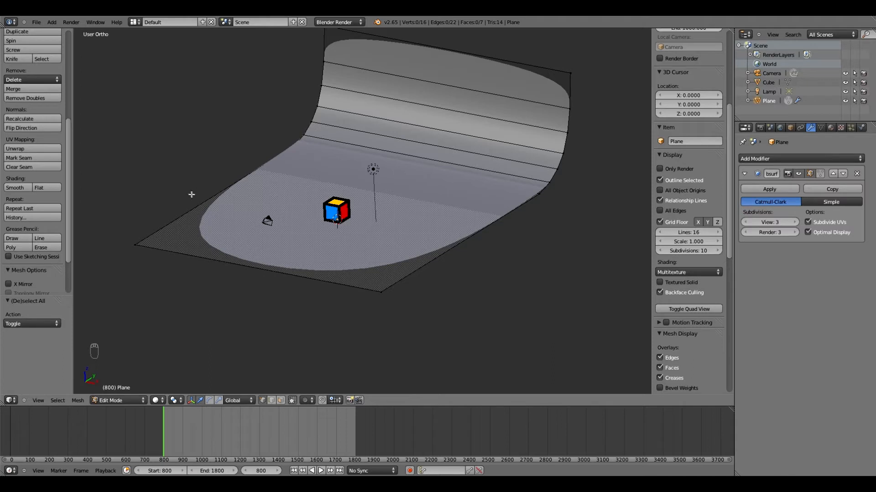
Cut two lengthwise edge loops through the backdrop and scale them by about 2.915 along the X axis towards its side edges.
scroll(56, 177, up, 5)
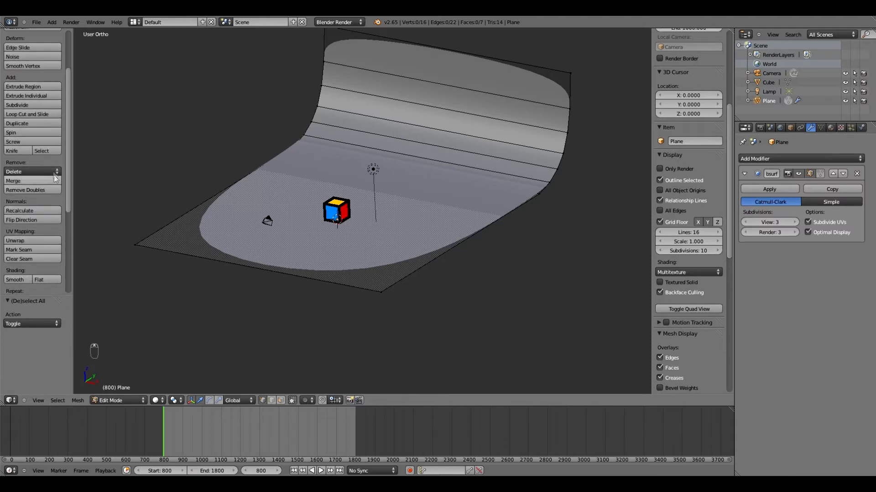
click(27, 116)
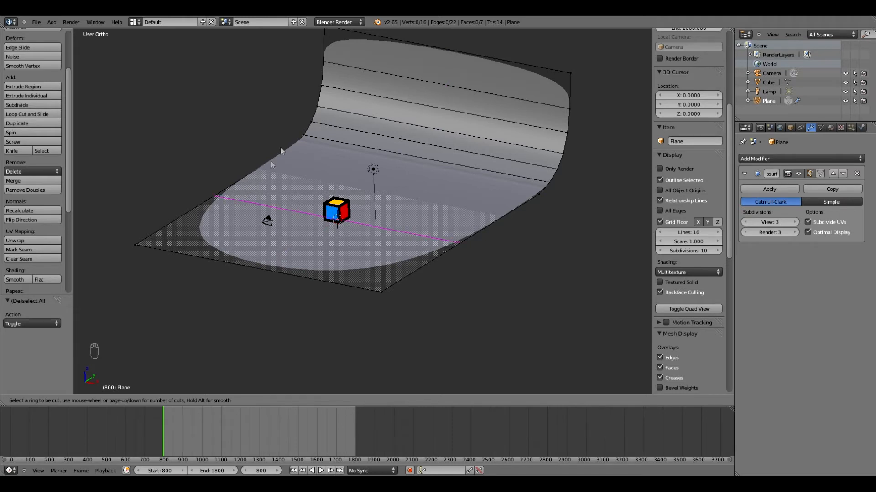
scroll(429, 76, up, 4)
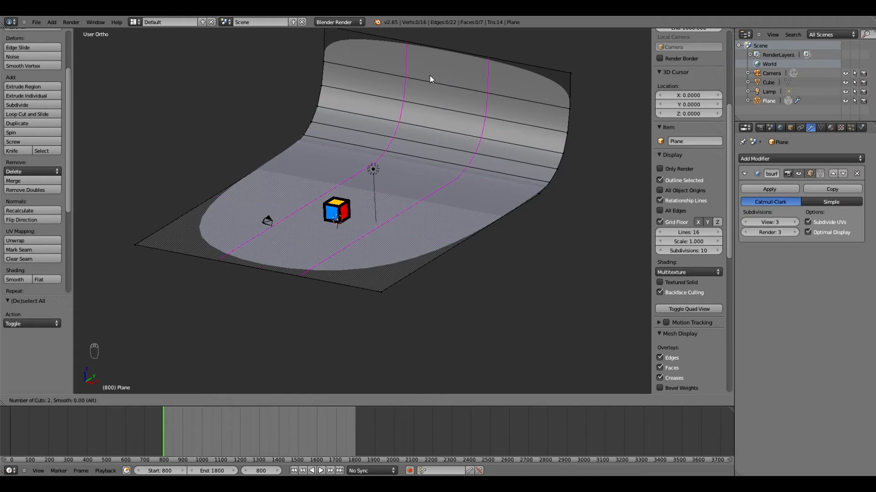
scroll(428, 83, down, 2)
click(425, 79)
right_click(425, 79)
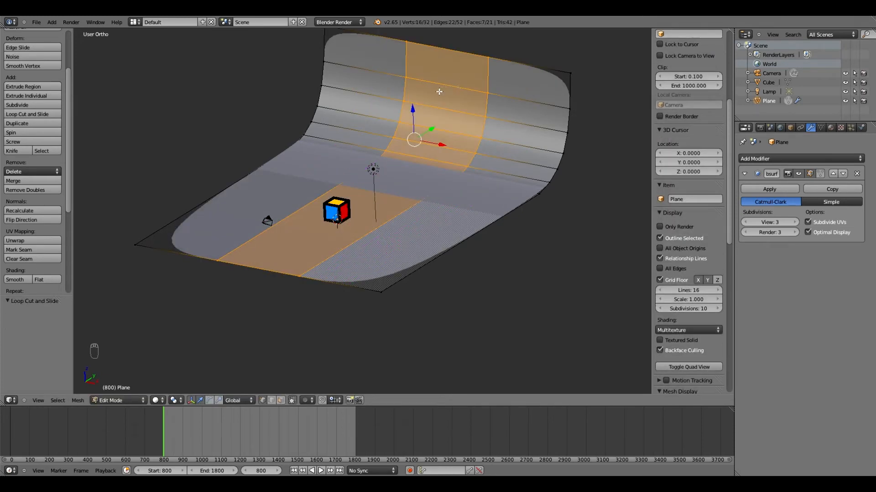
key(s)
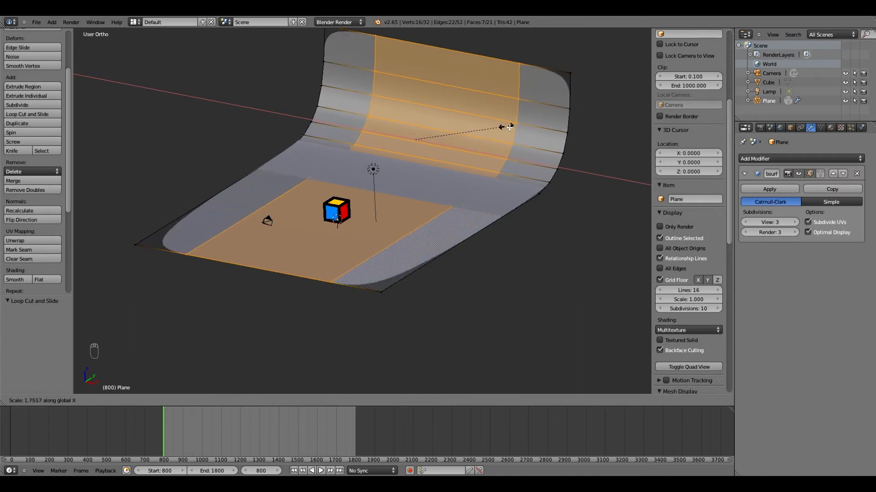
click(567, 149)
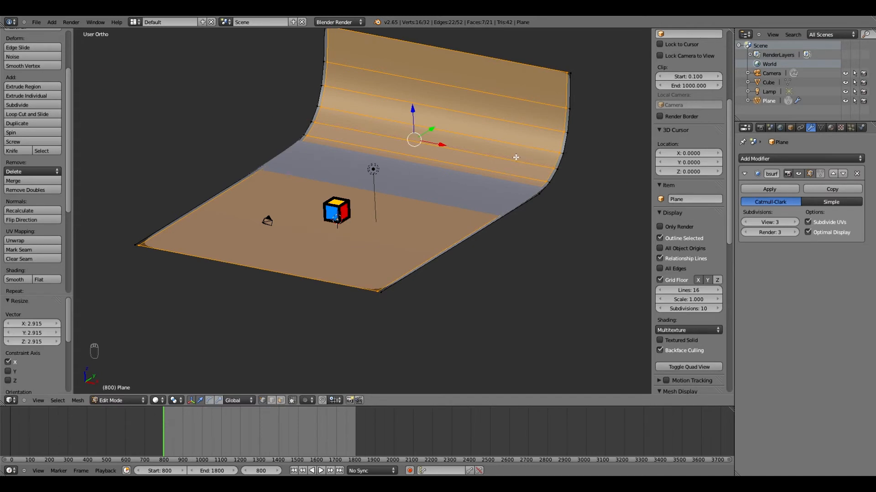
Render the frame to check the widened backdrop behind the cube and save the file.
key(F12)
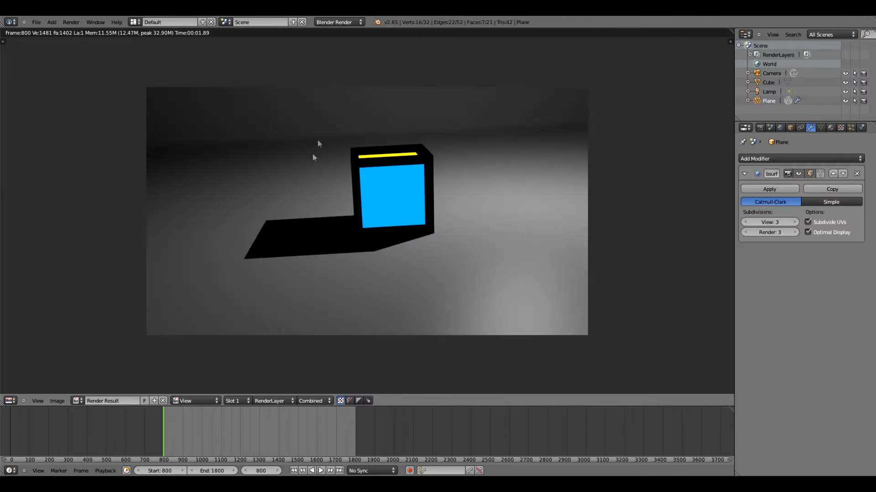
key(Escape)
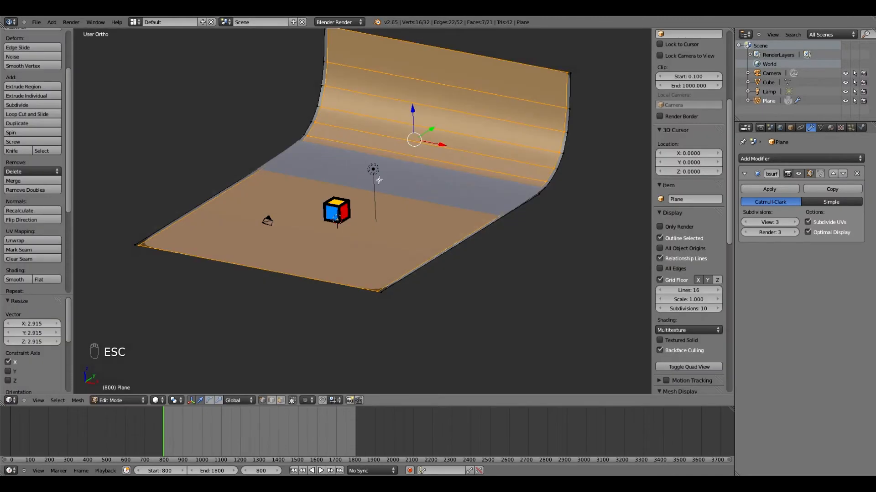
key(ctrl+s)
key(ctrl+s)
Try the Smooth vertex operation on the selected backdrop loops and undo it.
key(w)
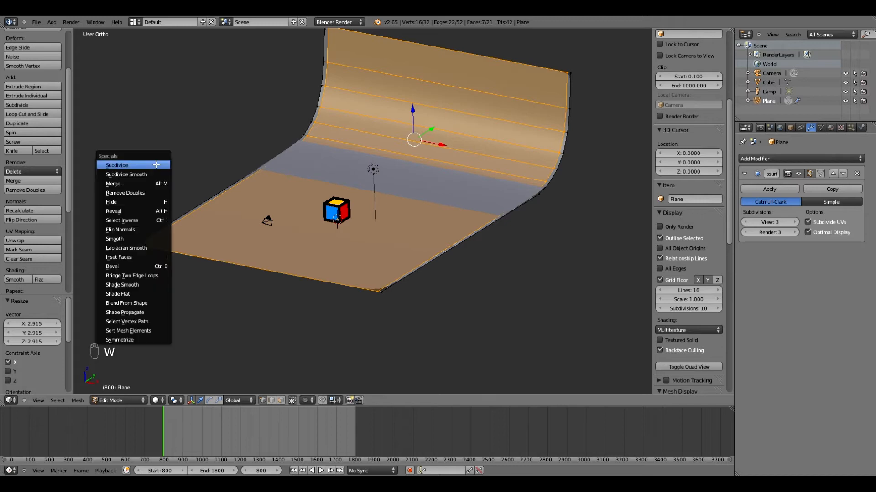
click(141, 241)
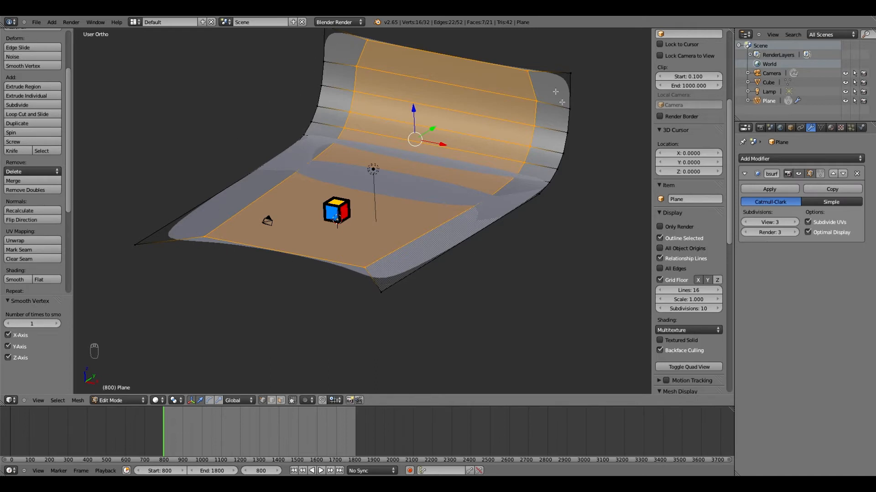
key(ctrl+z)
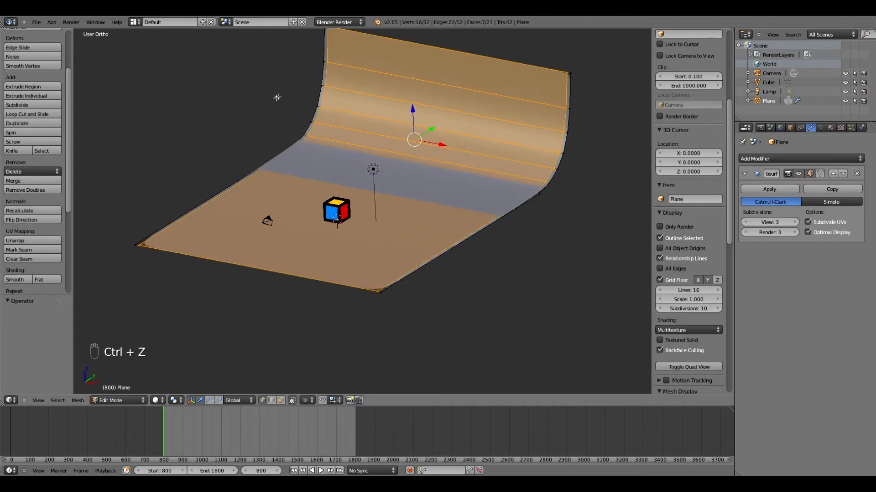
Apply Shade Smooth to the selected faces of the backdrop mesh.
key(w)
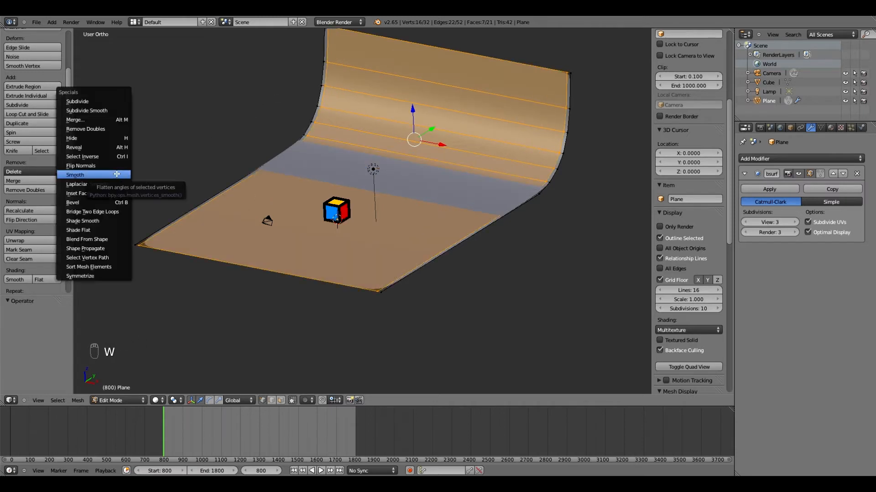
click(102, 221)
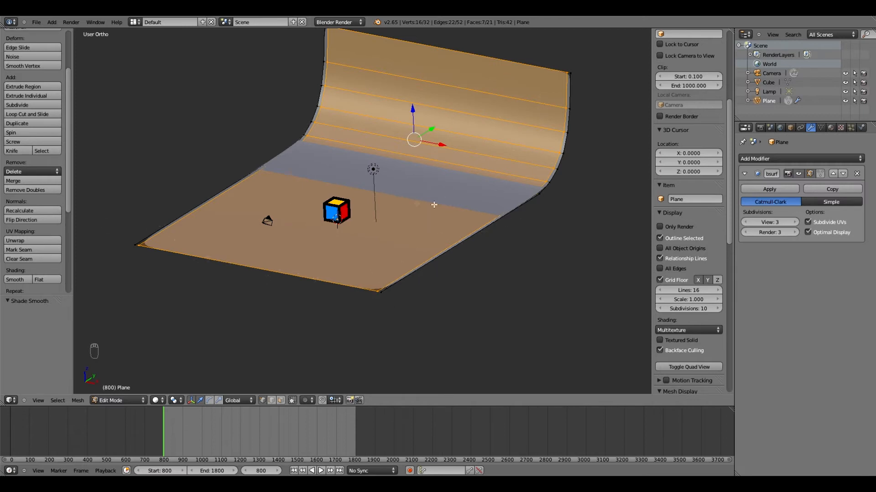
Look through the camera, deselect all of the backdrop plane's geometry and return to Object Mode.
middle_drag(512, 223, 482, 222)
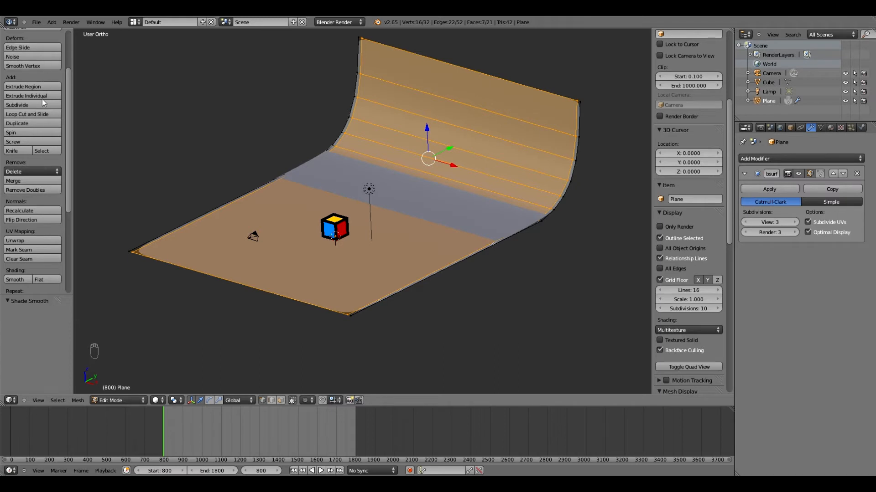
scroll(43, 103, up, 3)
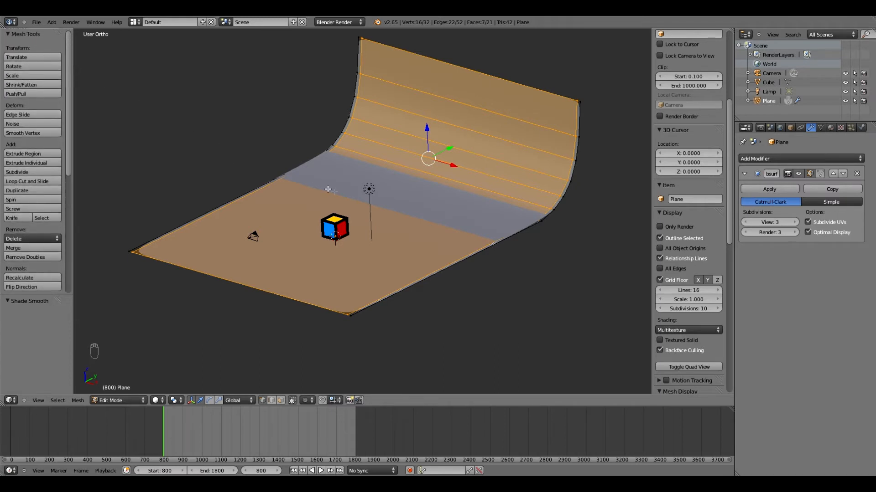
mouse_move(379, 201)
middle_down()
mouse_move(402, 197)
mouse_move(392, 208)
middle_up()
key(KP_0)
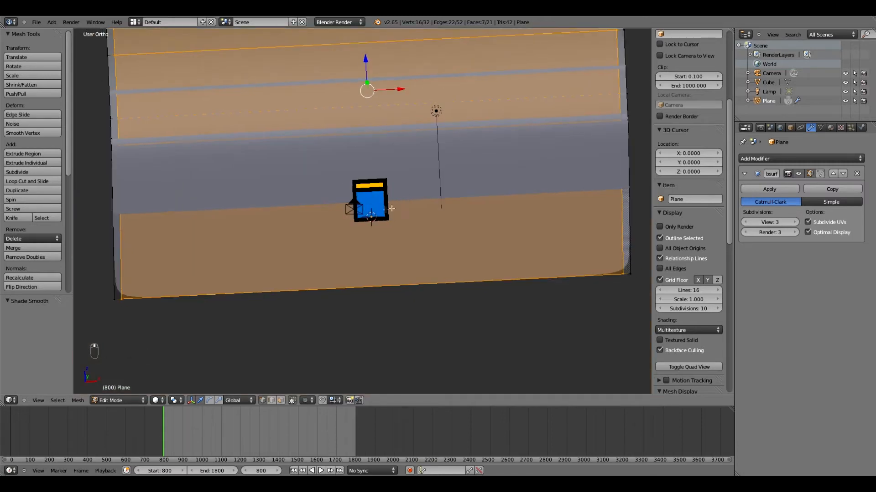
key(KP_0)
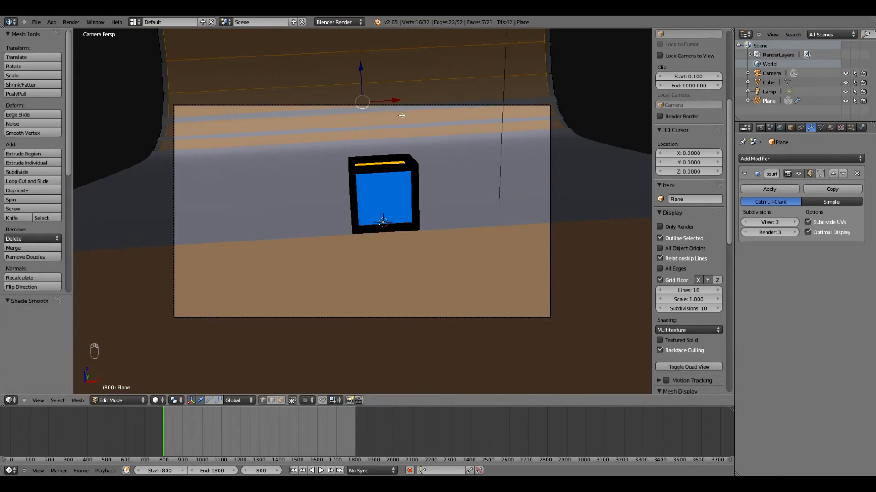
key(a)
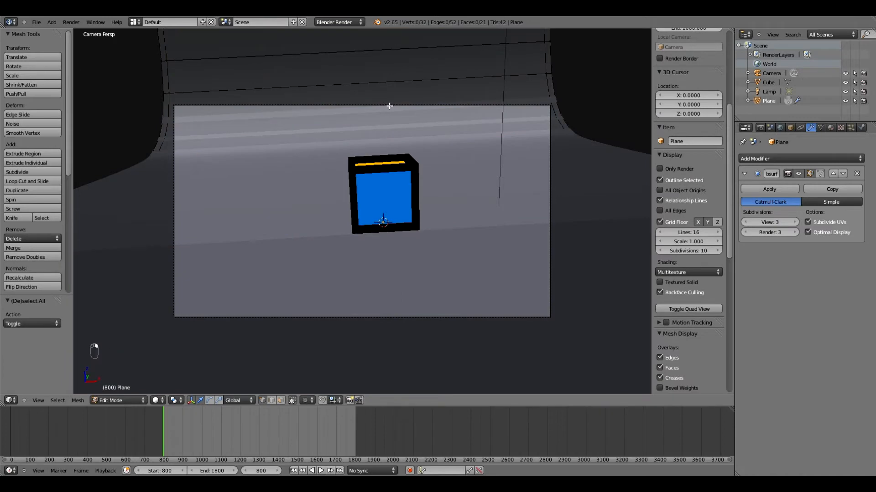
key(Tab)
right_click(391, 106)
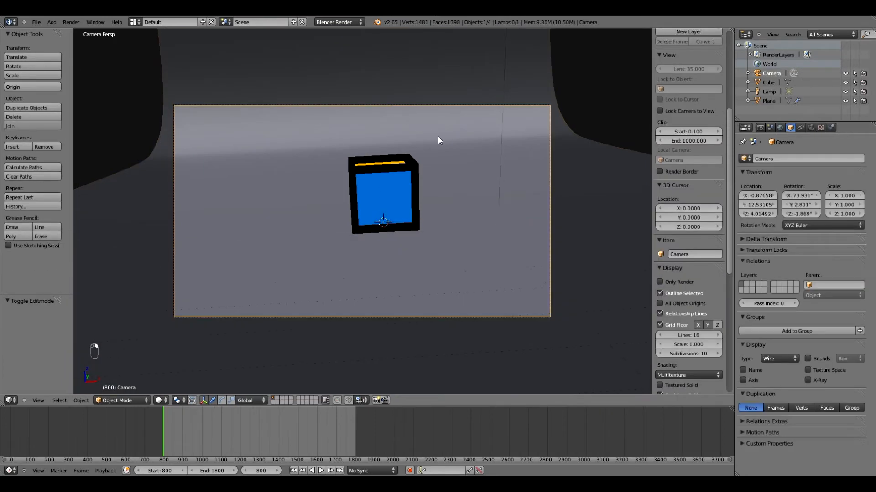
key(r)
key(r)
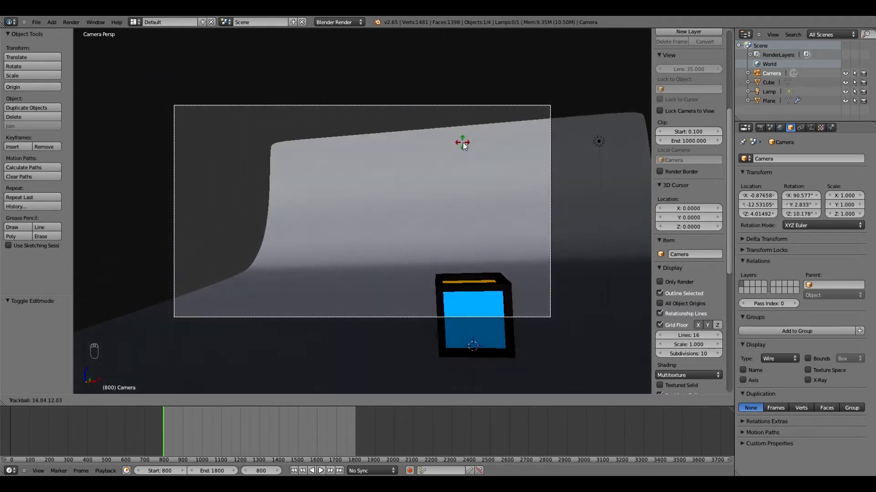
click(463, 143)
Add a Copy Rotation constraint to the backdrop plane.
right_click(336, 81)
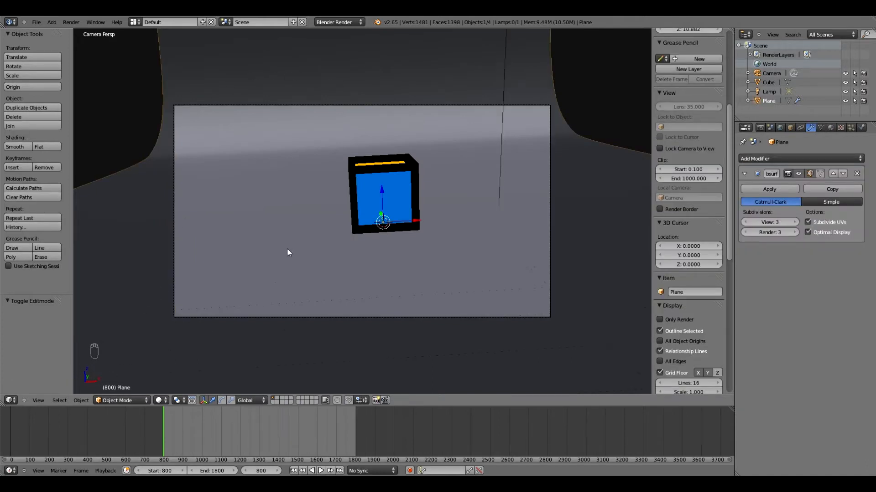
scroll(471, 185, down, 3)
scroll(471, 187, up, 2)
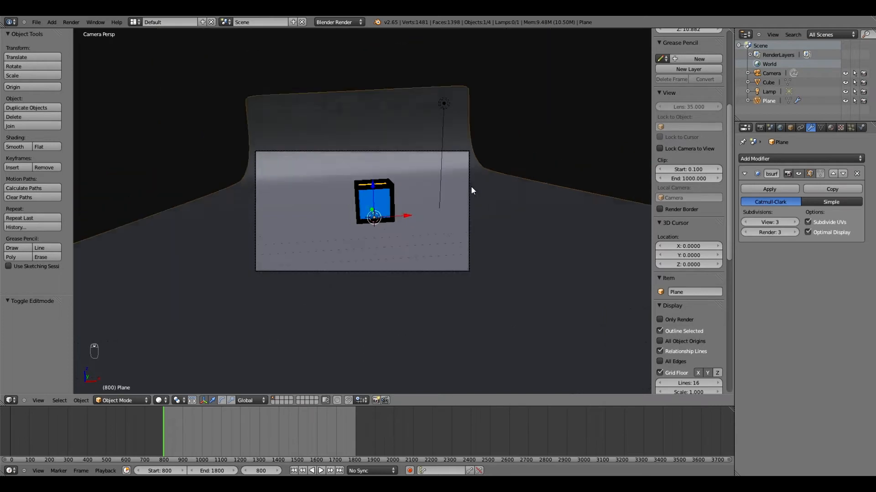
middle_drag(469, 187, 408, 110)
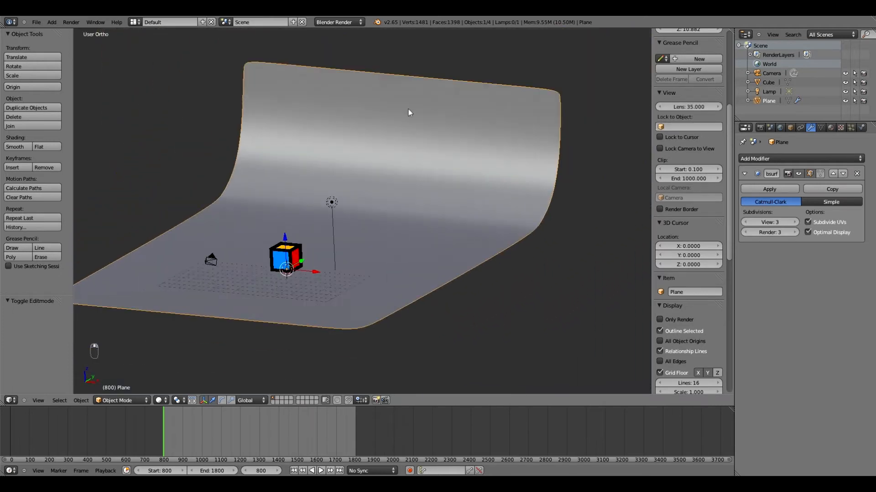
click(802, 127)
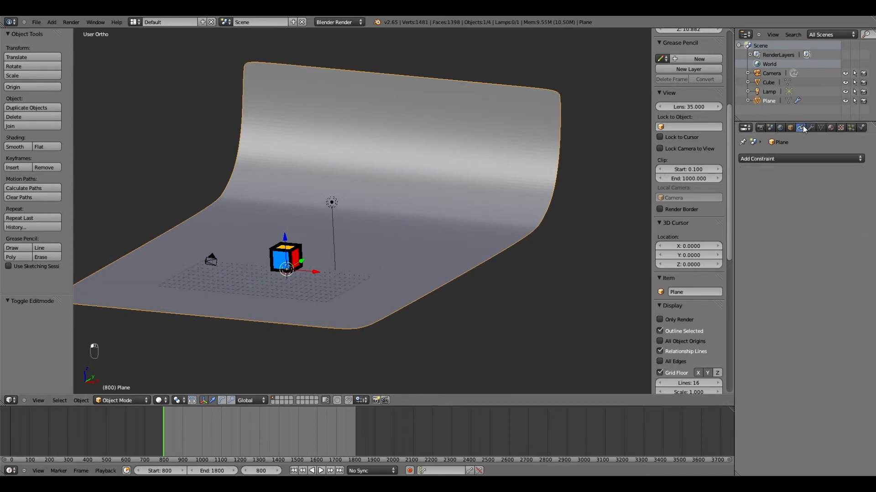
click(786, 159)
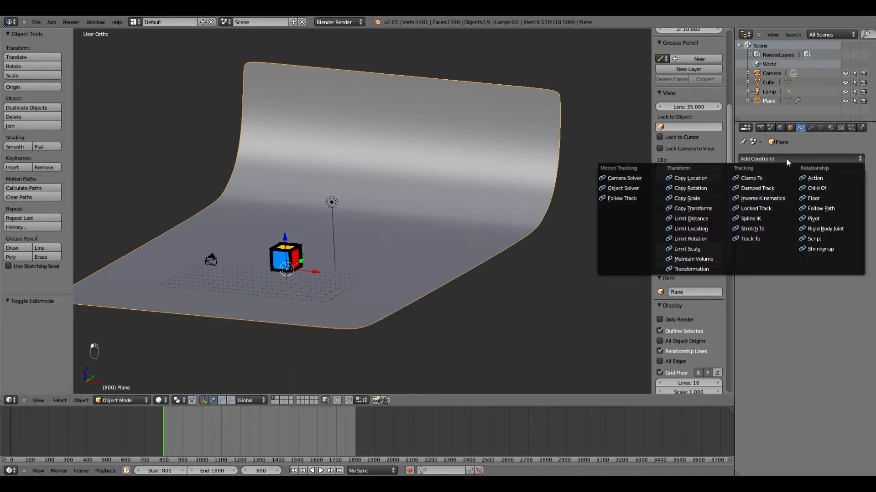
click(696, 191)
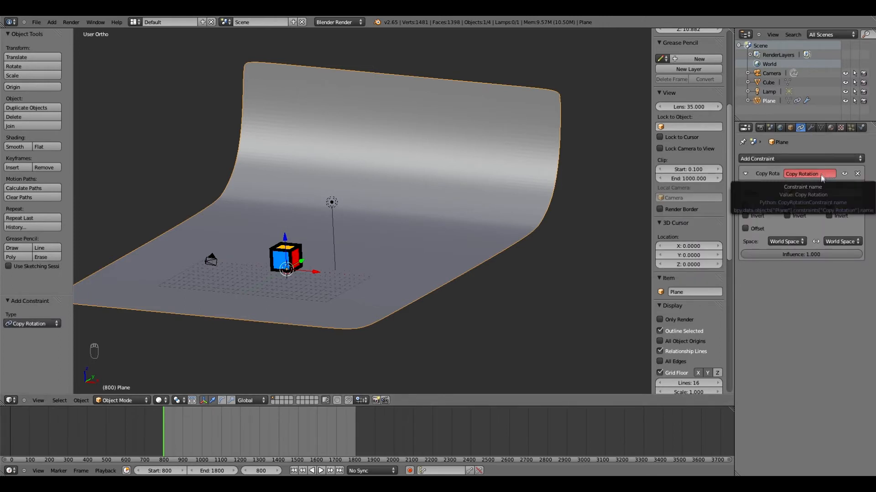
Target the Copy Rotation constraint to Camera, limit it to the Z axis and collapse its settings.
click(804, 192)
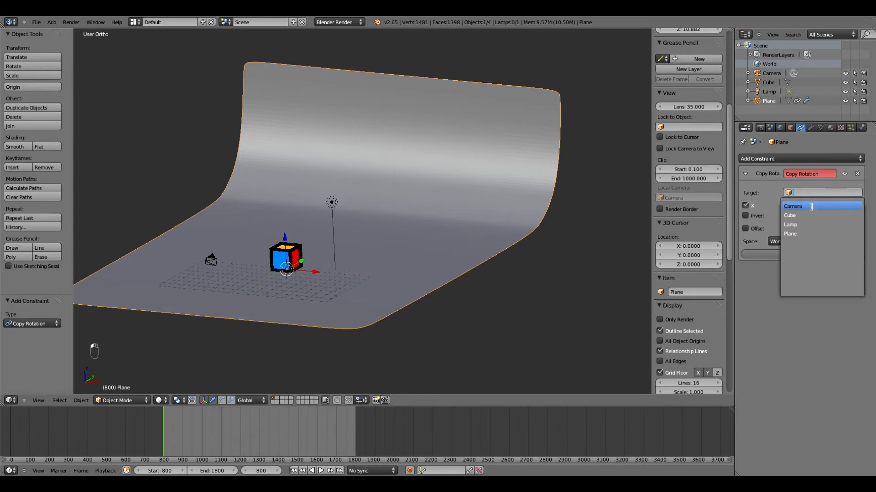
click(812, 208)
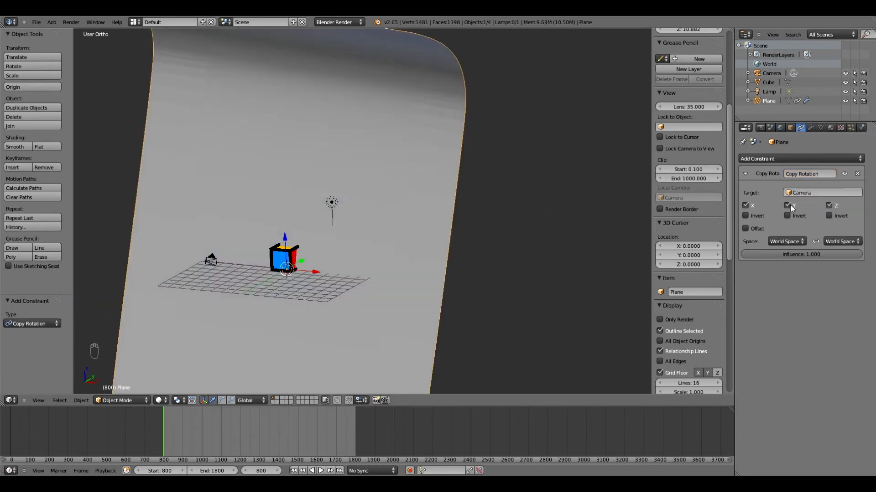
click(790, 206)
click(746, 206)
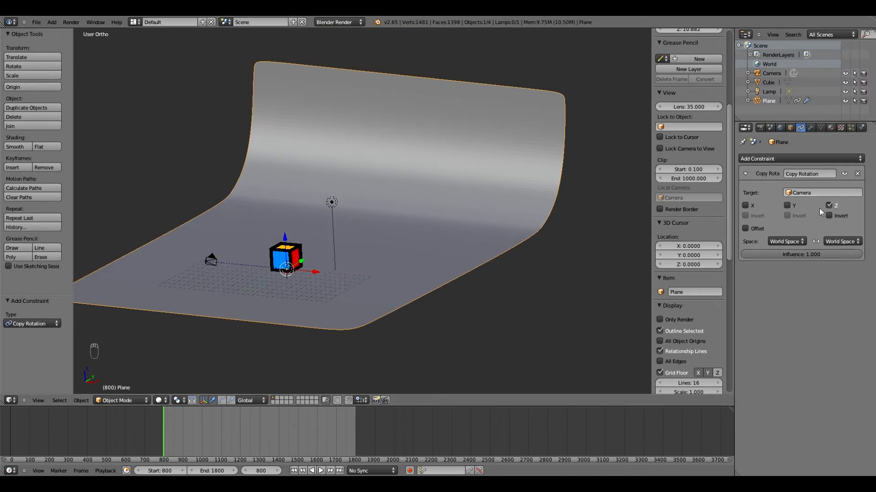
click(745, 174)
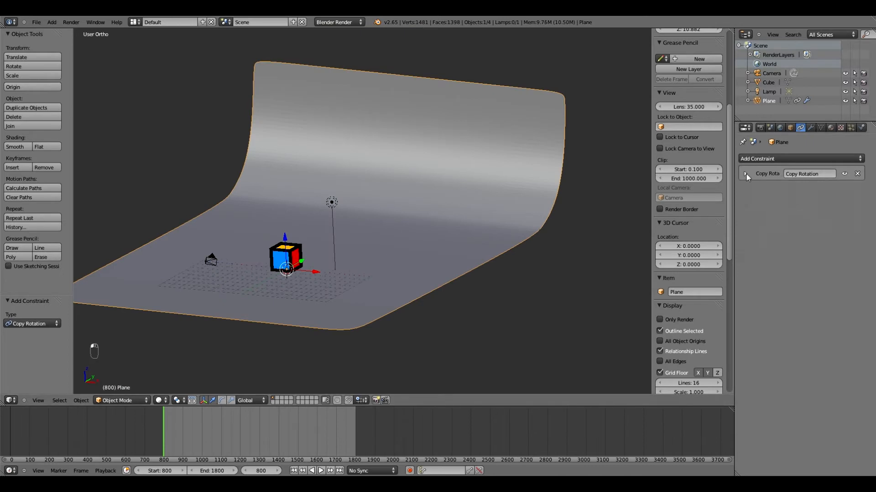
Raise the camera along the Z axis above its starting height.
right_click(207, 260)
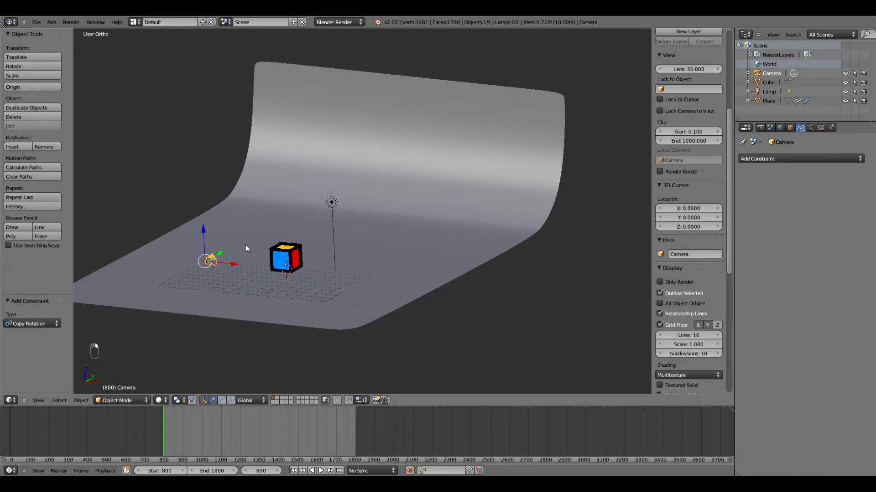
key(r)
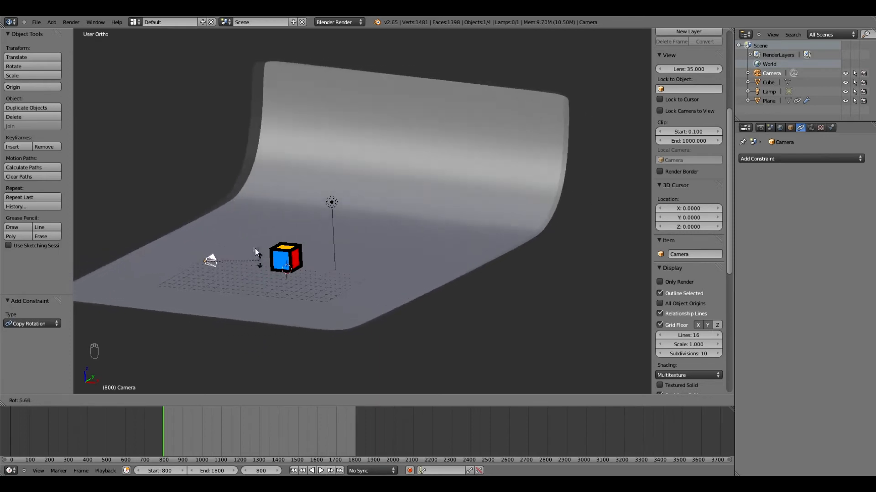
right_click(254, 242)
drag(204, 237, 197, 134)
mouse_move(228, 170)
mouse_down()
mouse_move(295, 176)
mouse_move(228, 176)
mouse_up()
drag(204, 136, 205, 180)
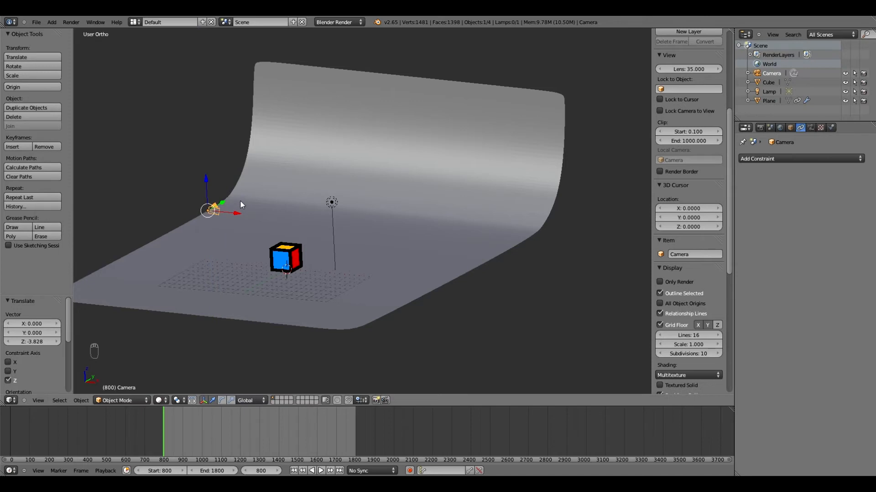
Rotate the camera freely in camera view to bring the cube inside the frame.
key(KP_0)
key(r)
key(r)
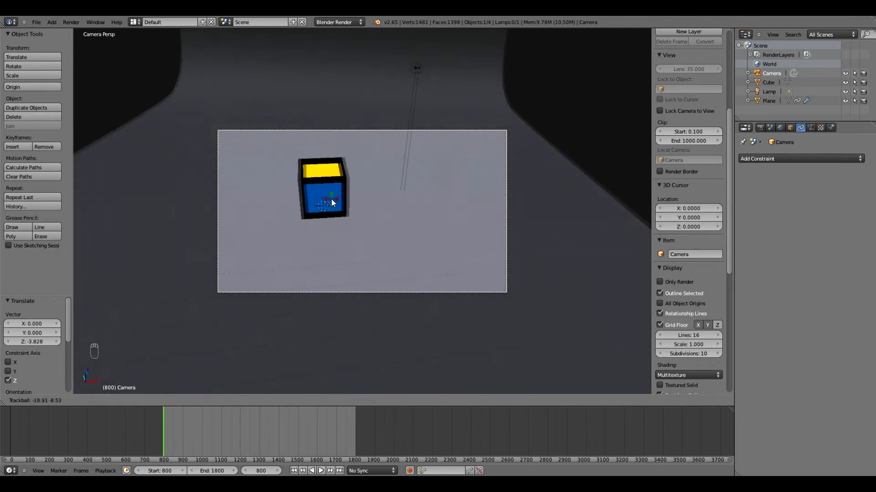
click(338, 204)
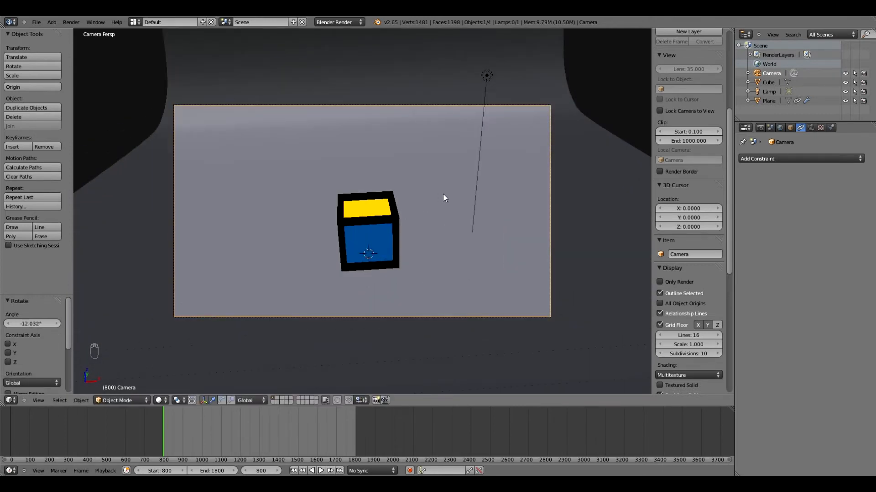
Lock the camera to the view, reframe the cube near the centre and set the camera's Y rotation to 0°.
click(660, 112)
mouse_move(425, 235)
middle_down()
mouse_move(420, 213)
mouse_move(409, 215)
mouse_move(426, 231)
mouse_move(422, 220)
middle_up()
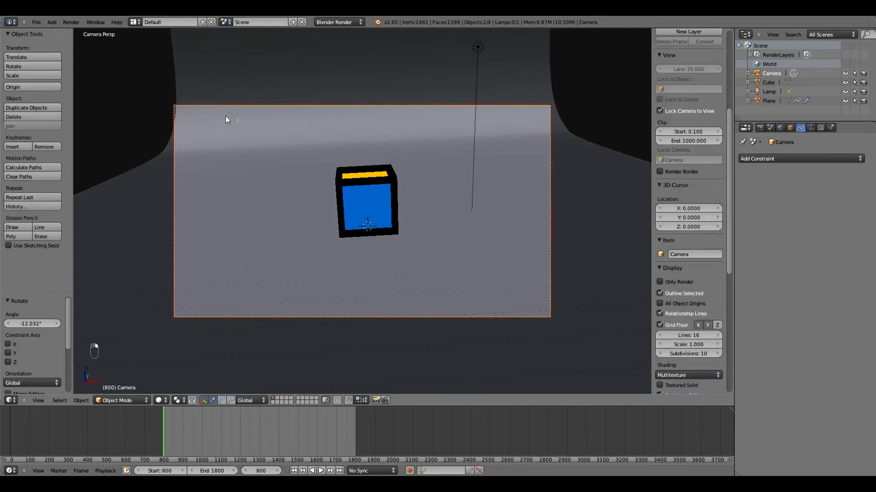
click(790, 128)
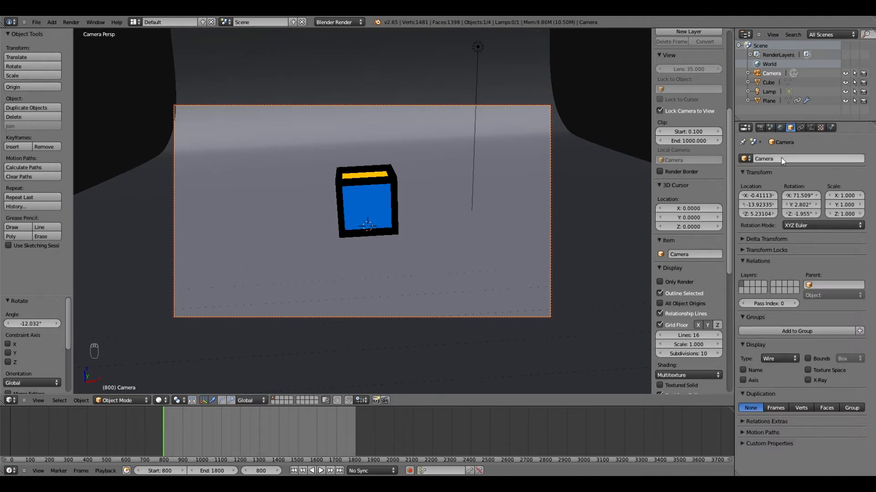
click(800, 206)
text(0)
key(Return)
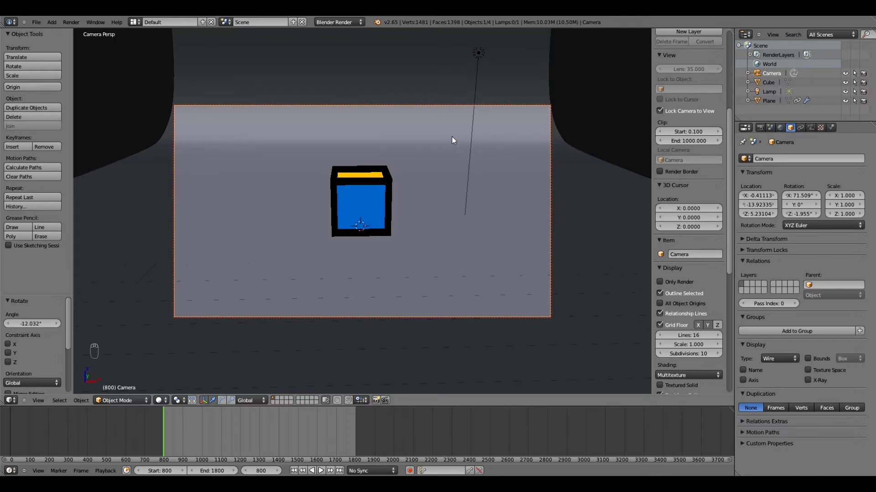
Pull the camera back from the cube and scale the backdrop plane along X by about 1.276.
scroll(451, 136, down, 4)
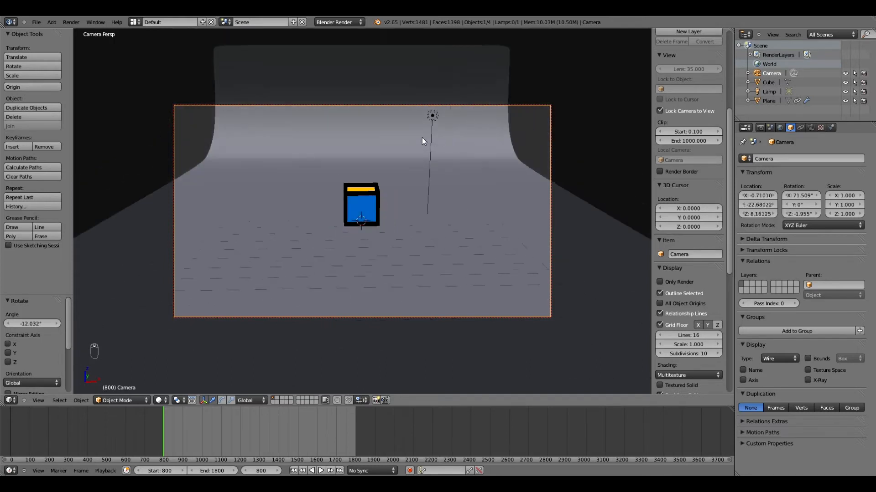
scroll(423, 138, up, 2)
right_click(387, 75)
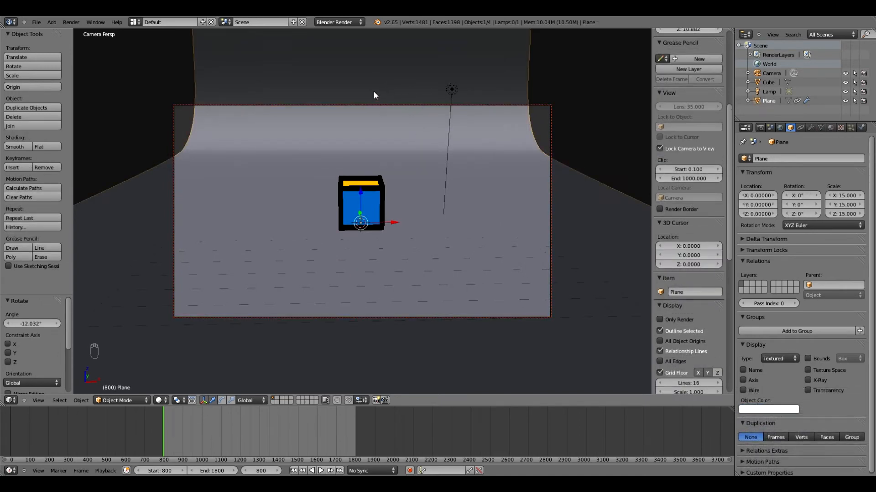
key(s)
key(x)
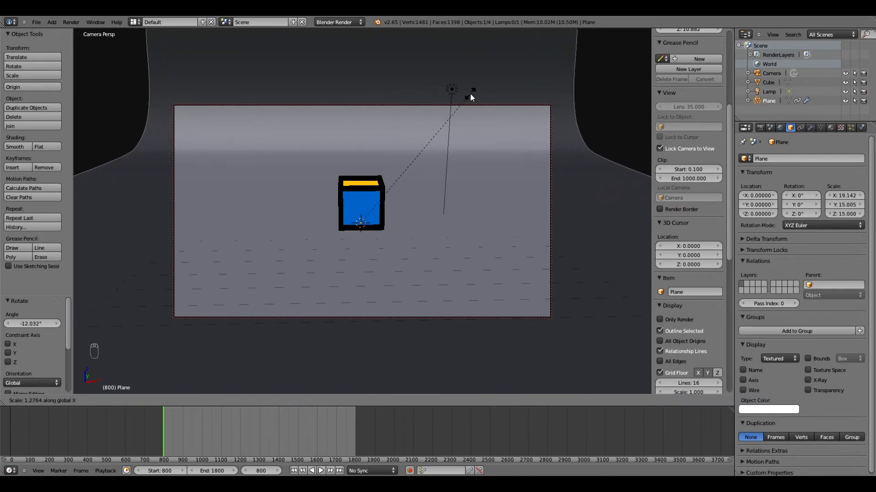
click(469, 94)
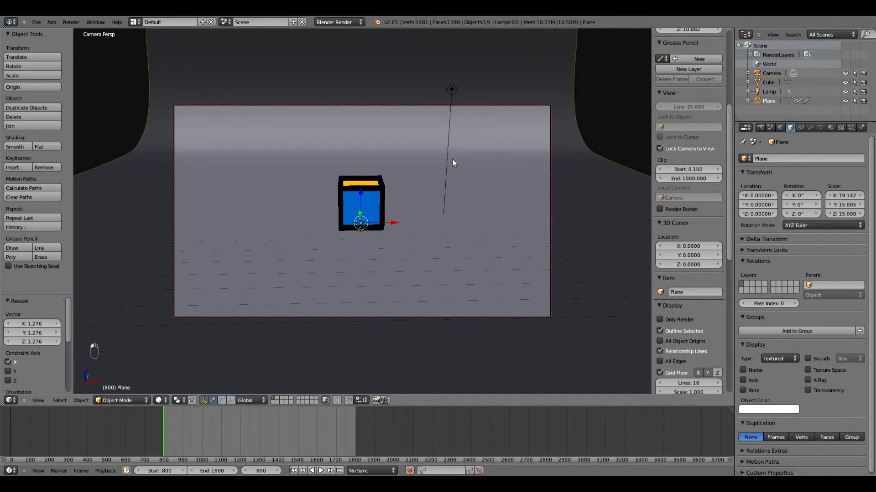
Orbit the locked camera to an angled shot of the cube's blue, red and yellow faces and save the file.
scroll(451, 160, down, 2)
scroll(450, 159, up, 2)
scroll(449, 160, up, 1)
scroll(450, 160, down, 2)
scroll(449, 160, up, 1)
middle_drag(446, 169, 492, 166)
middle_drag(529, 174, 469, 173)
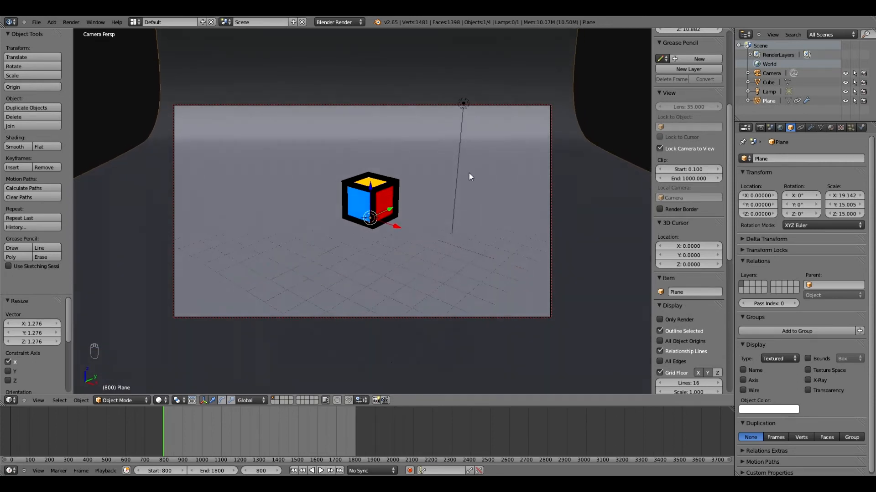
key(ctrl+s)
click(190, 188)
Create a new material named Sol noir for the backdrop plane.
click(831, 128)
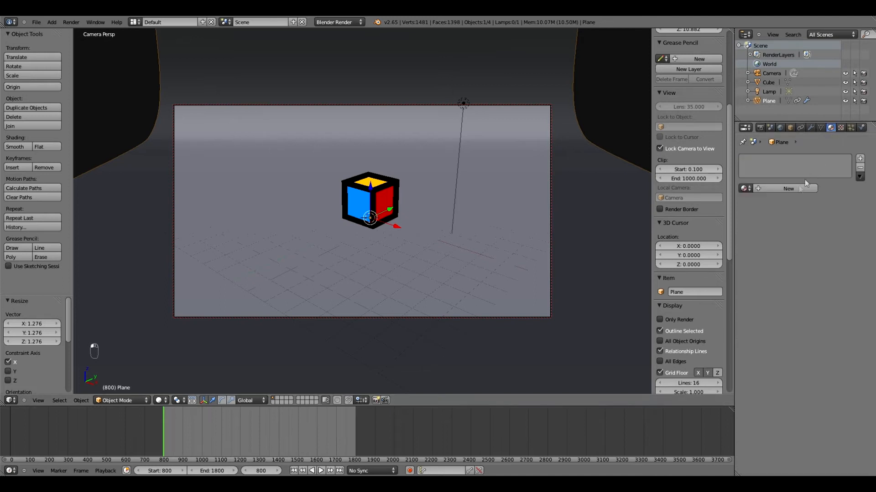
click(774, 188)
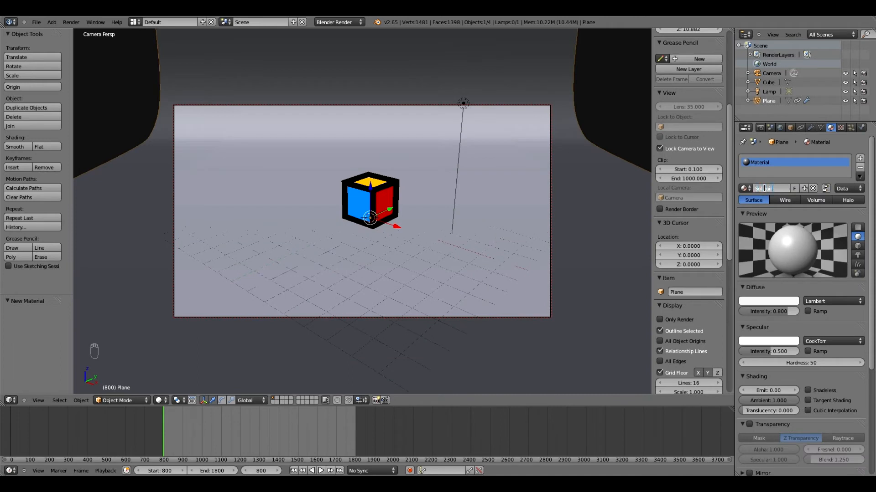
Set the Sol noir material's diffuse colour to near black and its specular intensity to about 0.188.
click(769, 301)
click(768, 301)
drag(792, 184, 792, 244)
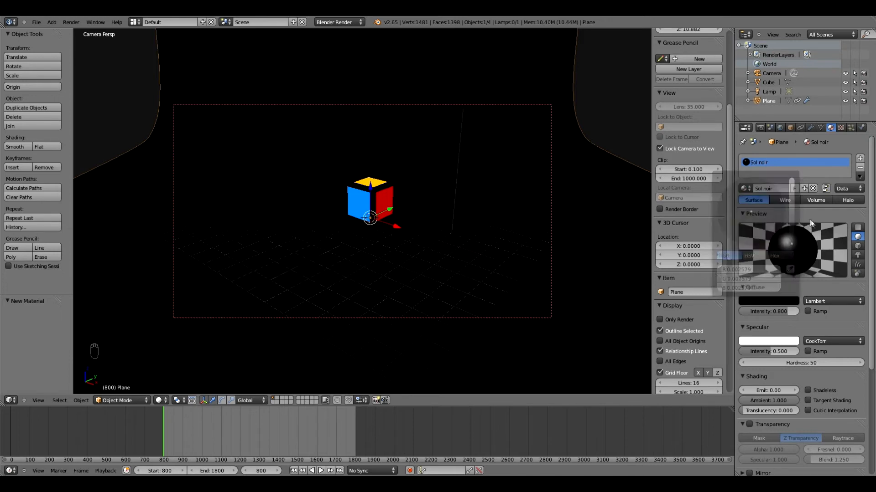
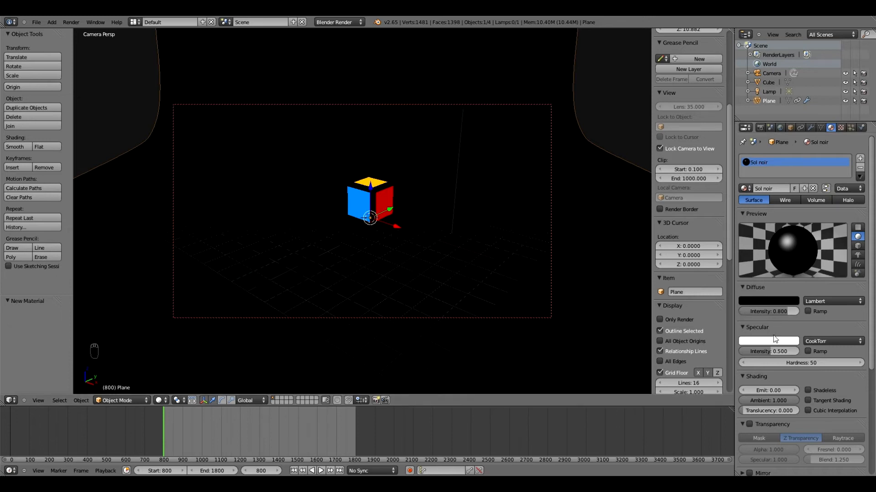
drag(771, 352, 752, 353)
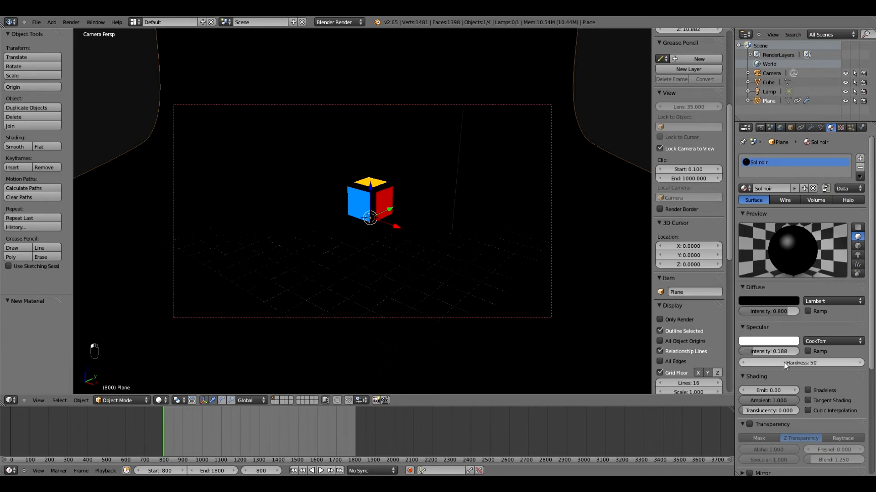
Set the specular hardness of the Sol noir material to 150.
drag(792, 363, 815, 364)
click(798, 363)
text(97)
key(BackSpace)
key(BackSpace)
text(150)
key(Return)
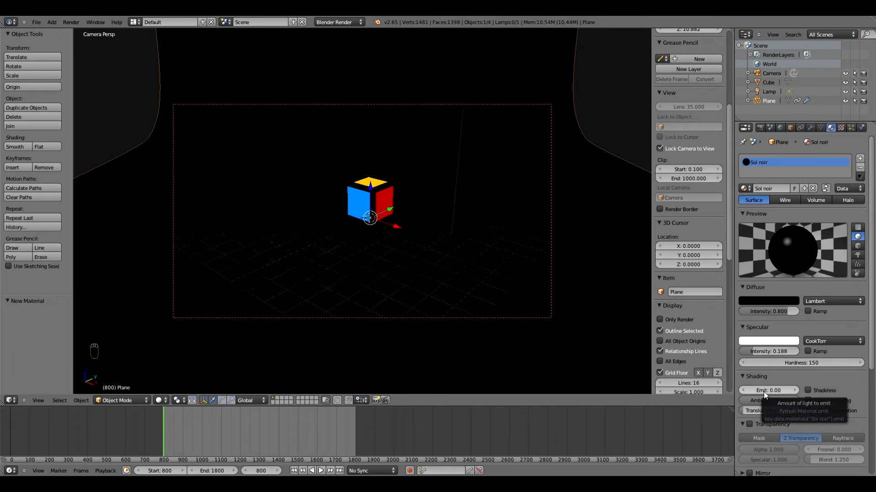
Enable Mirror on the Sol noir material and set its reflectivity to 0.010.
scroll(767, 392, down, 4)
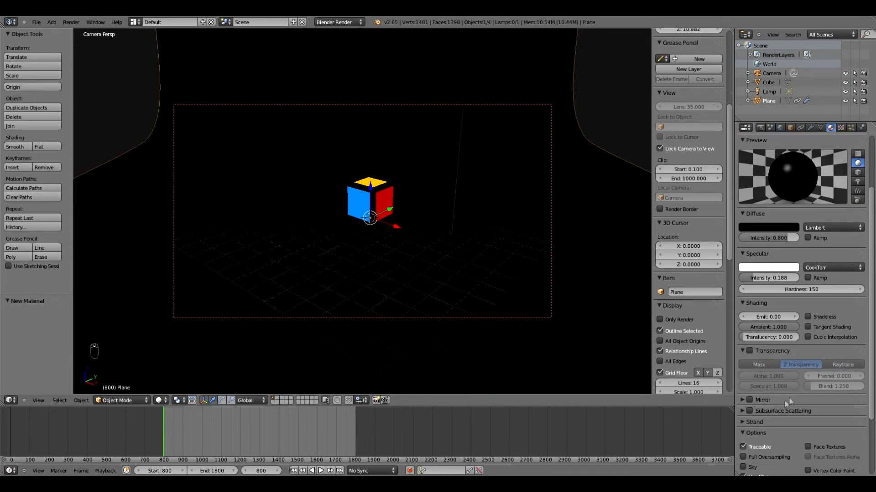
click(750, 399)
scroll(746, 401, down, 3)
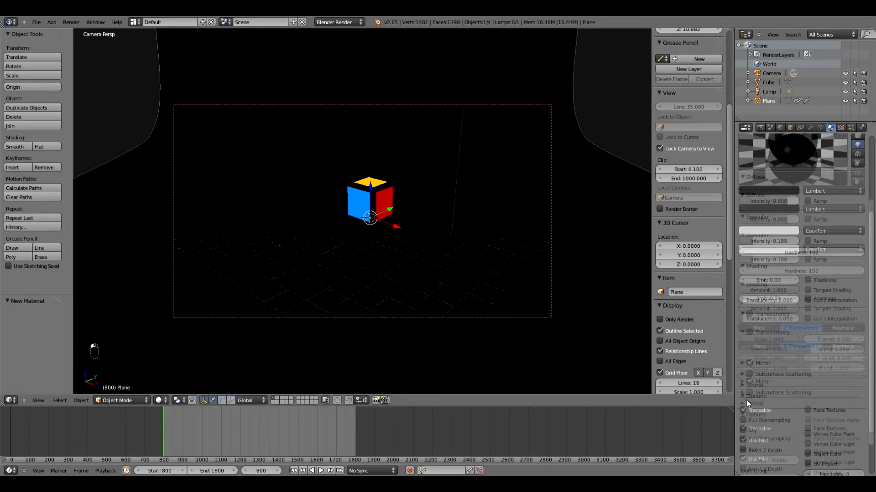
click(743, 345)
click(768, 359)
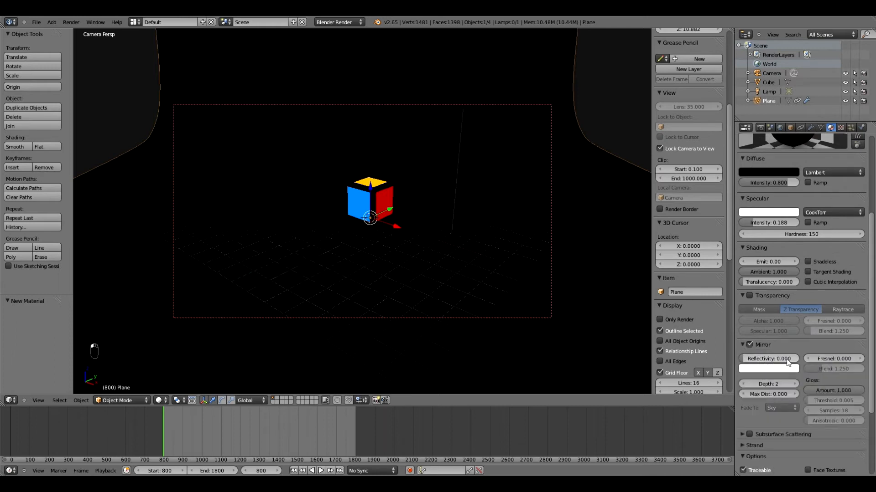
click(763, 358)
key(ctrl+a)
key(Return)
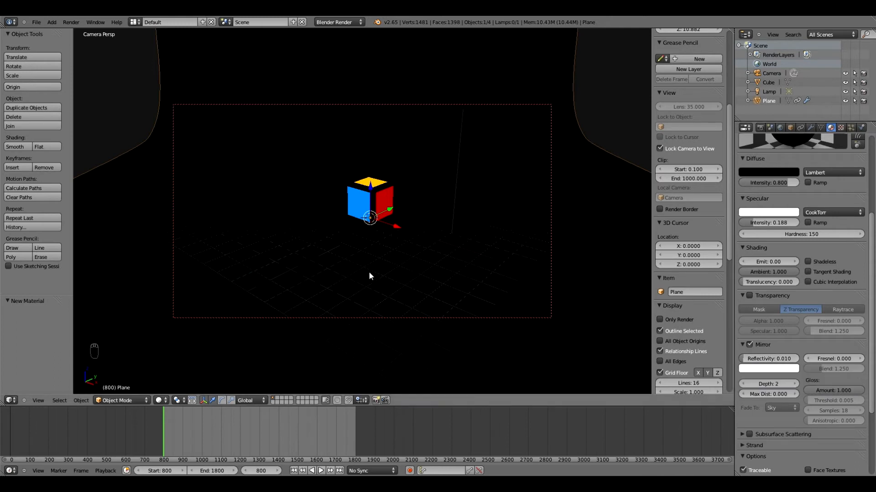
Test-render the floor reflection, raise the mirror reflectivity to 1.000 and render again to compare.
key(F12)
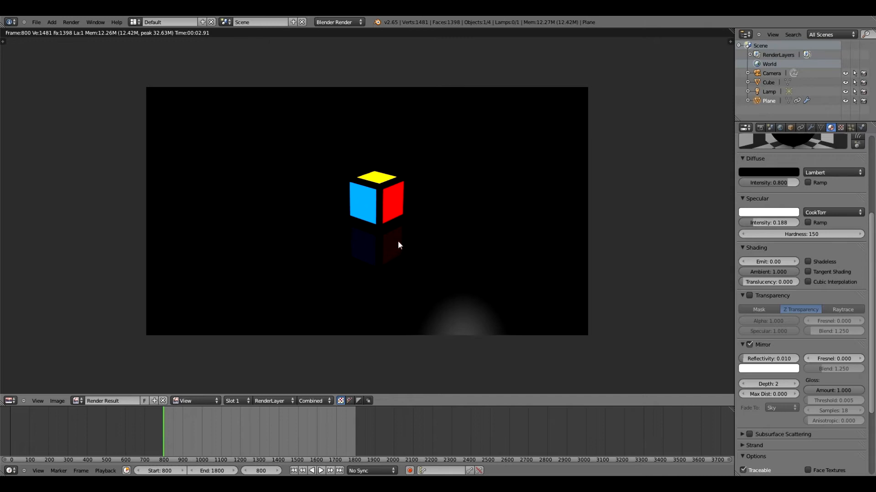
key(Escape)
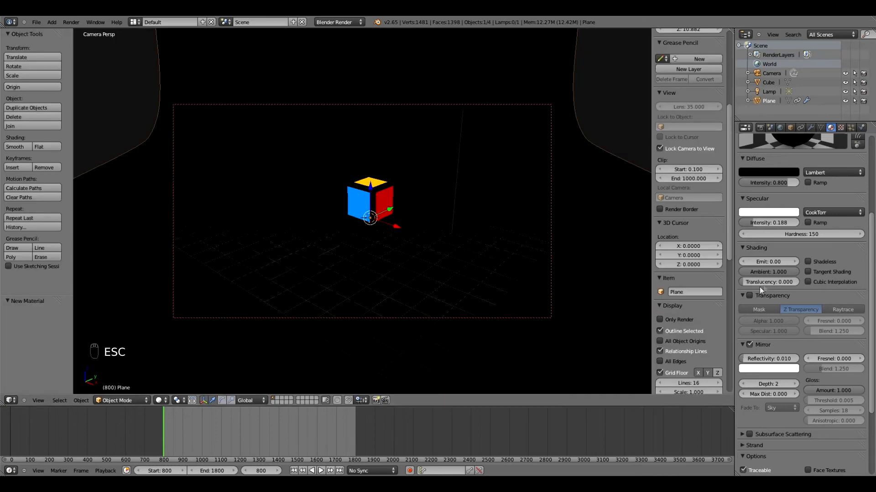
drag(752, 359, 843, 359)
key(F12)
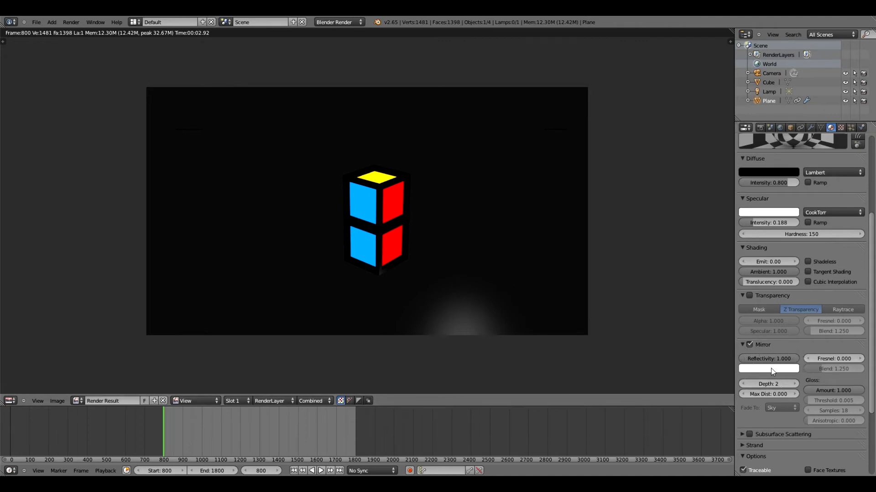
Set the mirror reflectivity of the Sol noir material to 0.0025.
drag(781, 358, 751, 368)
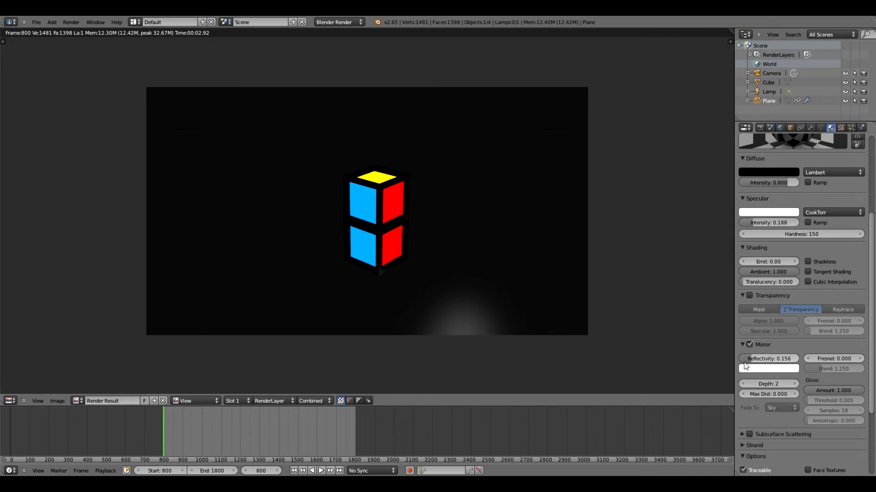
click(758, 358)
text(0.0025)
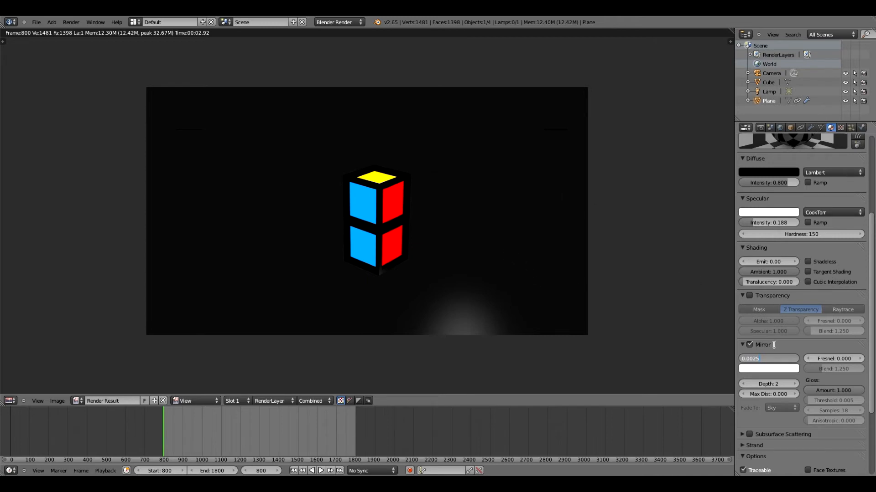
key(Return)
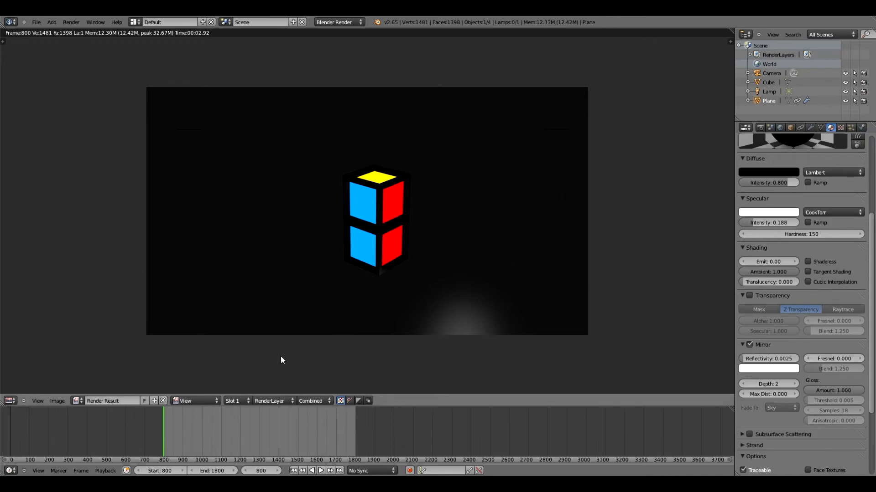
Render the shot into render Slot 2 to check the reflection and close the result.
click(233, 402)
click(238, 384)
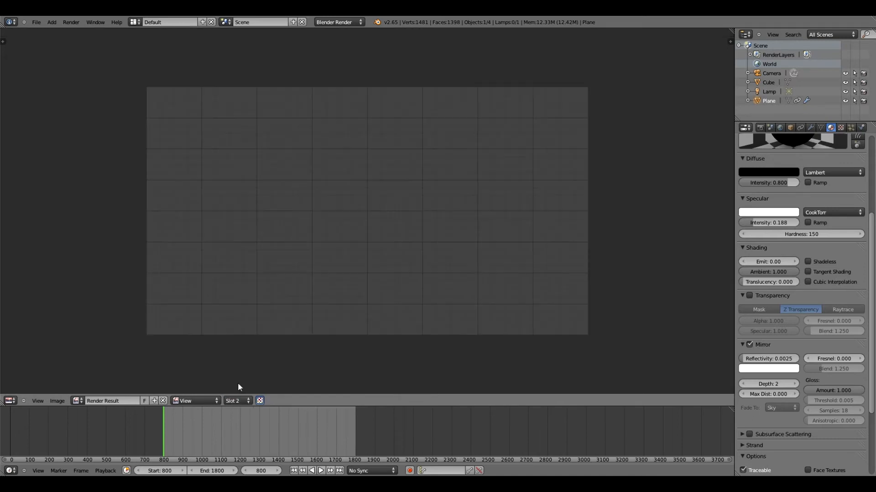
key(F12)
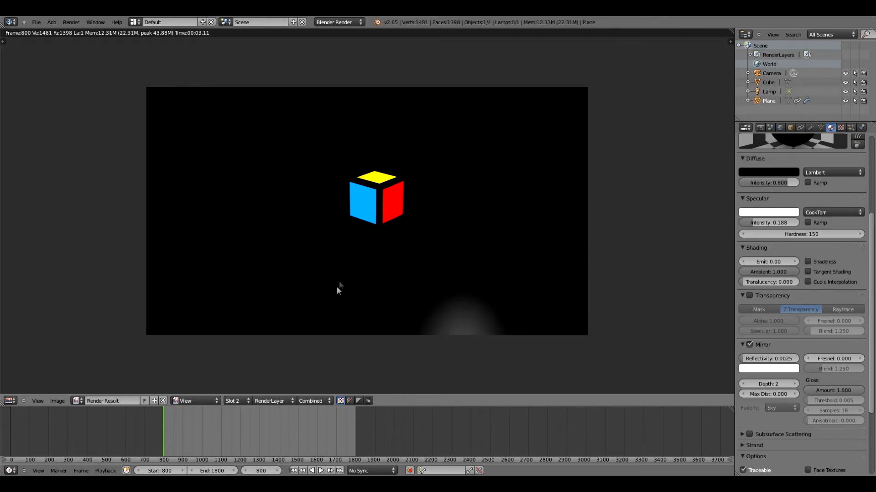
key(Escape)
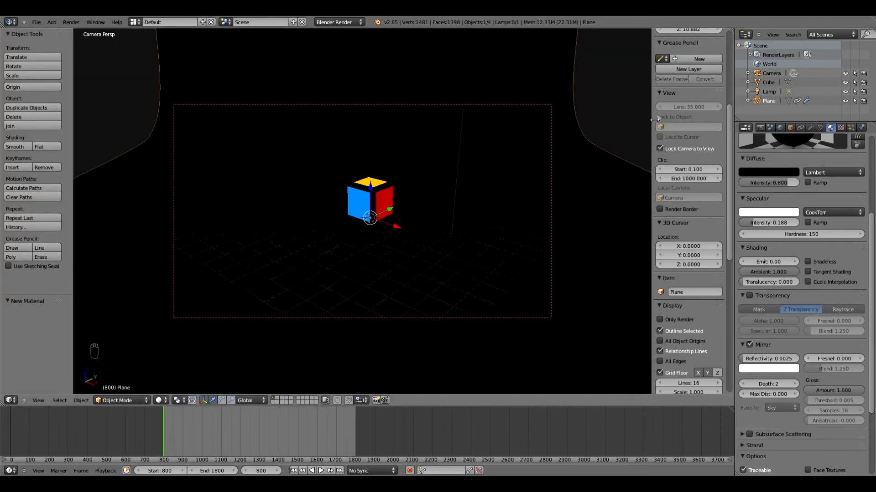
Turn off Lock Camera to View, leave the camera shot for an overview of the backdrop, and check the second layer.
click(679, 149)
middle_drag(496, 246, 429, 250)
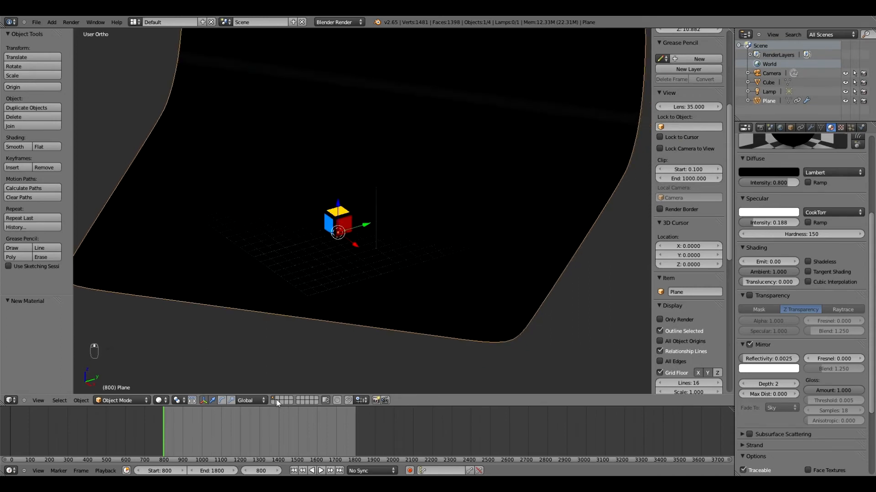
click(276, 398)
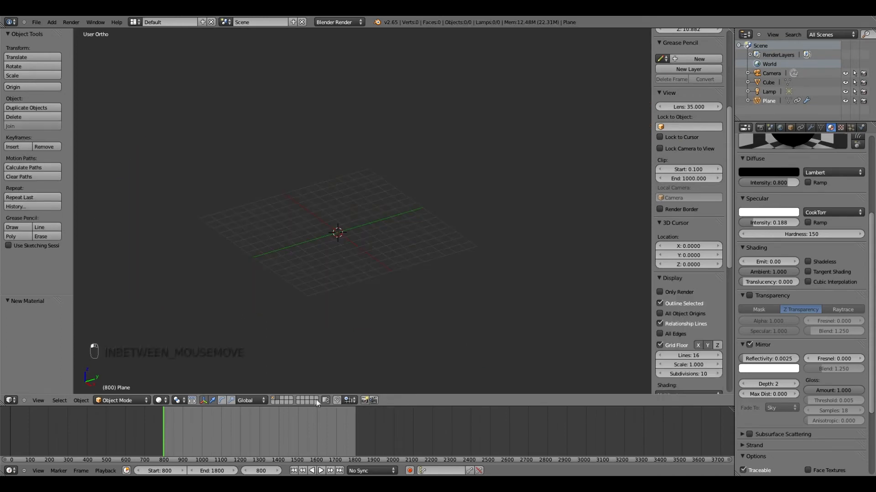
click(273, 398)
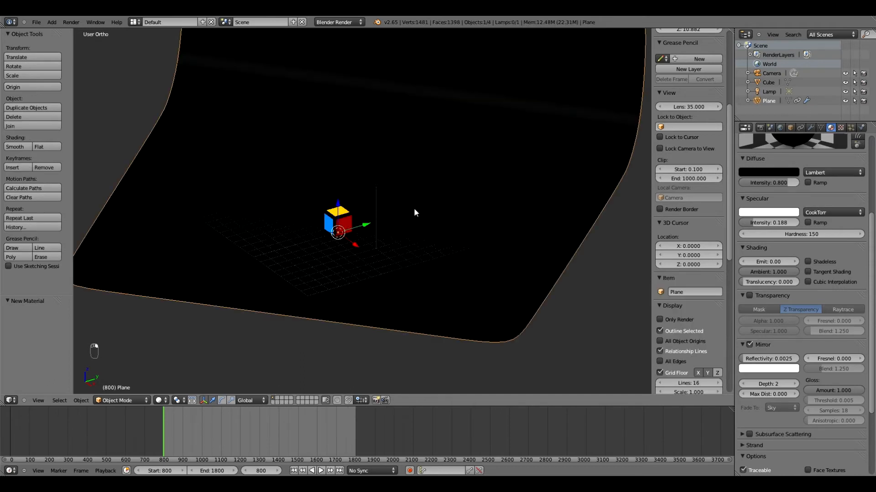
Move the backdrop plane to the second layer and show that layer together with the first.
key(m)
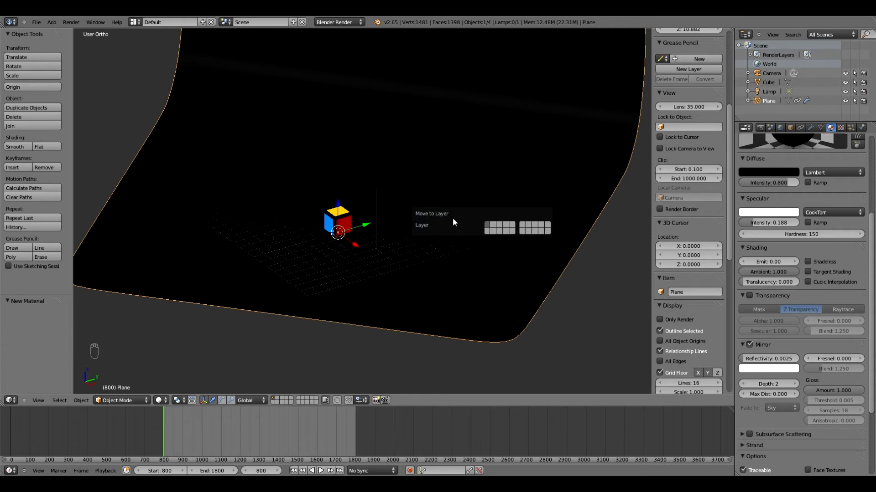
click(492, 226)
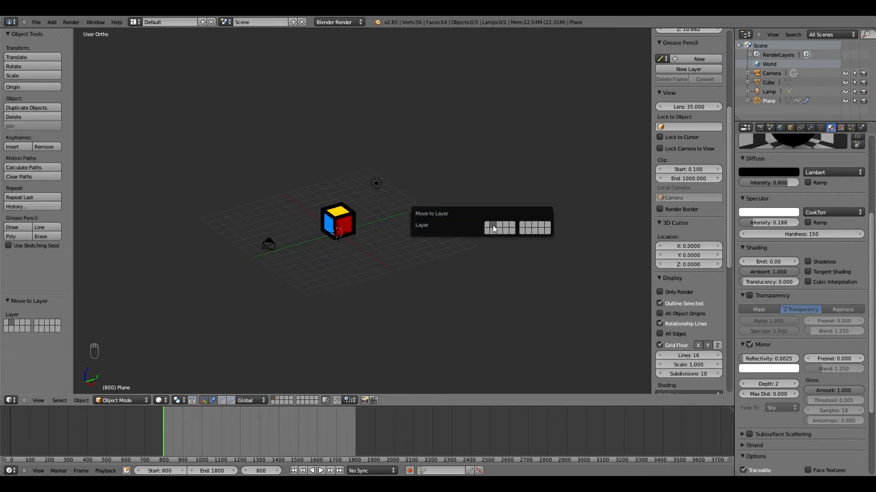
click(278, 399)
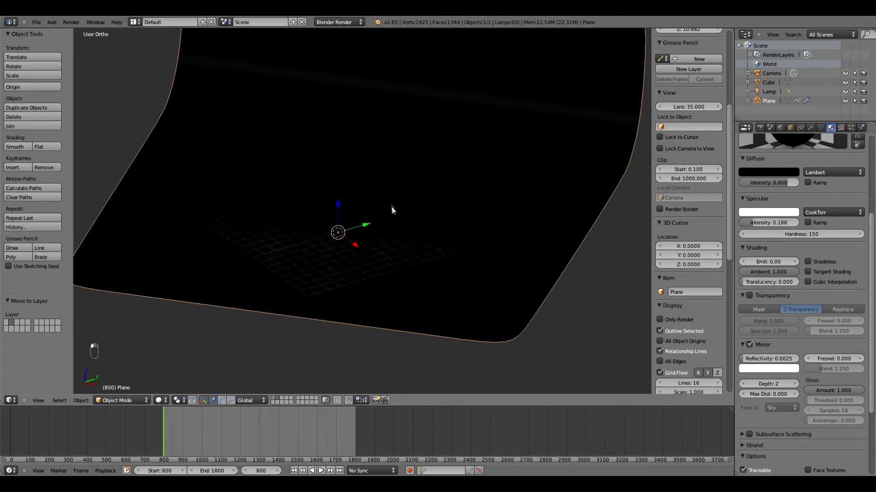
mouse_move(447, 247)
middle_down()
mouse_move(432, 171)
mouse_move(401, 215)
mouse_move(404, 249)
mouse_move(445, 250)
middle_up()
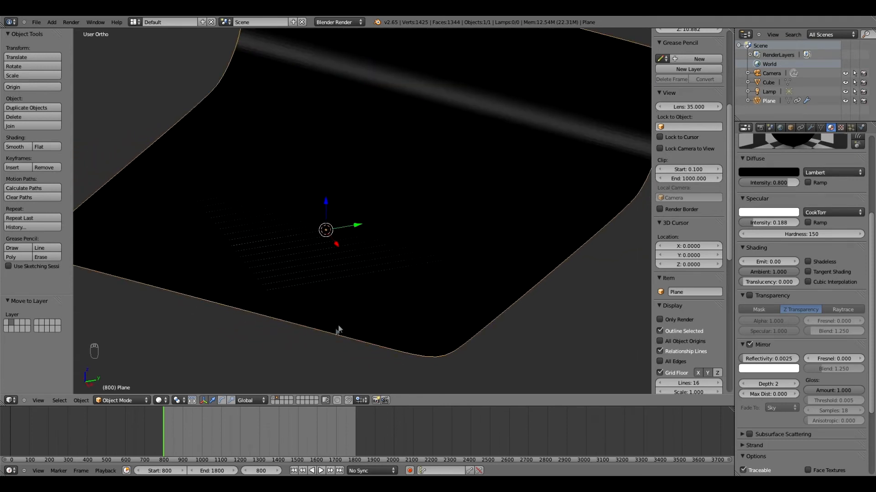
shift+click(273, 398)
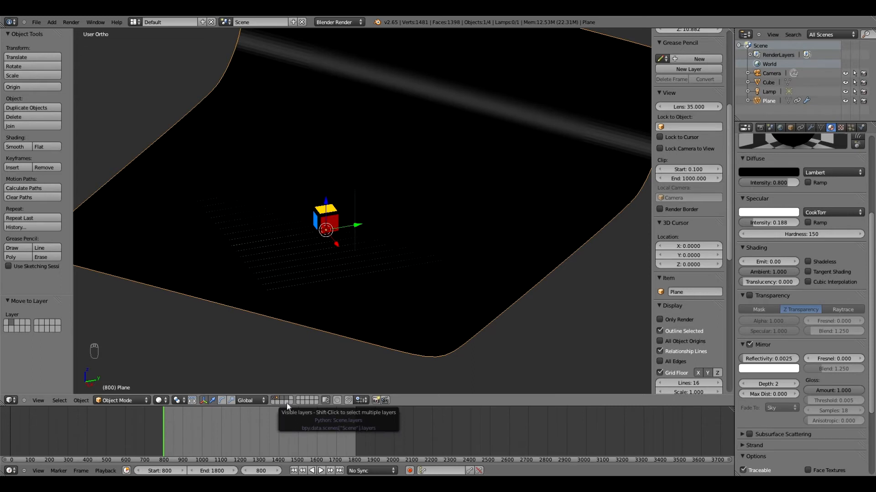
Show only the first layer and test-render the cube without the backdrop.
click(274, 400)
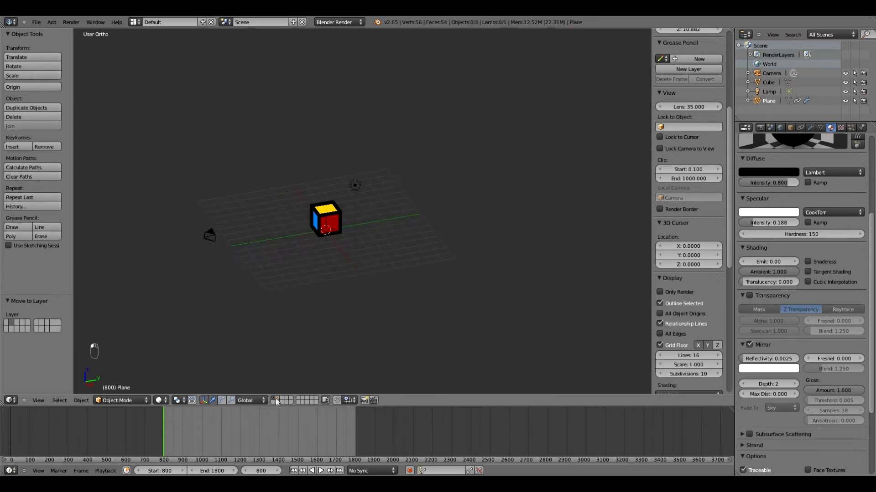
scroll(322, 207, up, 3)
scroll(310, 225, up, 1)
middle_drag(310, 225, 331, 230)
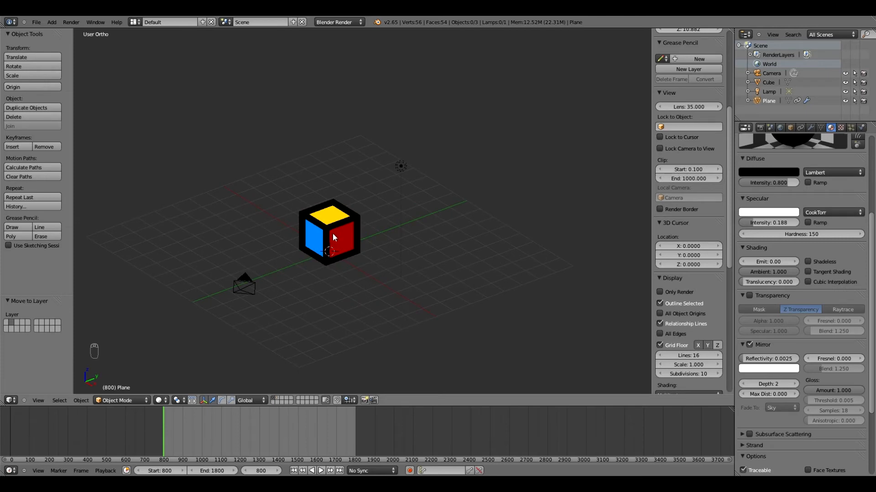
key(F12)
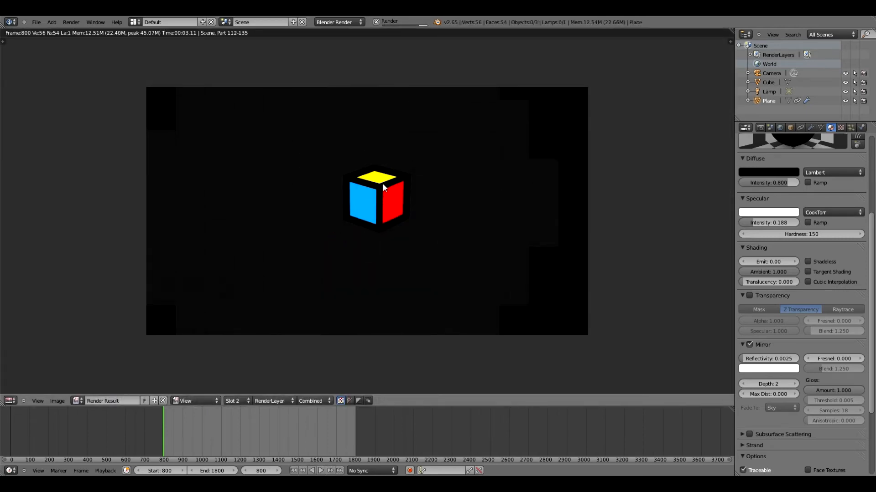
key(Escape)
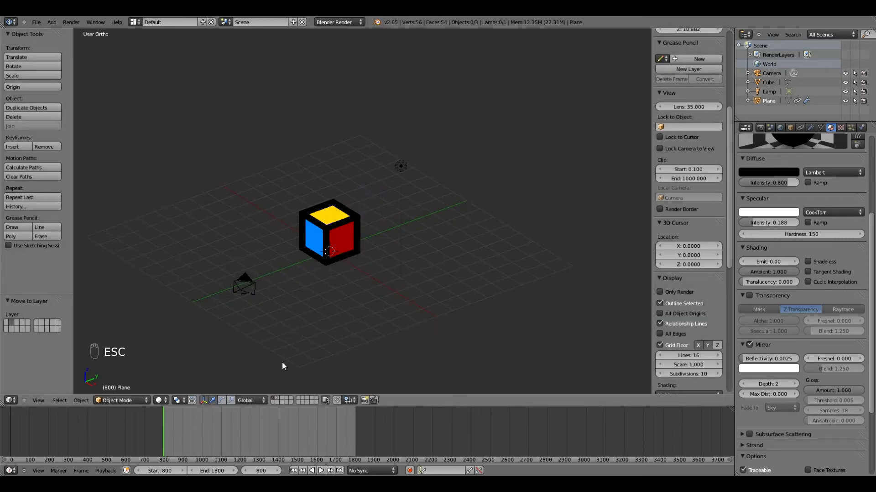
Show the second layer along with the first and render the cube with the backdrop.
click(277, 398)
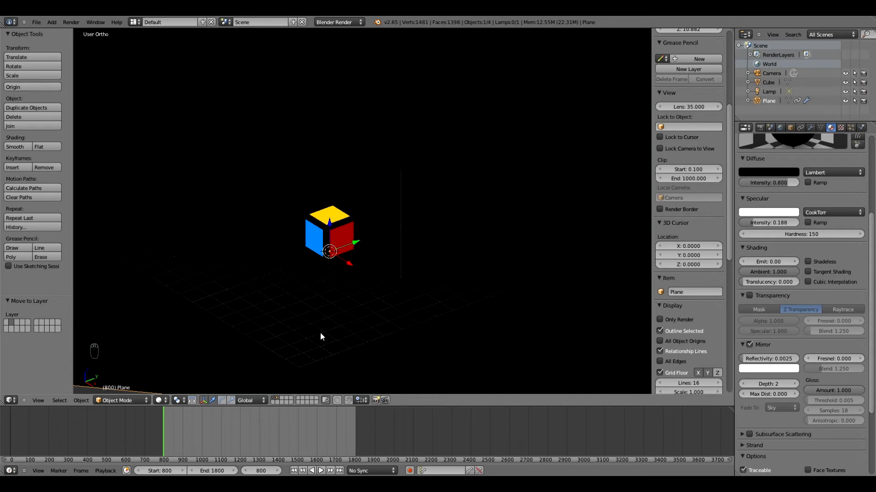
key(F12)
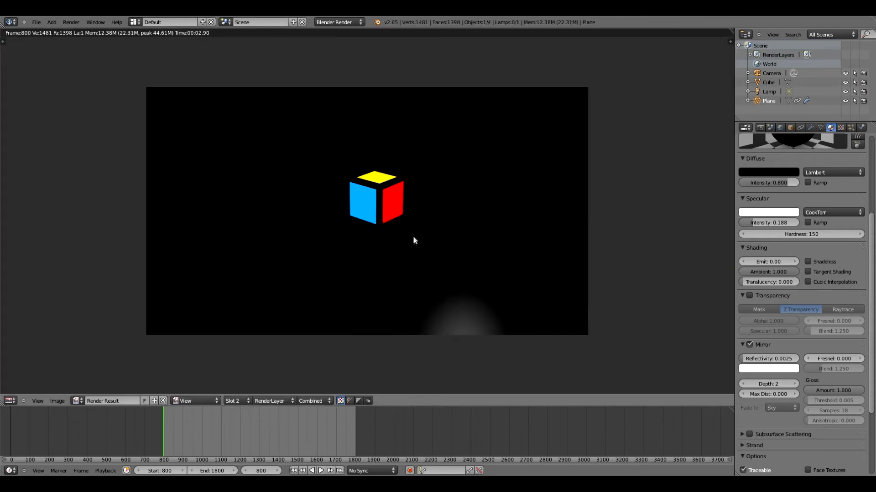
key(Escape)
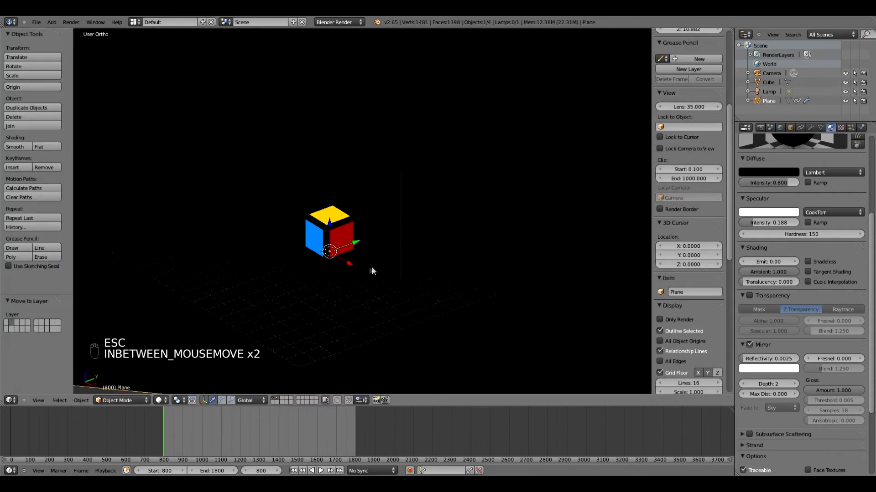
Move the backdrop plane back to the first layer, show that layer and render the shot.
click(278, 397)
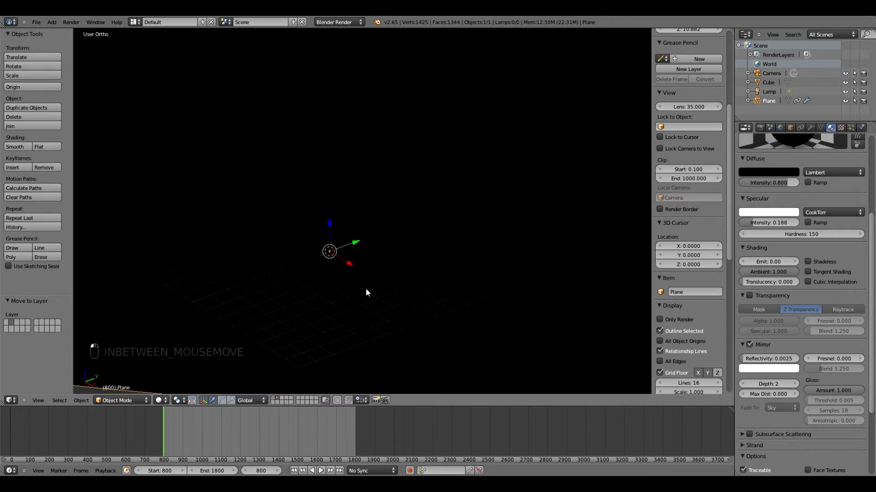
key(m)
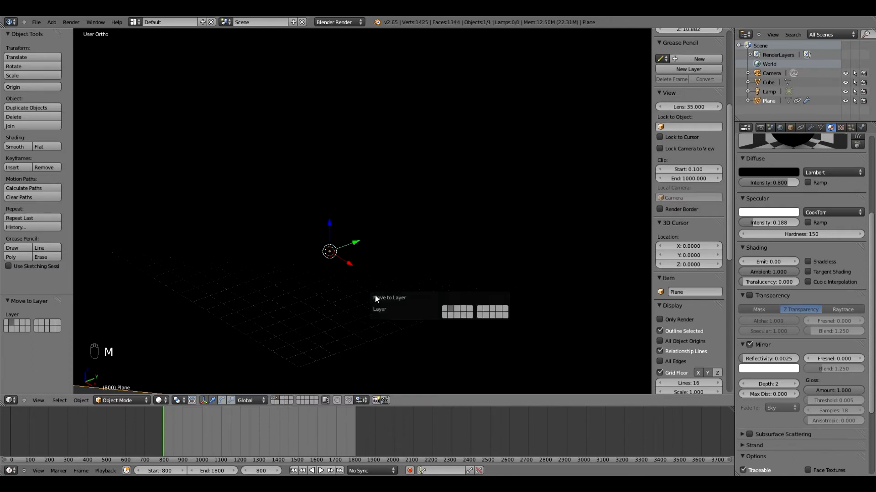
click(445, 309)
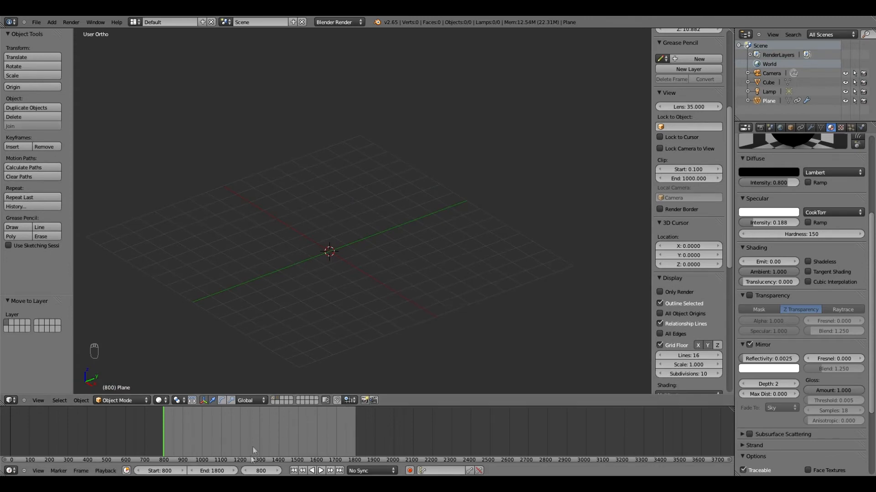
click(274, 400)
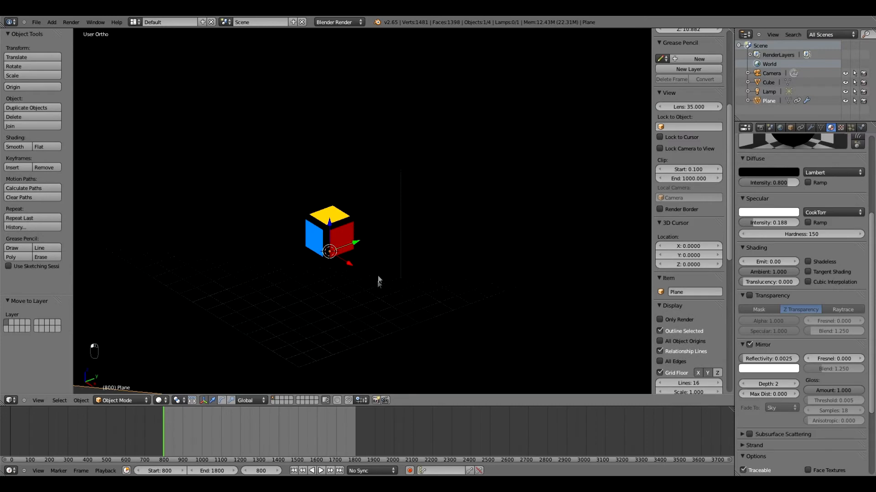
key(F12)
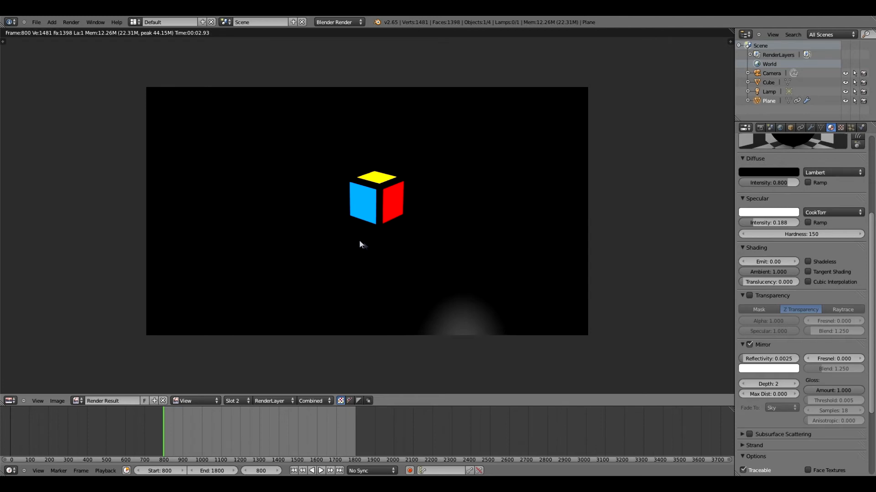
key(Escape)
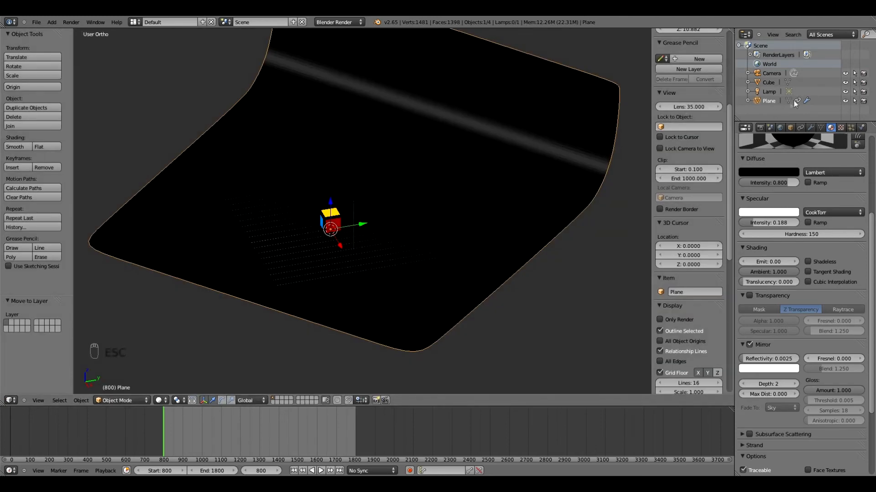
Exclude the cube from rendering and test-render the scene with the backdrop plane.
click(864, 83)
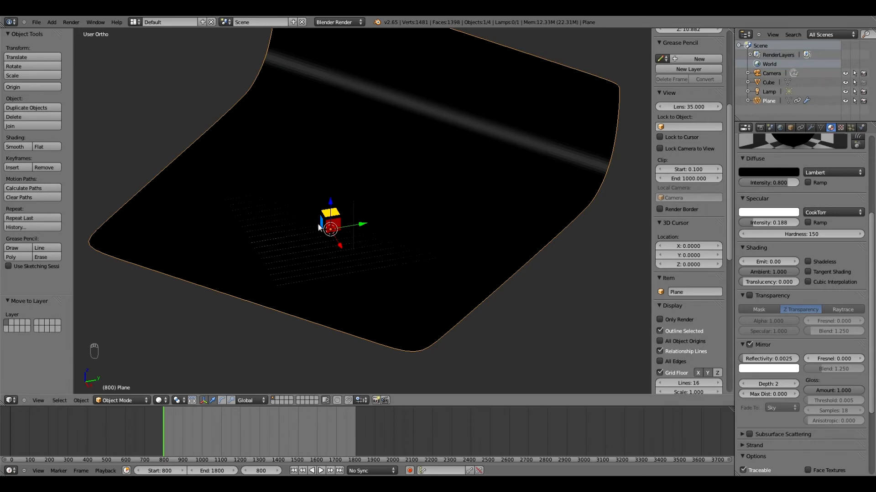
middle_drag(328, 220, 333, 219)
key(F12)
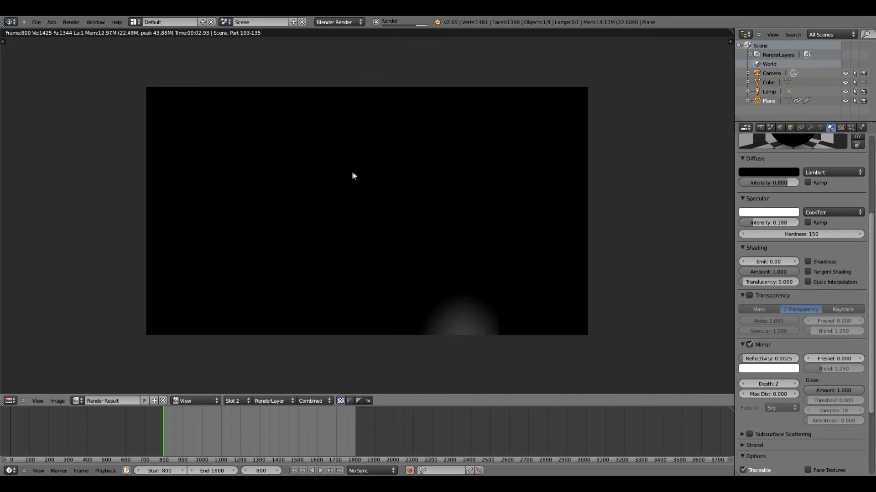
key(Escape)
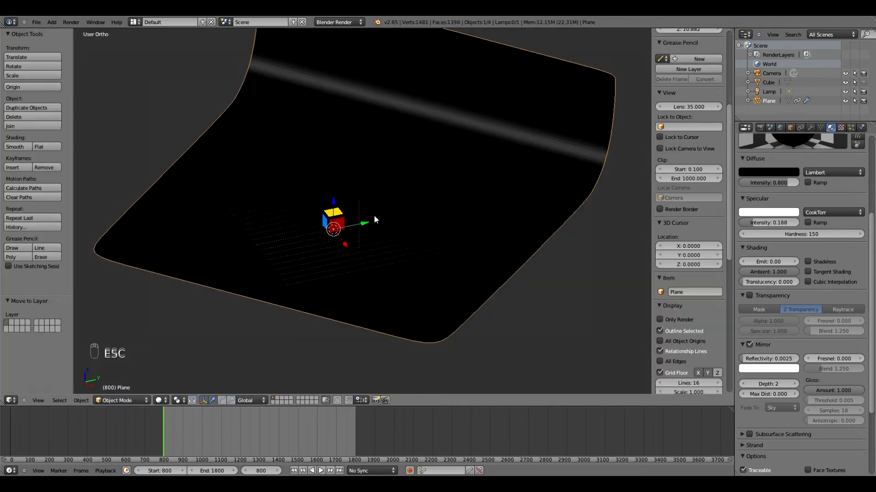
Hide the backdrop plane in the viewport only and test-render the scene.
click(845, 101)
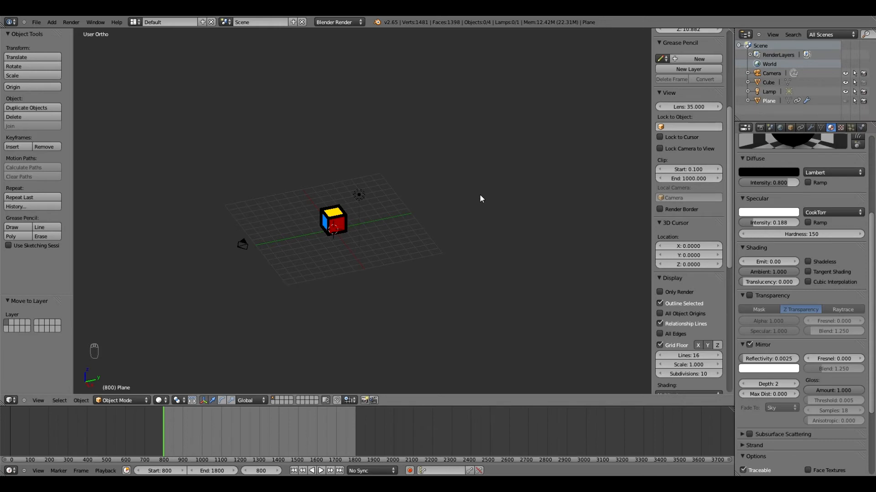
key(F12)
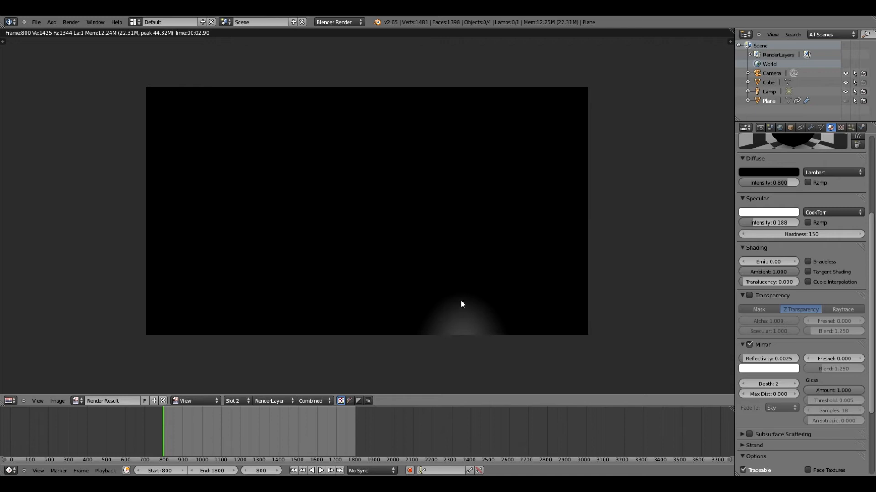
key(Escape)
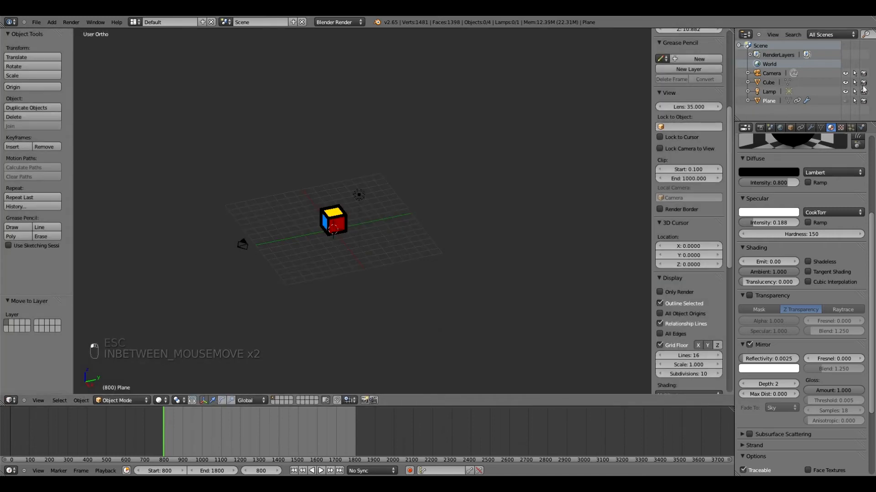
Make the cube renderable again, leave the backdrop plane hidden in the viewport and render the shot.
click(845, 101)
click(844, 100)
click(845, 101)
click(846, 102)
click(846, 101)
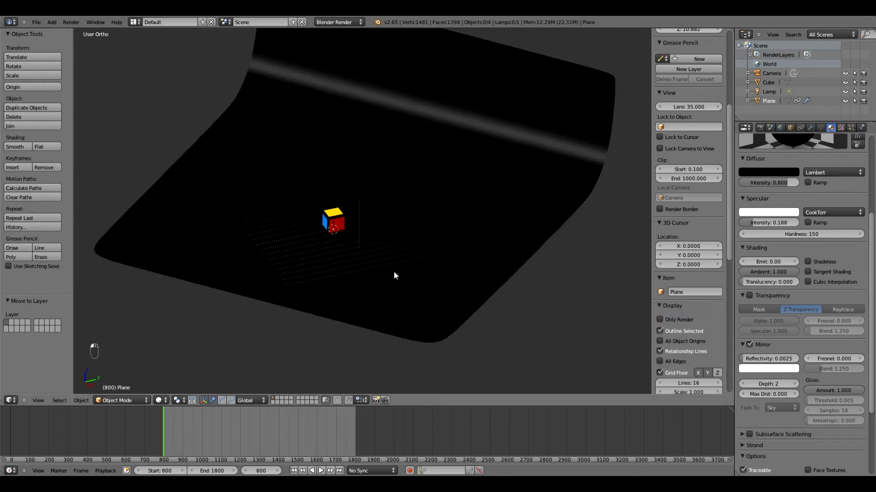
click(845, 101)
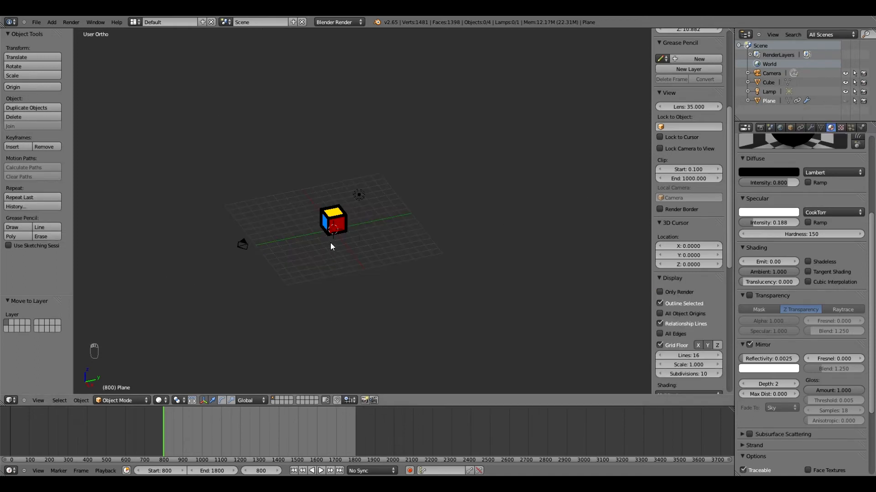
key(F12)
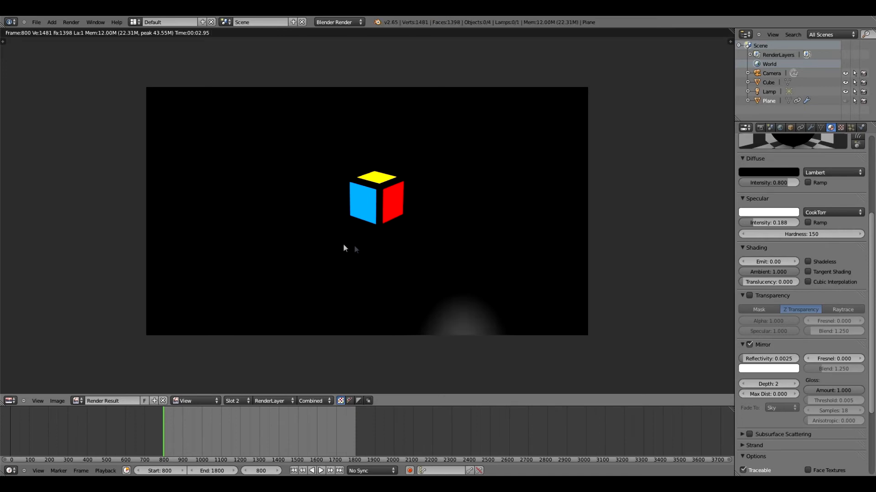
Save the scene over the existing file and render the shot again.
key(ctrl+s)
click(141, 179)
key(F12)
Turn off mirror reflections on the backdrop plane's material and leave the render view.
click(750, 344)
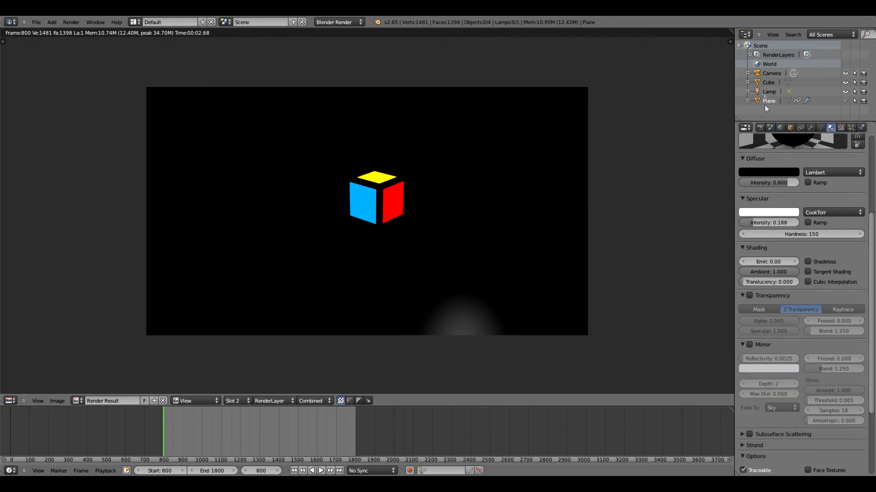
click(743, 345)
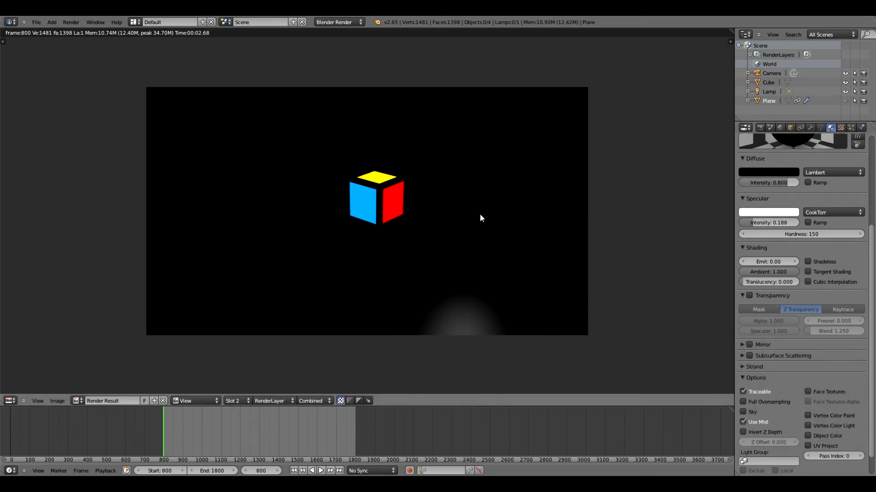
key(Escape)
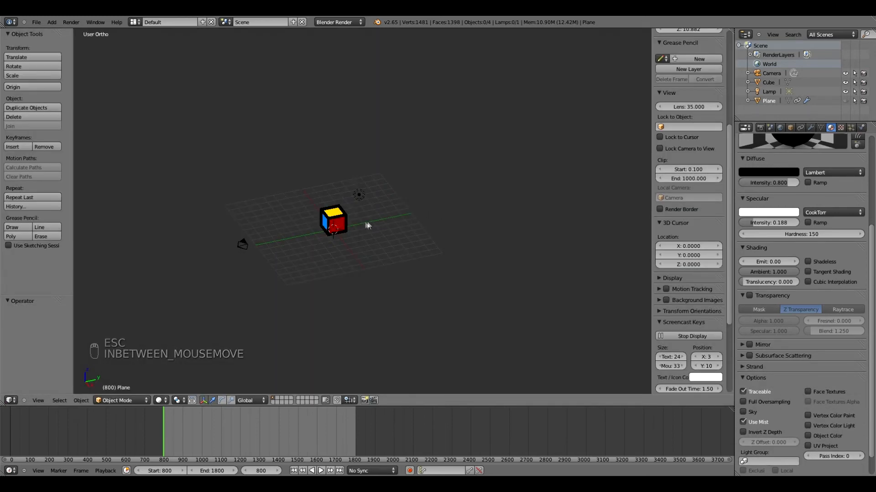
Enable Indirect Lighting for the world with the Approximate gather method and test-render the shot.
shift+middle_drag(367, 219, 431, 201)
click(780, 128)
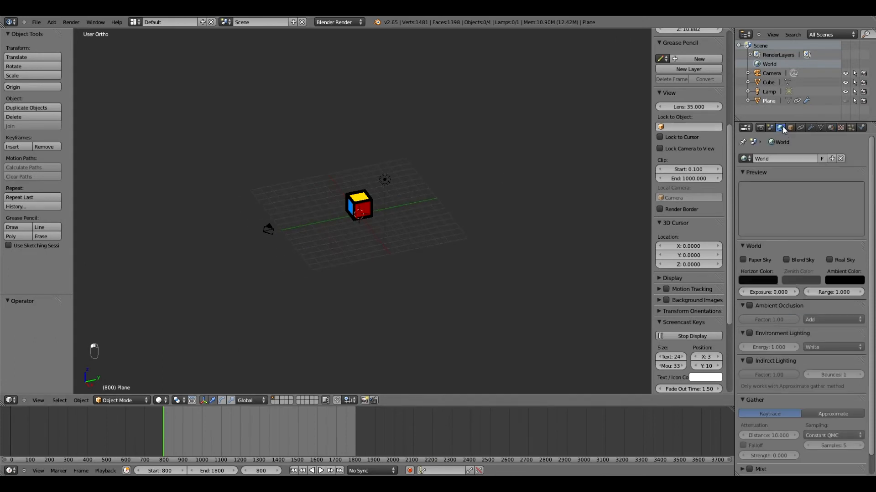
scroll(786, 249, down, 1)
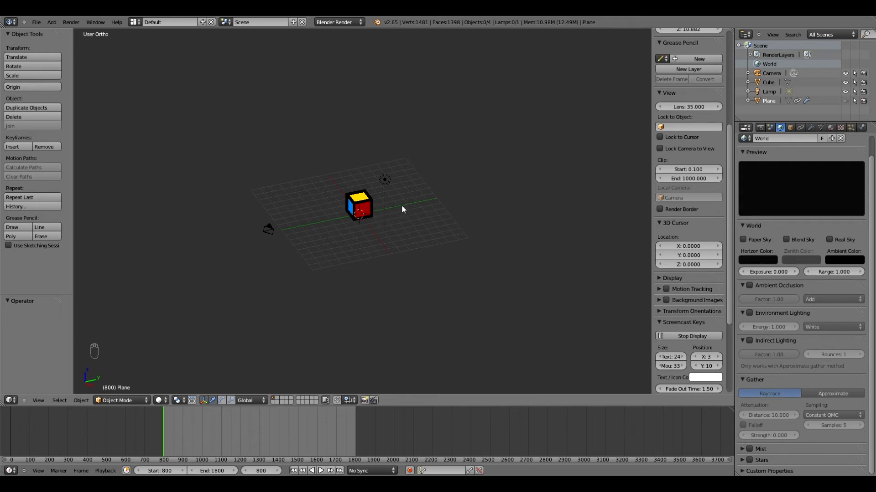
click(750, 340)
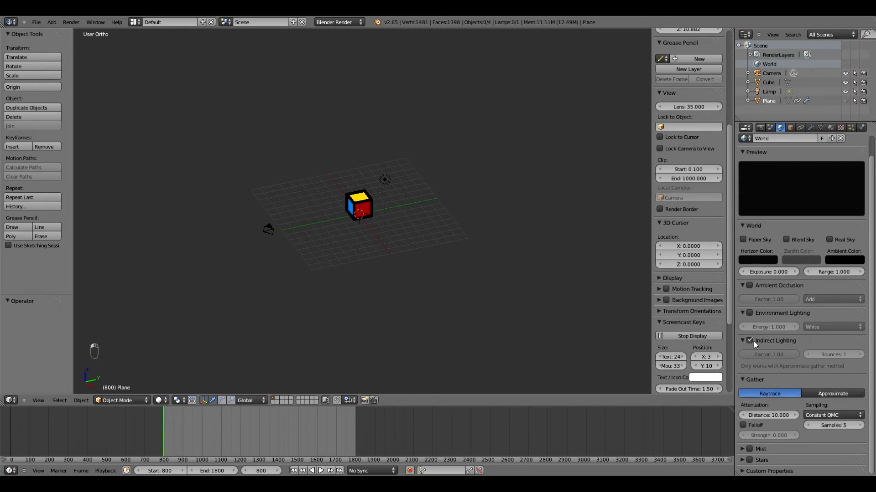
click(829, 394)
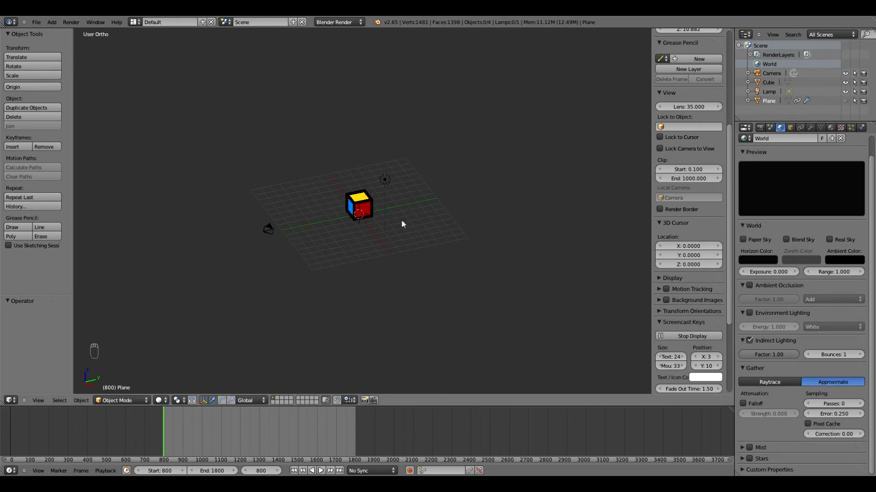
key(F12)
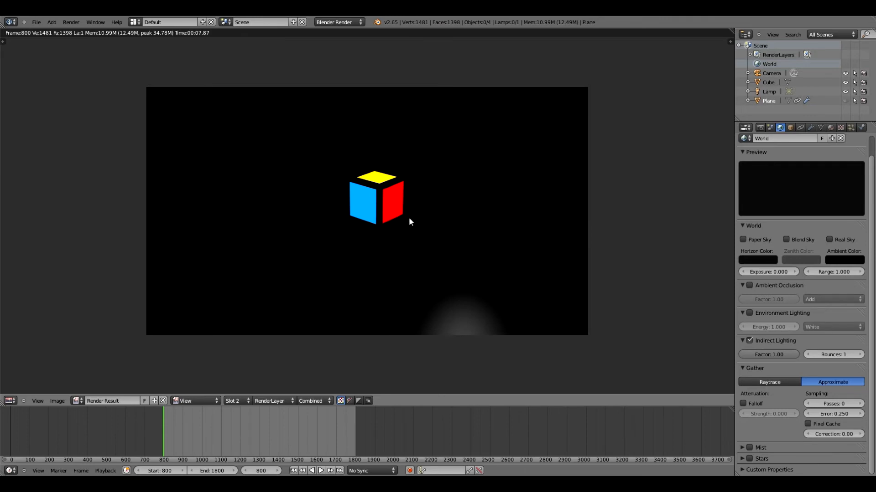
key(Escape)
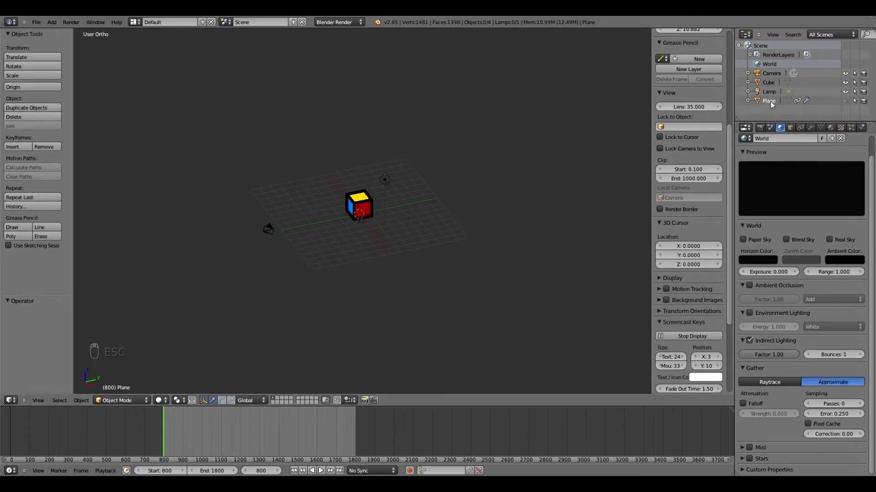
Set the plane material's diffuse colour to 0.005 for R, G and B and render the shot.
click(831, 127)
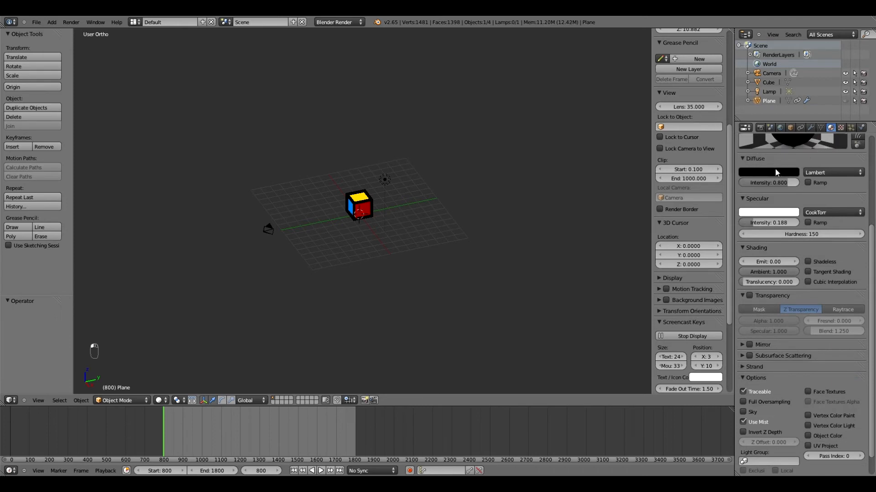
scroll(775, 175, up, 2)
click(770, 204)
click(753, 177)
key(BackSpace)
key(BackSpace)
text(5)
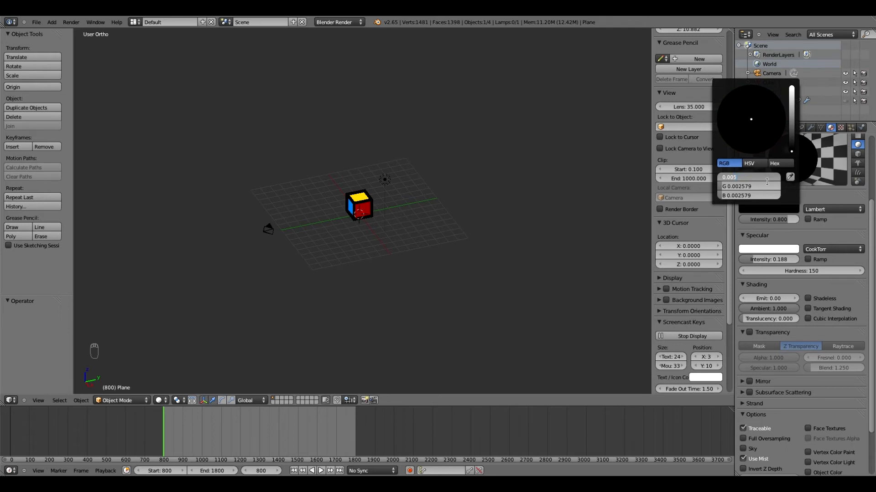
key(Return)
click(755, 186)
key(BackSpace)
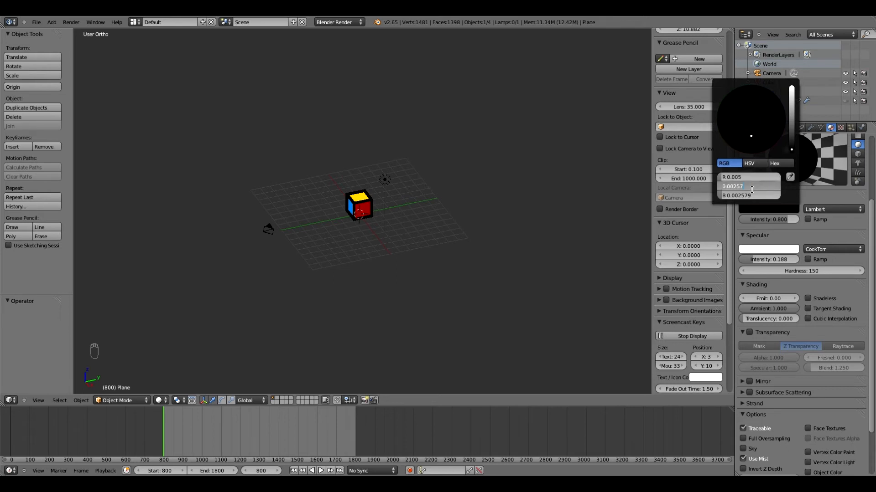
text(5)
key(Return)
click(755, 195)
key(BackSpace)
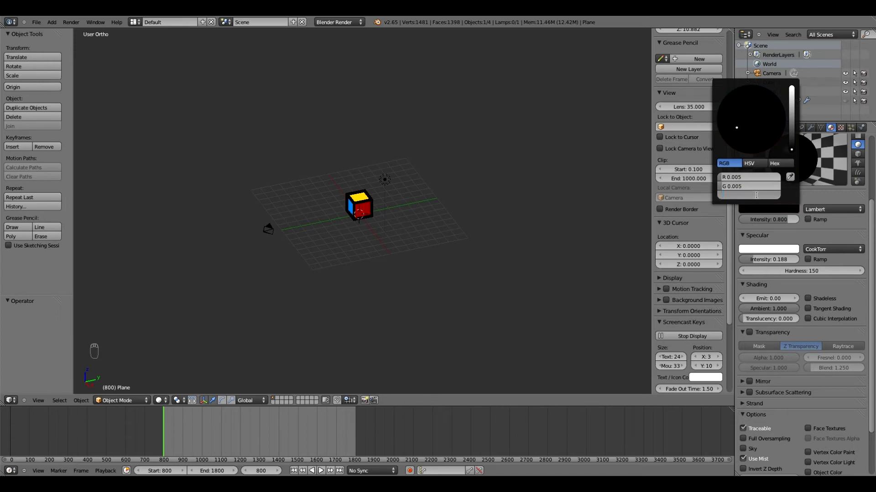
text(0.005)
key(Return)
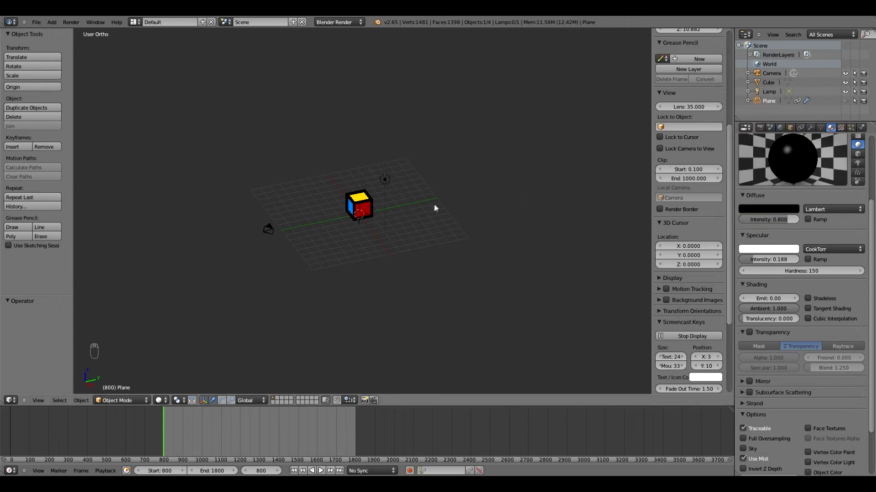
key(F12)
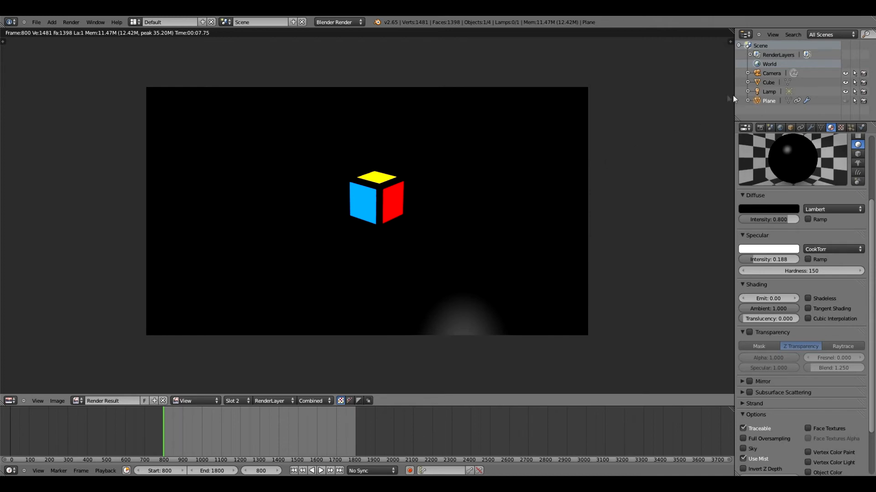
Set the emission of the cube's Rouge material to 4.
click(766, 82)
scroll(798, 173, up, 4)
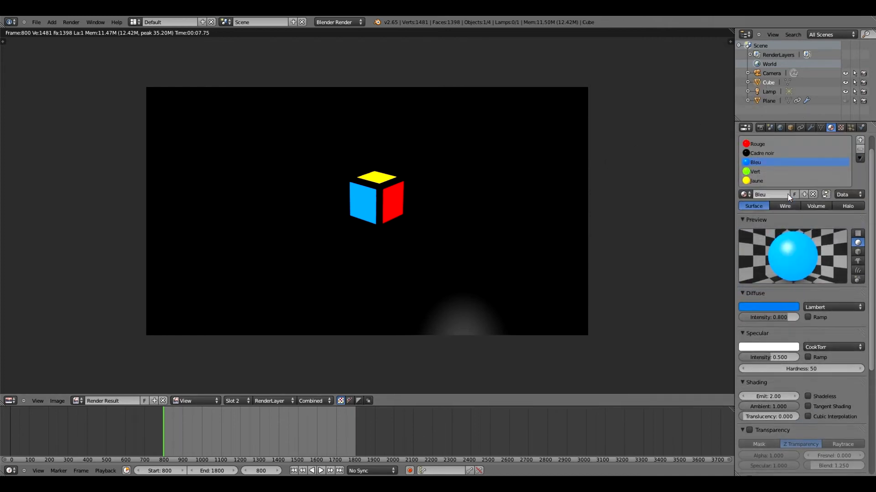
scroll(789, 197, up, 1)
click(762, 161)
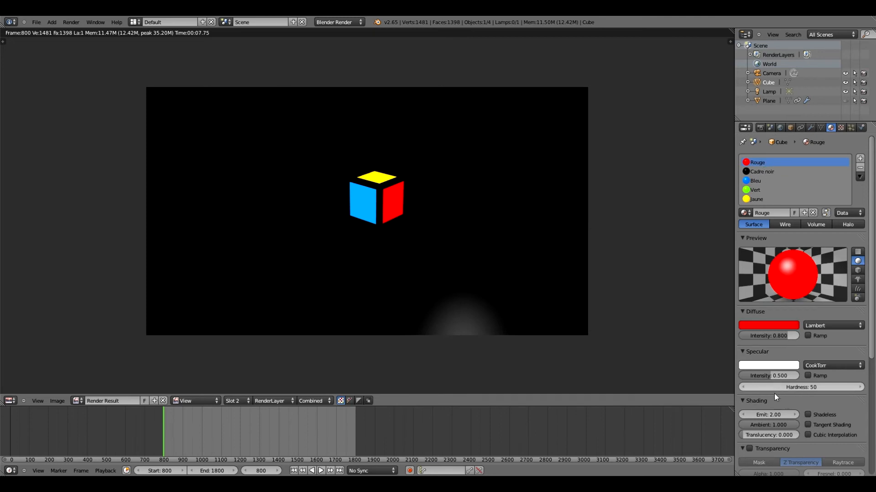
click(765, 414)
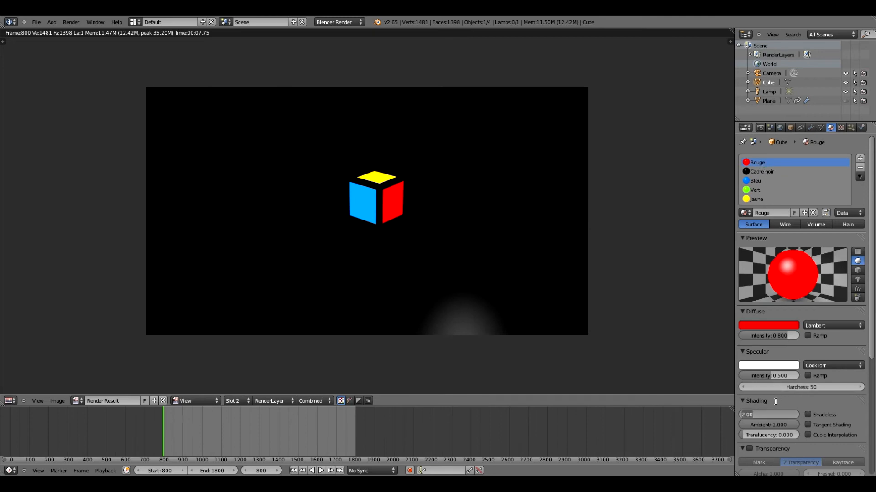
text(4)
key(Return)
Set the emission of the cube's Bleu material to 4.
click(768, 181)
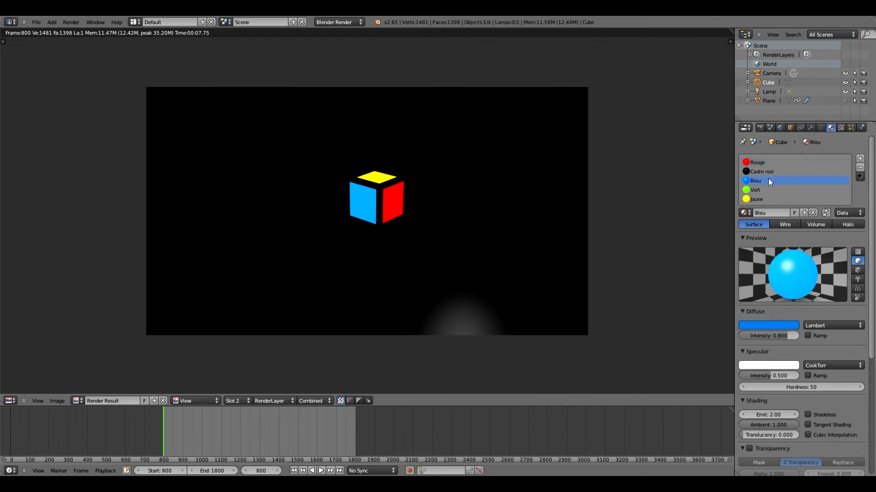
click(768, 414)
text(4)
key(Return)
Set the emission of the cube's Vert and Jaune materials to 4.
click(762, 189)
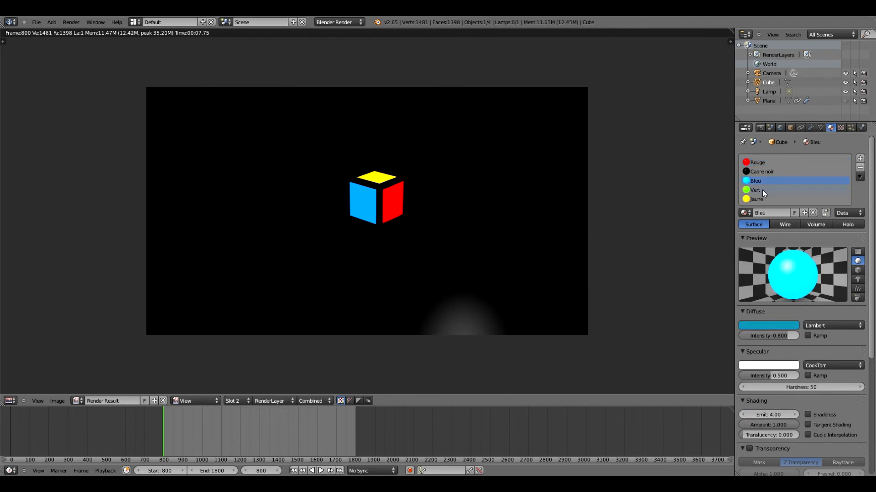
click(769, 415)
key(Return)
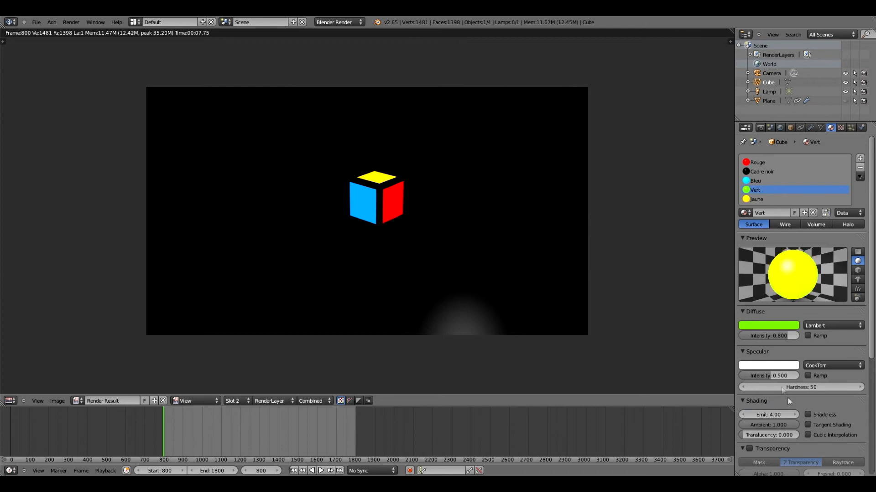
click(759, 199)
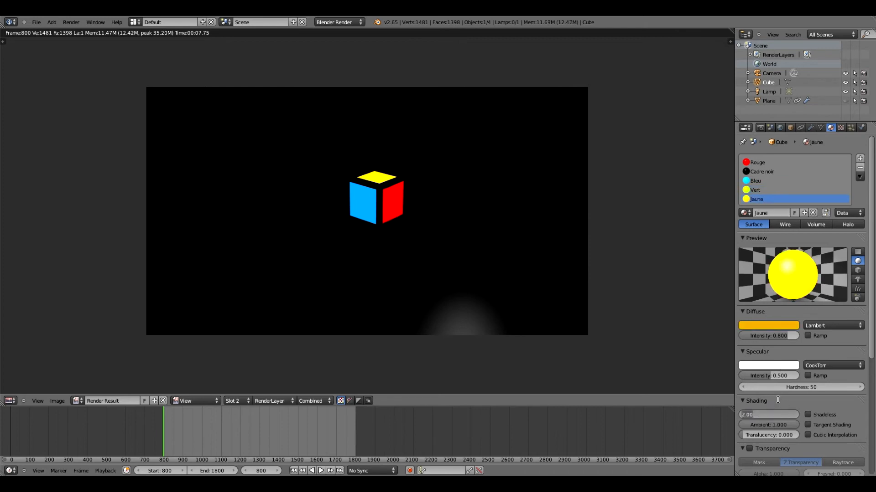
text(4)
key(Return)
Raise the world's Indirect Lighting bounces to 3.
click(780, 128)
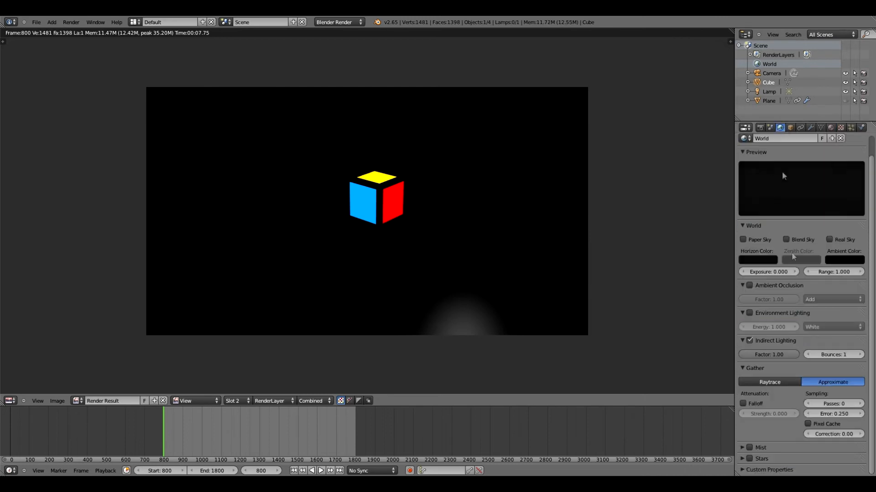
click(860, 354)
click(860, 354)
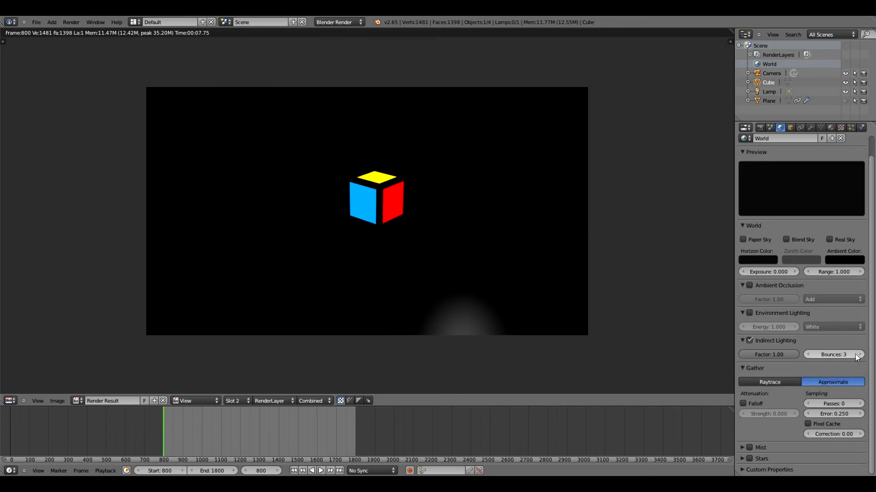
Switch the render result to Slot 3 and render the shot into it.
click(243, 401)
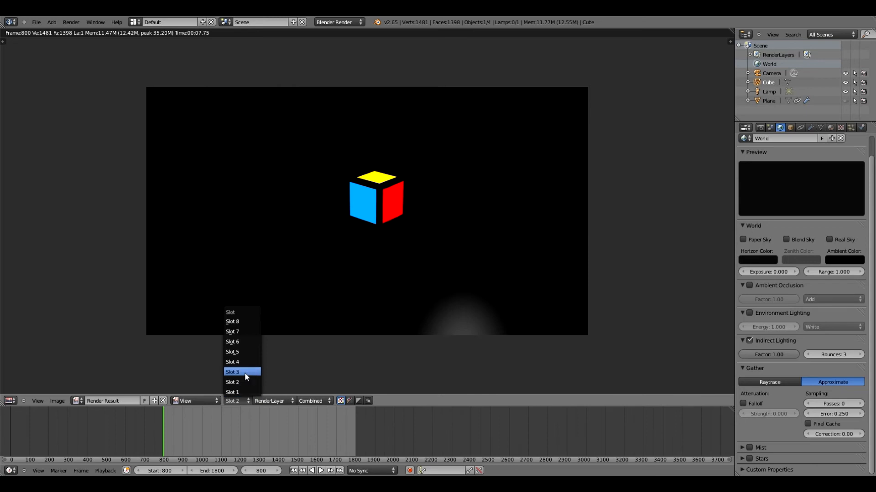
click(244, 373)
key(F12)
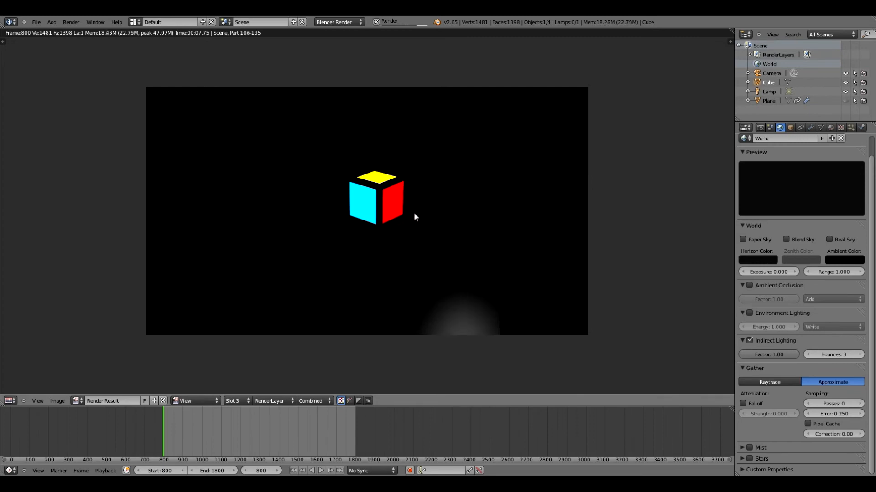
Compare the renders stored in Slot 2 and Slot 3.
click(236, 401)
click(244, 383)
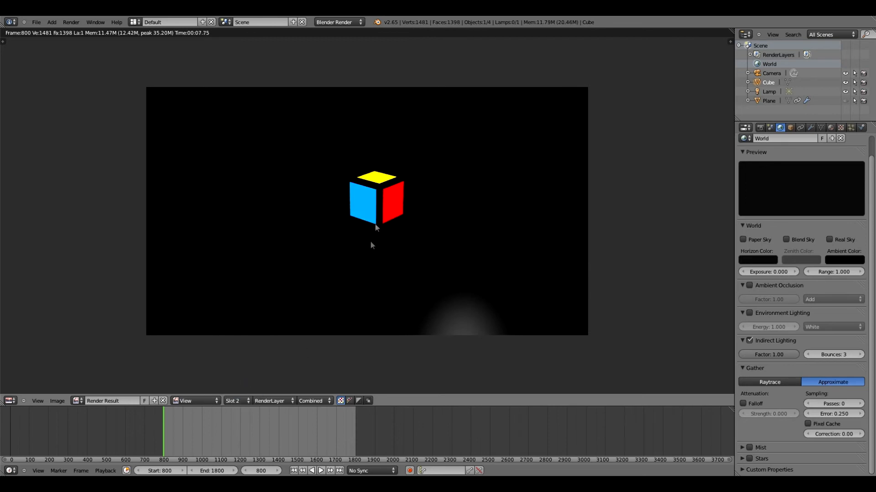
click(236, 401)
click(242, 375)
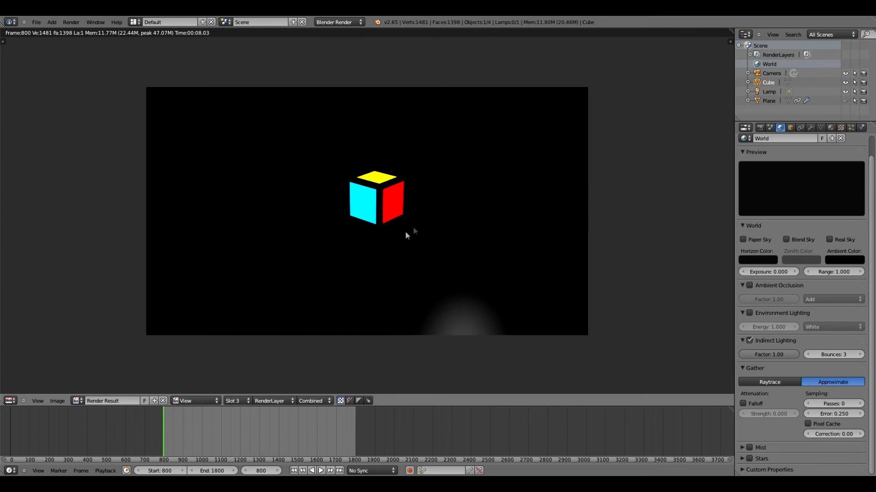
Raise the cube about 0.36 units along the Z axis and render the shot again.
key(Escape)
scroll(383, 220, up, 7)
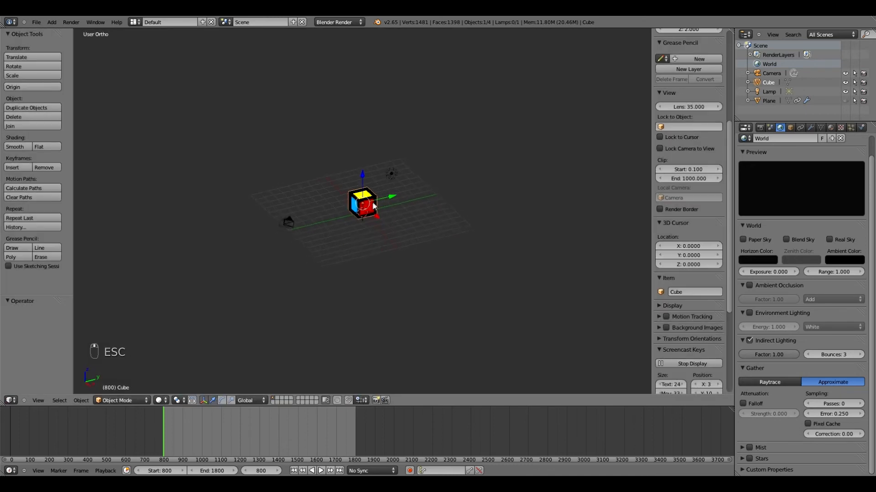
mouse_move(373, 187)
shift+middle_down()
mouse_move(370, 215)
mouse_move(383, 187)
shift+middle_up()
scroll(371, 216, up, 2)
drag(369, 160, 370, 144)
middle_drag(370, 146, 391, 169)
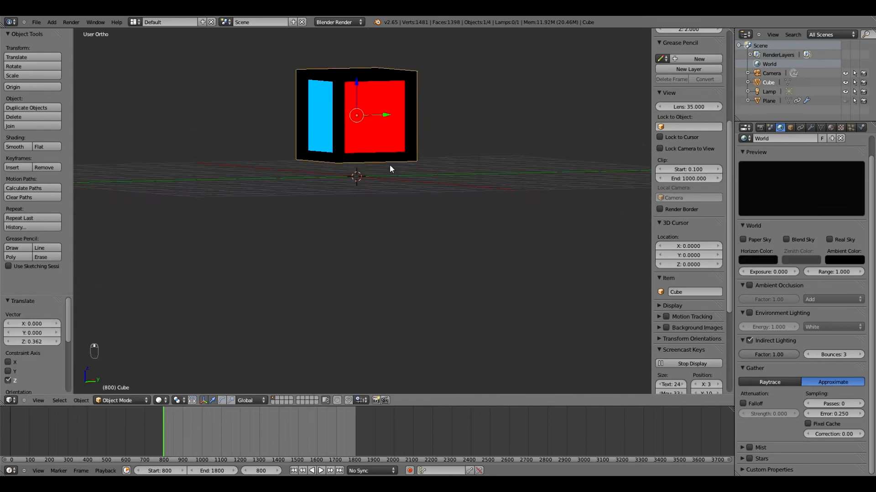
mouse_move(357, 163)
middle_down()
mouse_move(359, 149)
mouse_move(360, 176)
middle_up()
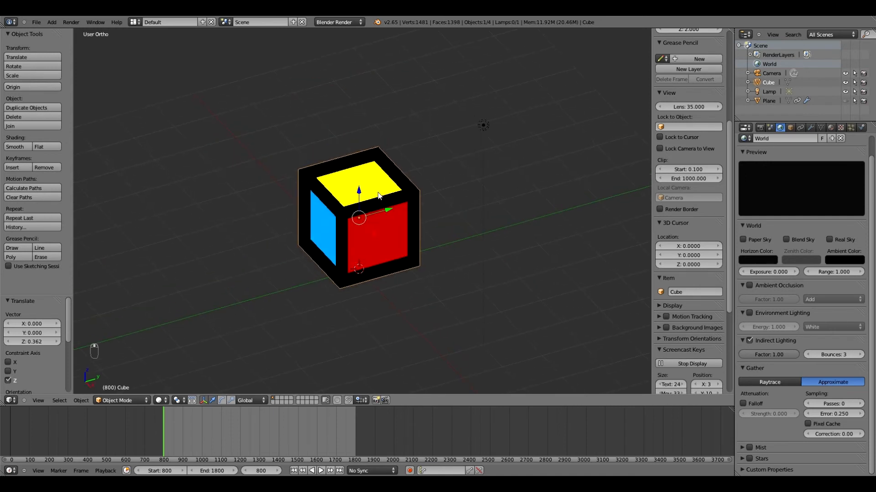
key(F12)
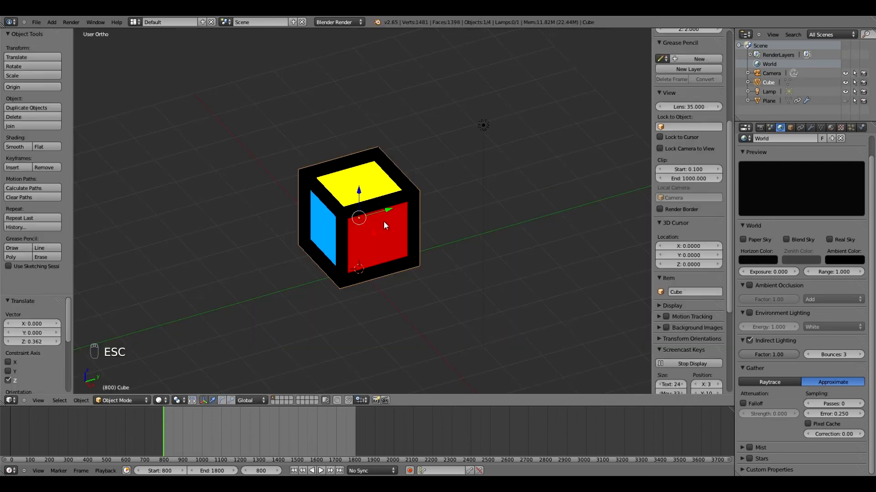
key(Escape)
middle_drag(385, 192, 381, 226)
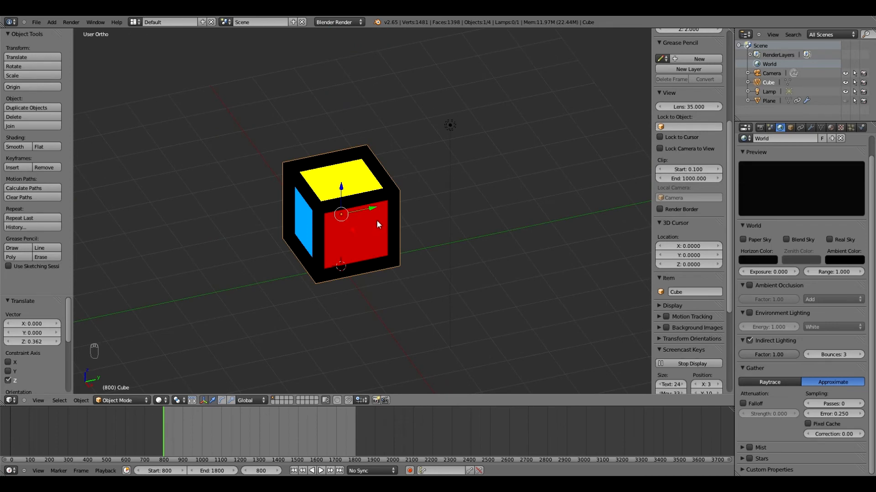
key(F12)
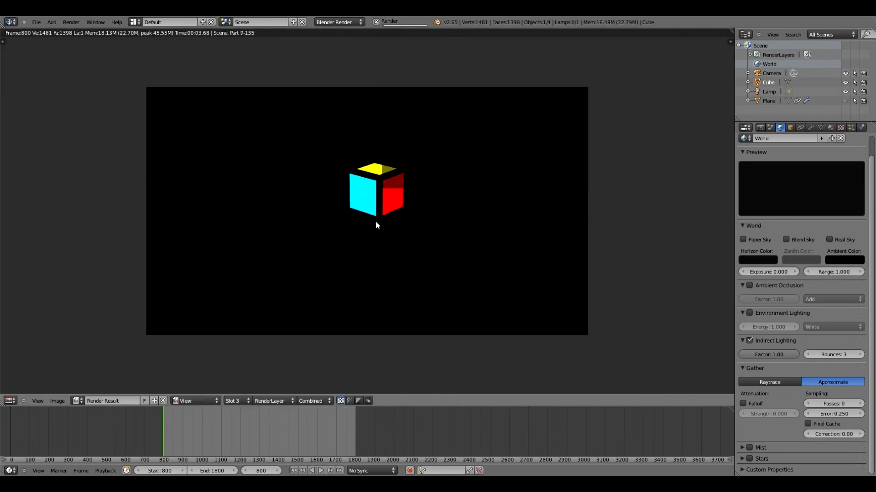
Switch the render result to Slot 4 and render the shot with the world's Indirect Lighting turned off.
click(233, 401)
click(244, 362)
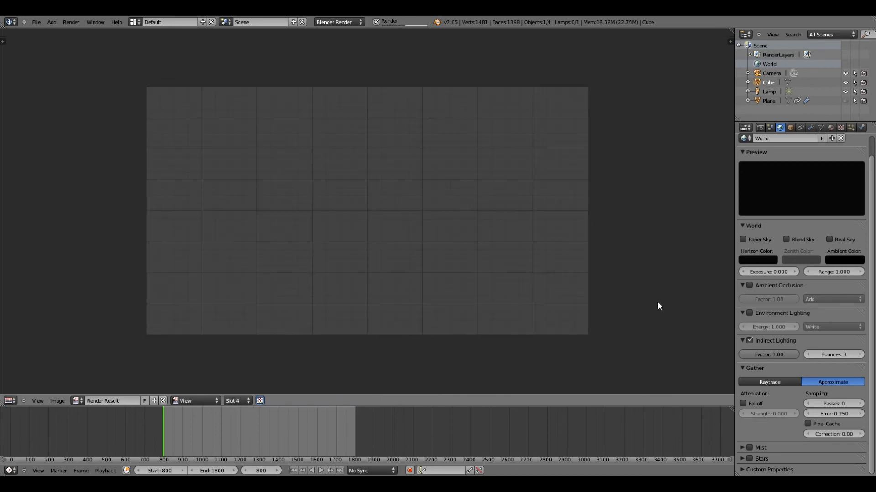
click(749, 340)
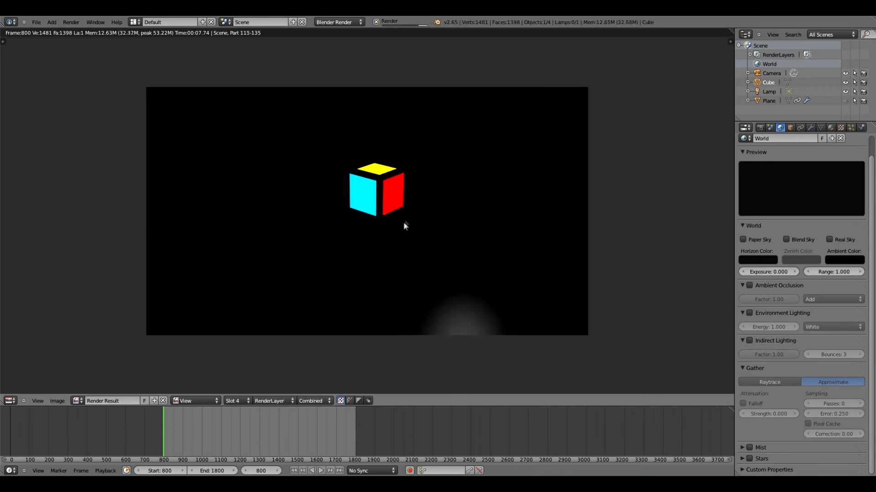
Compare the result with the render in Slot 3 and turn the world's Indirect Lighting back on.
click(240, 401)
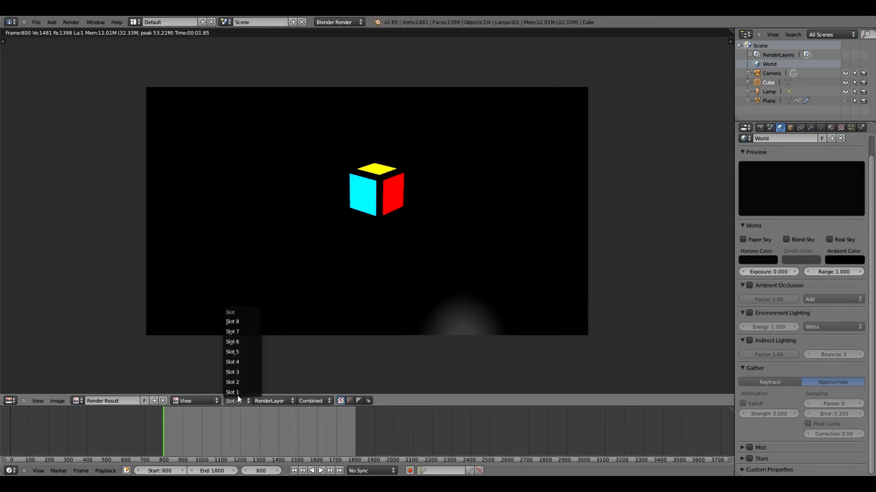
click(243, 372)
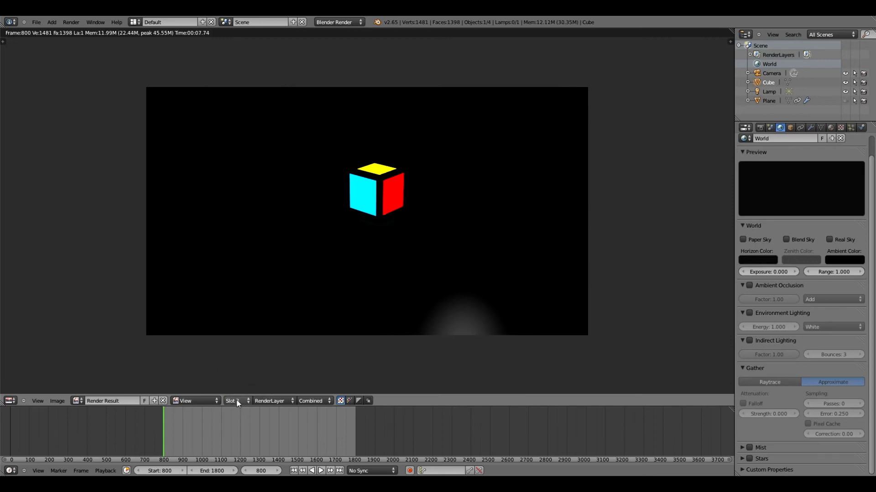
click(749, 341)
Lower the cube about 0.27 units along the Z axis and render the shot into Slot 3.
key(Escape)
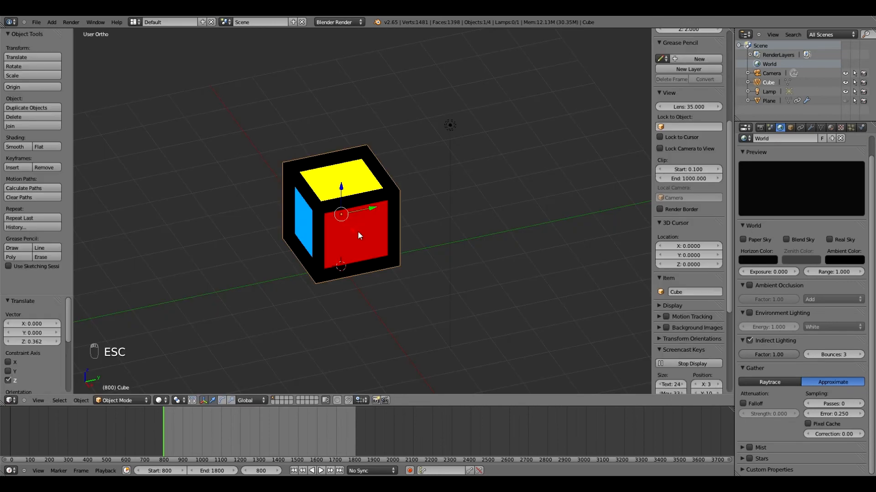
middle_drag(344, 172, 331, 183)
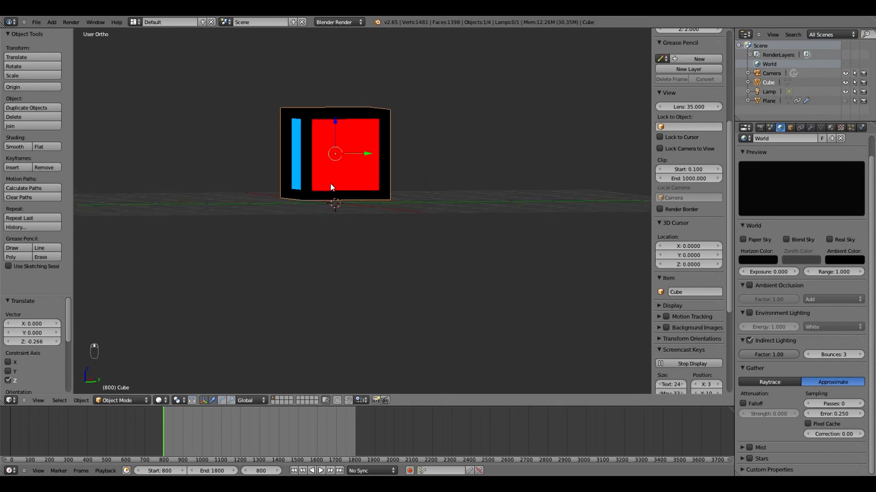
key(F12)
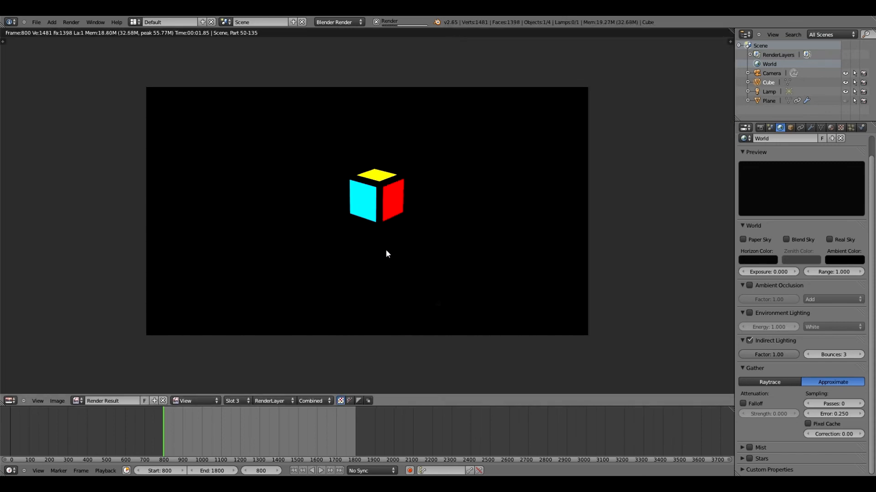
key(Escape)
Duplicate the cube and place the copy beside it, offset about -0.85 in X and -2.45 in Y, keeping its height.
middle_drag(358, 209, 337, 244)
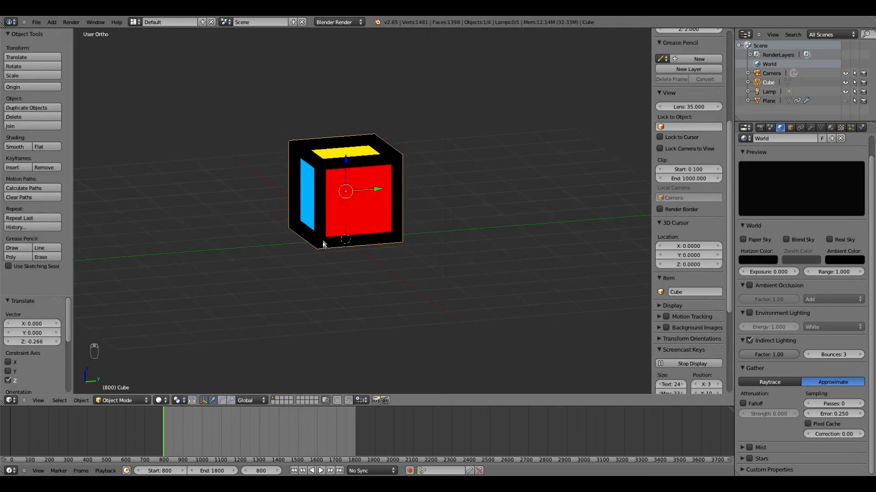
middle_drag(350, 233, 358, 204)
middle_drag(375, 245, 366, 219)
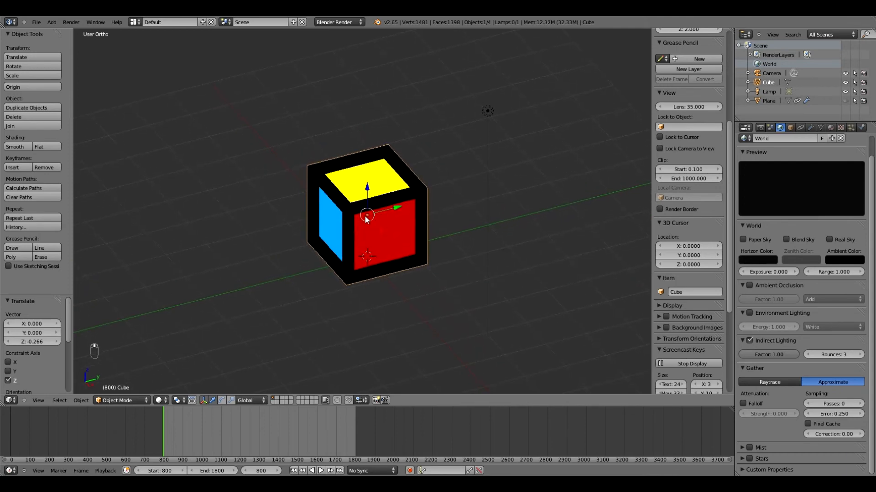
key(shift+d)
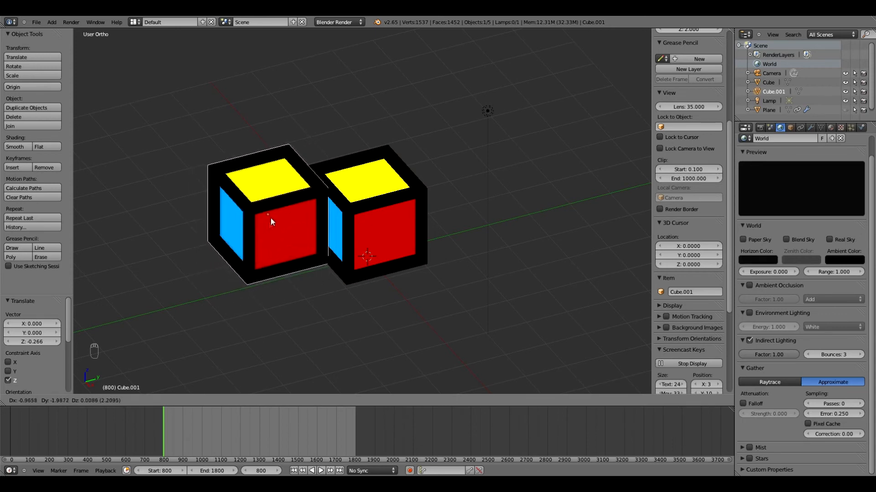
key(shift+z)
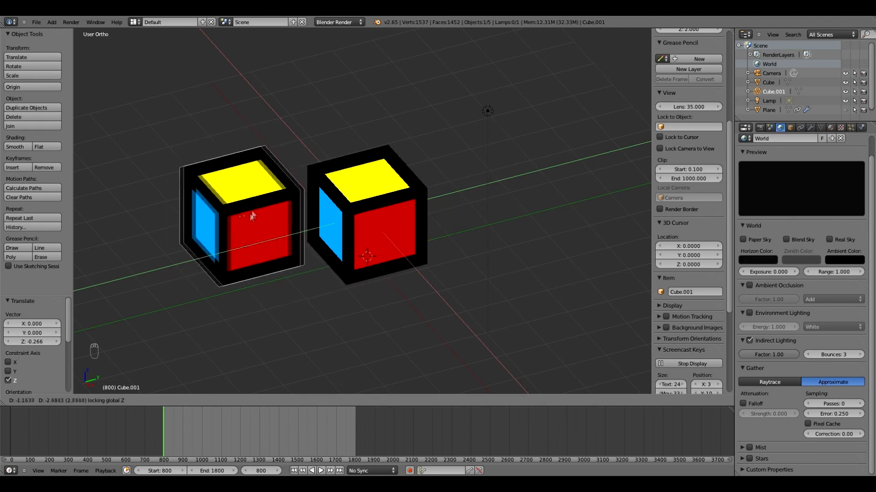
key(shift+z)
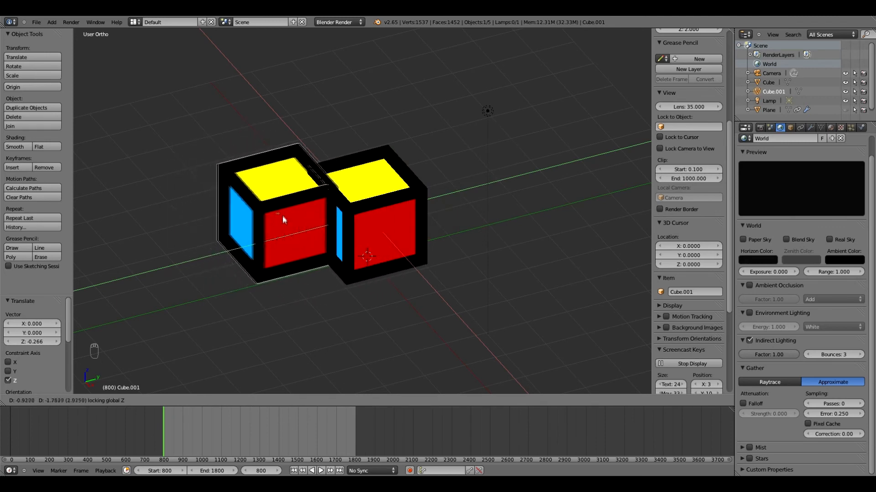
click(252, 223)
Snap the 3D cursor to the copied cube's lower edge facing the original cube, working on its mesh in wireframe.
middle_drag(285, 195, 300, 219)
middle_drag(343, 260, 266, 198)
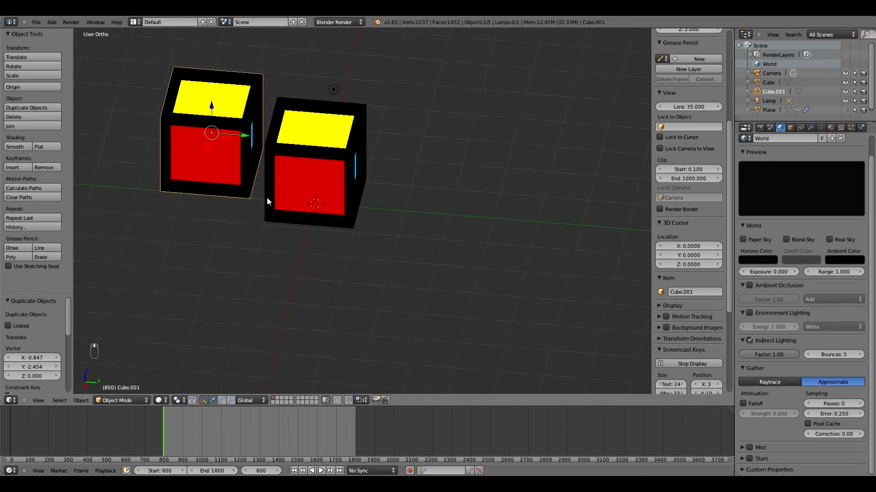
key(Tab)
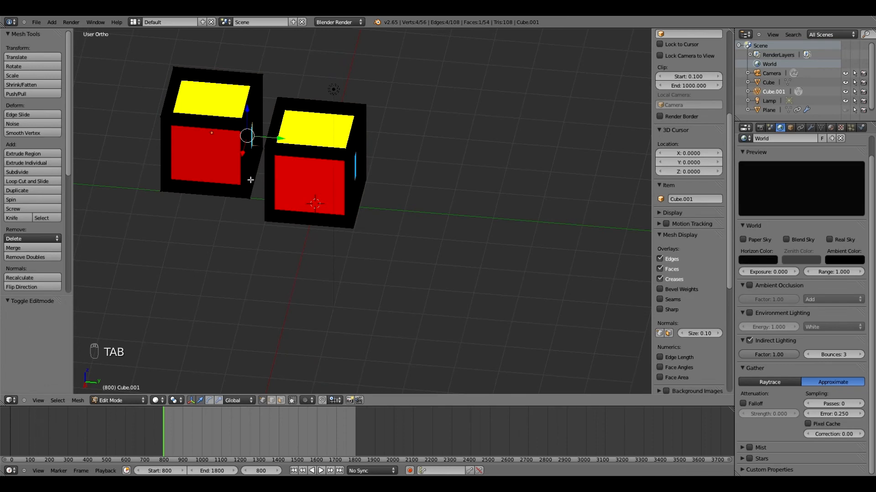
key(z)
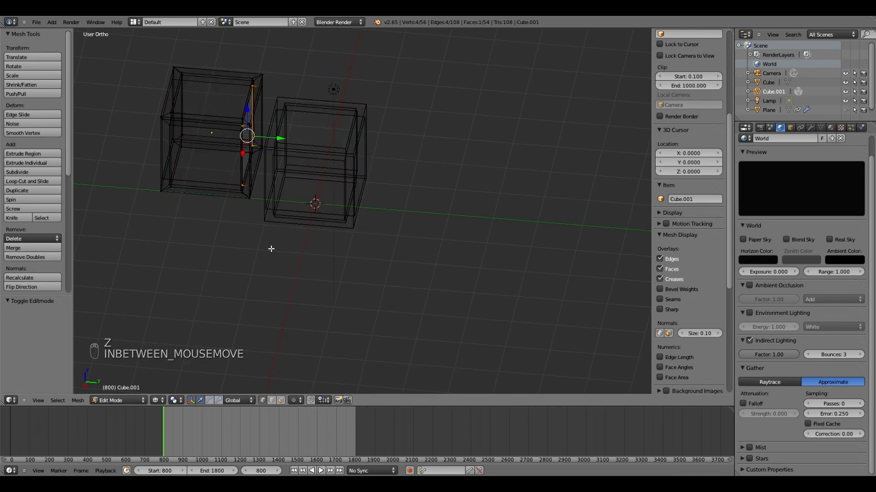
scroll(253, 177, up, 2)
right_click(217, 192)
shift+middle_drag(217, 191, 293, 251)
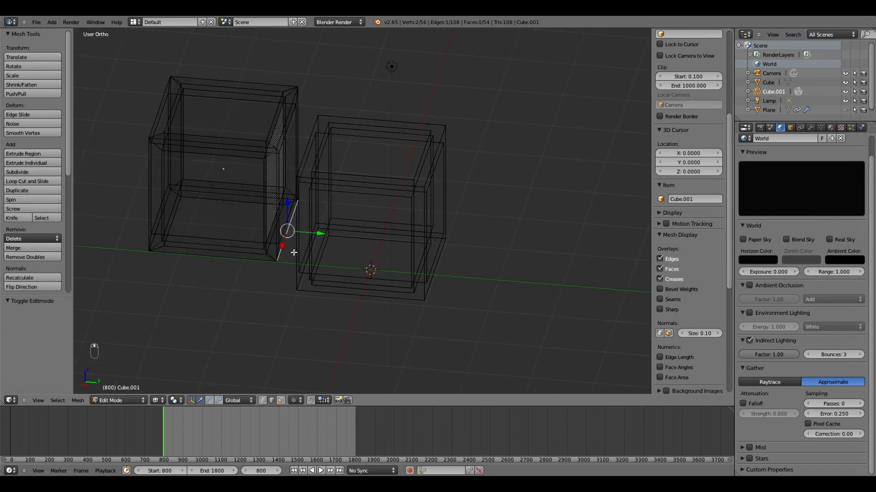
key(shift+s)
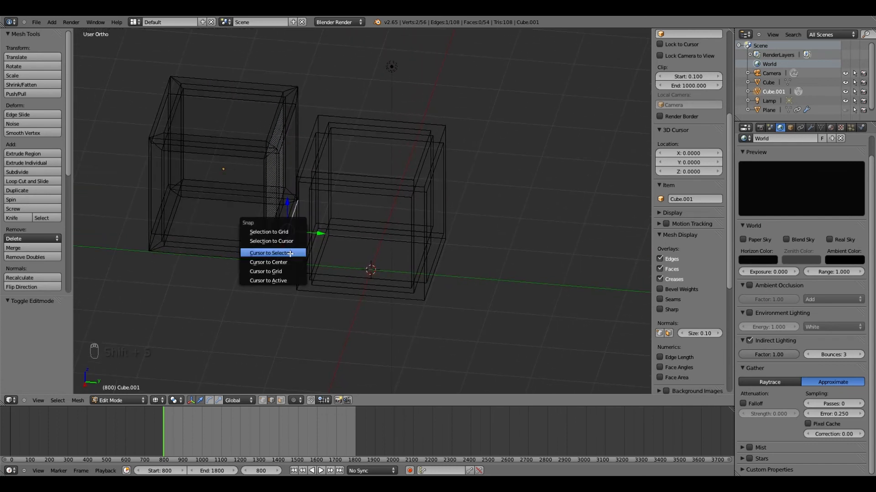
click(290, 253)
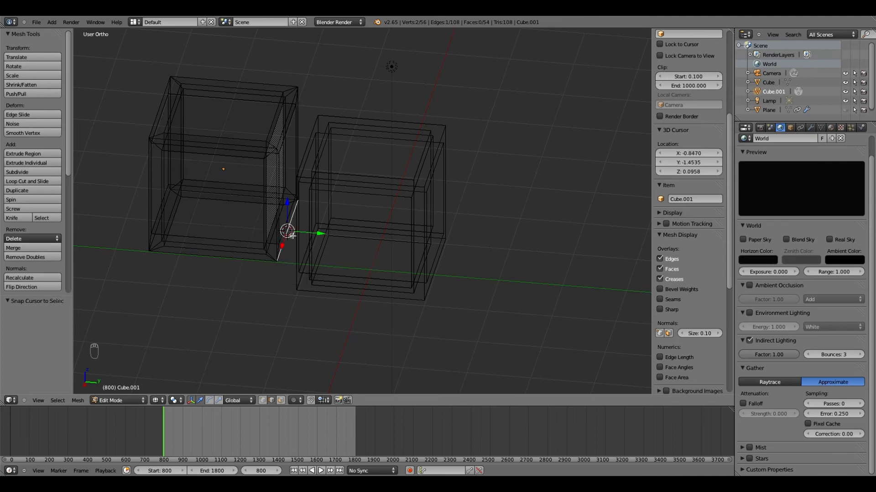
Set the pivot point to 3D Cursor and tilt the copied cube's whole mesh about 33° around its lower edge.
click(176, 401)
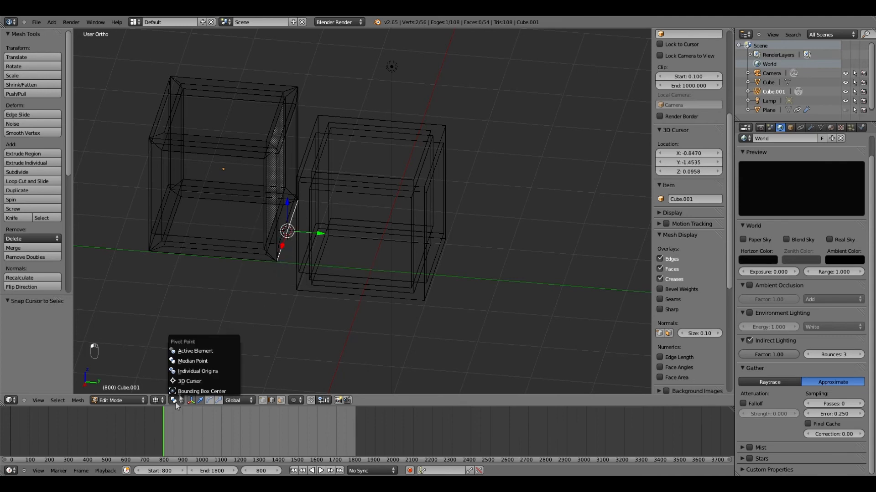
click(201, 382)
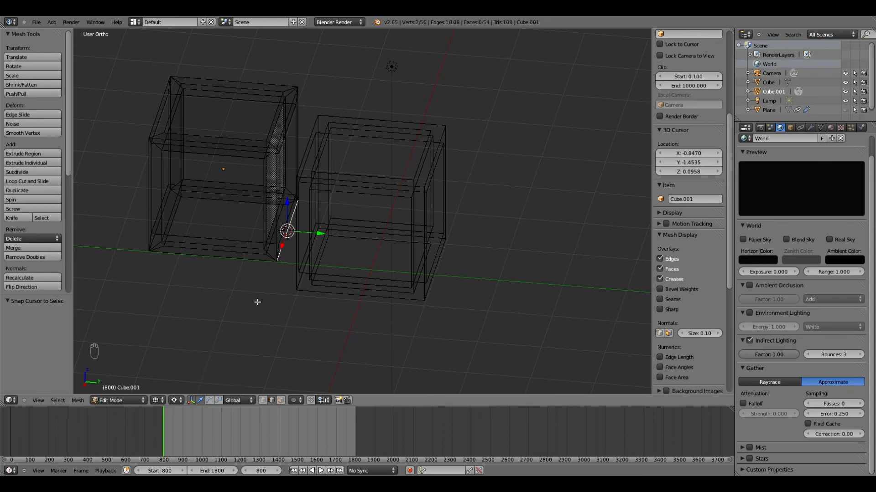
key(a)
key(a)
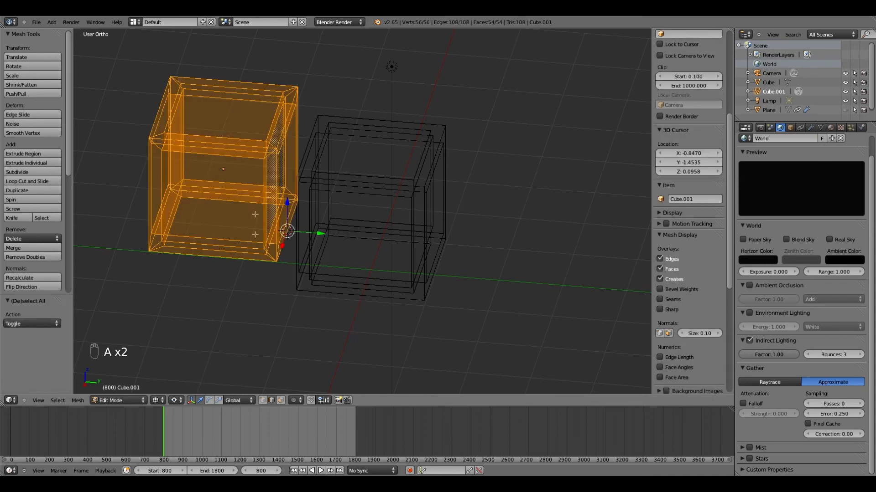
key(r)
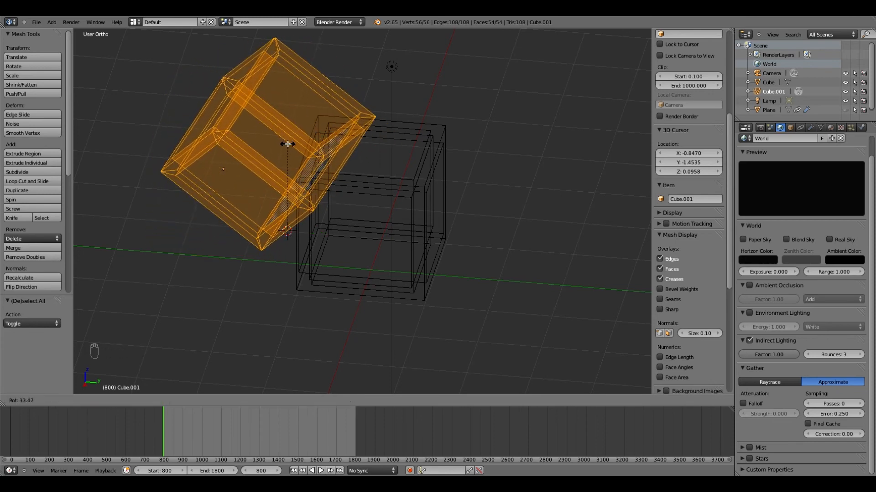
click(287, 144)
middle_drag(307, 160, 327, 146)
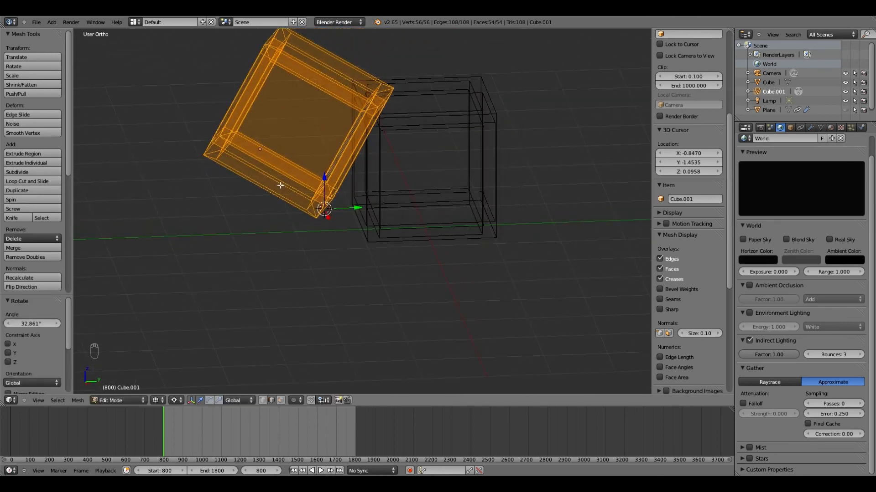
key(Tab)
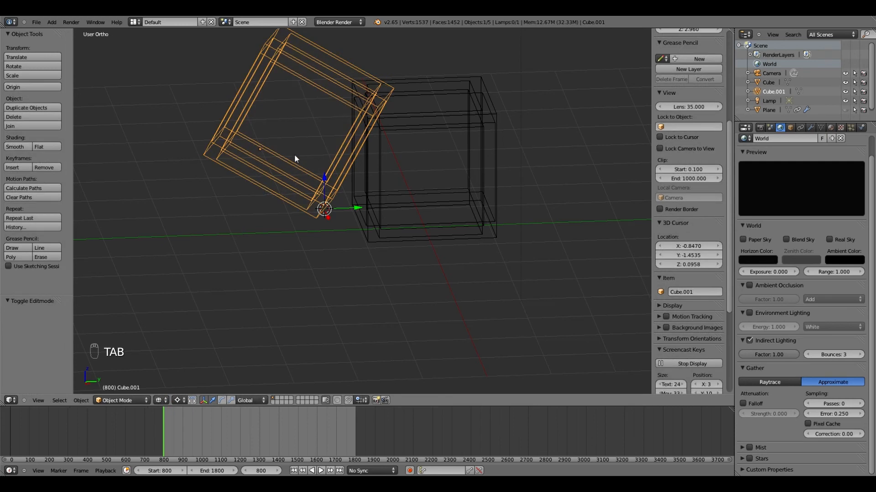
key(z)
Move the tilted cube away from the original by about -0.25 in X and -0.48 in Y, keeping its height.
middle_drag(304, 151, 298, 167)
key(KP_7)
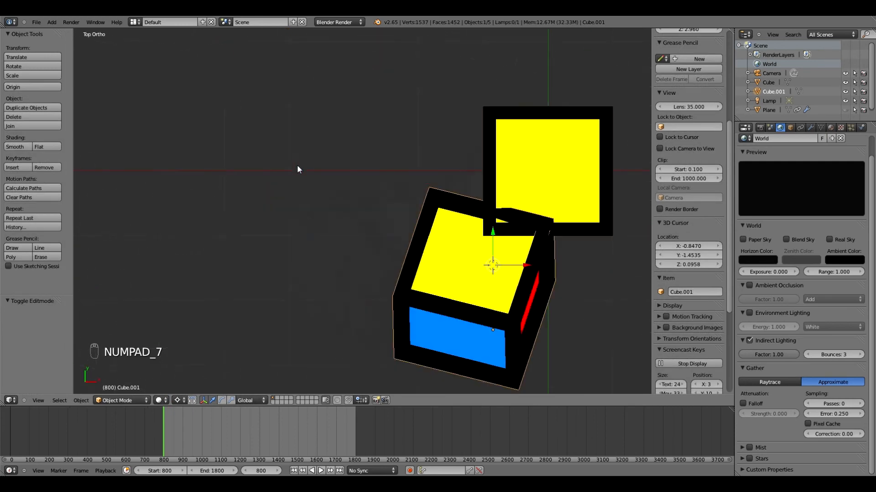
shift+middle_drag(520, 195, 387, 147)
key(g)
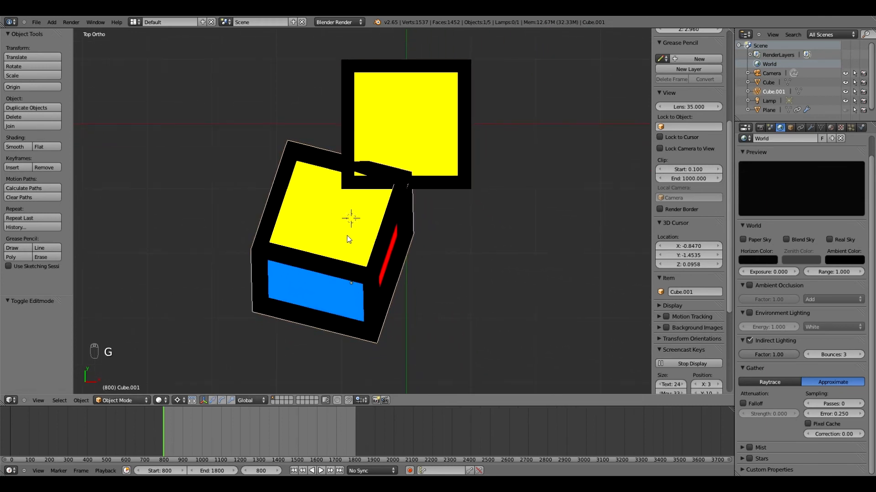
key(shift+z)
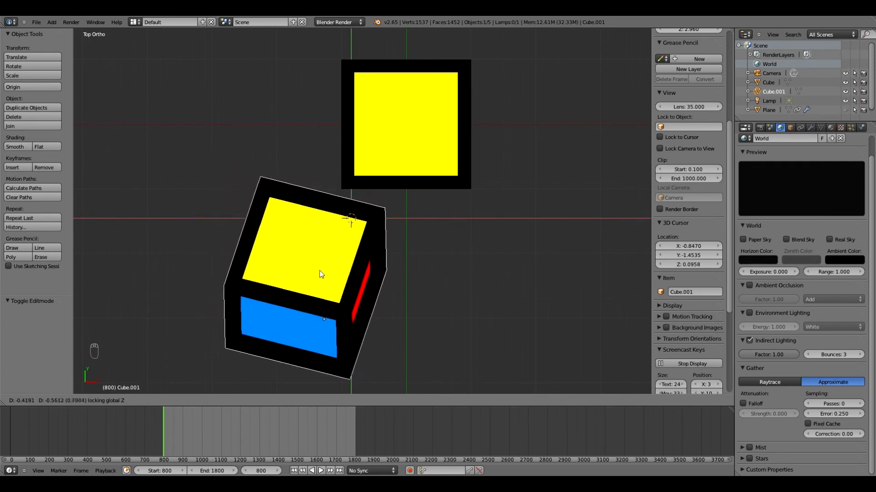
click(330, 266)
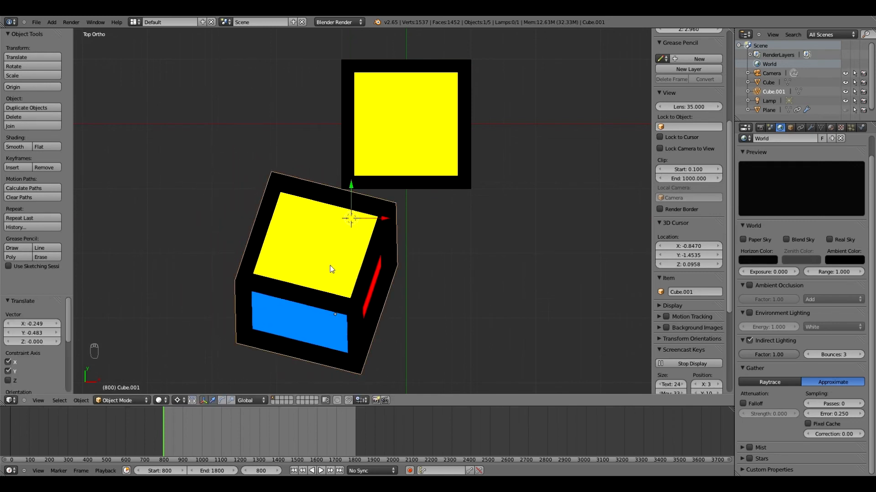
middle_drag(330, 266, 304, 151)
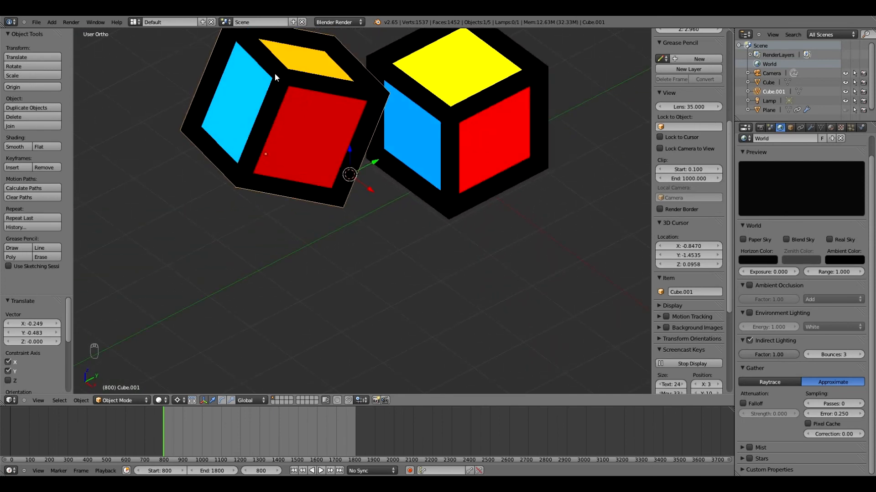
click(790, 128)
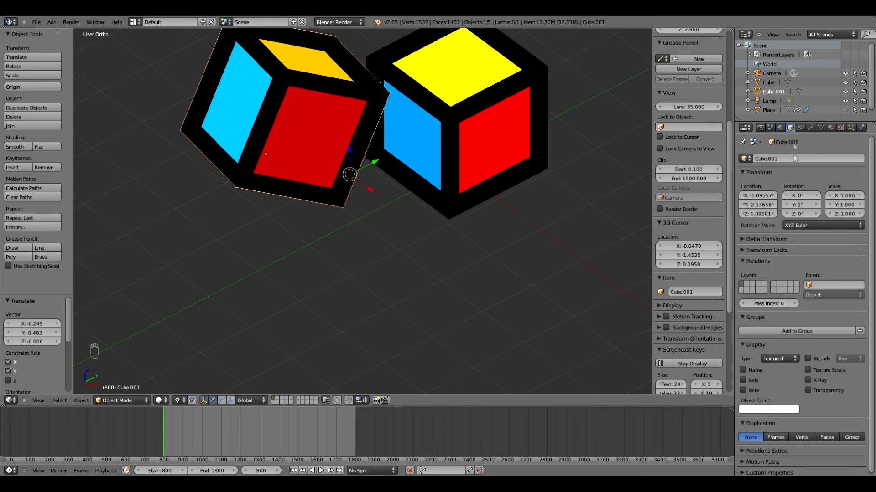
click(802, 205)
key(Return)
Reframe the camera with Lock Camera to View so both cubes fill more of the shot from slightly above, then unlock it.
key(KP_0)
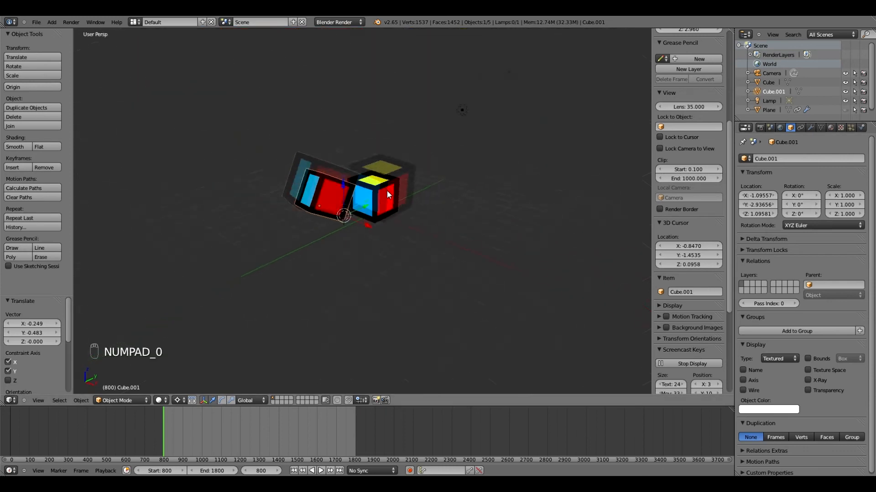
click(684, 149)
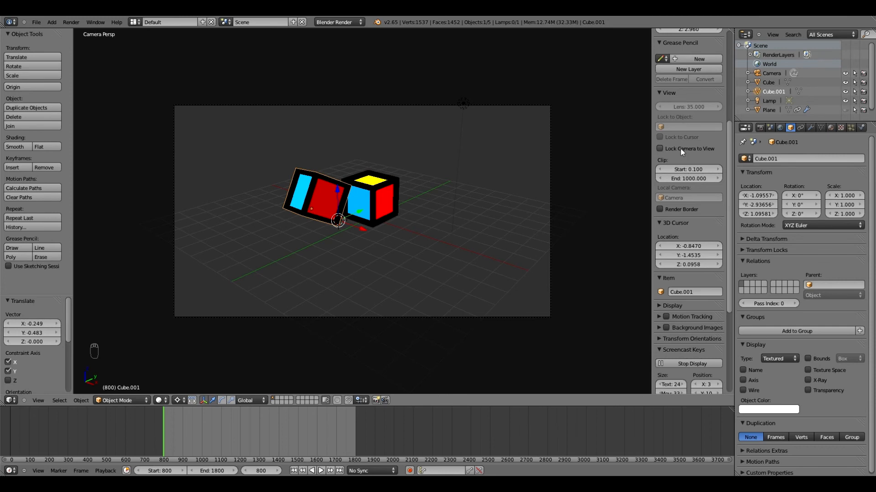
scroll(387, 183, up, 3)
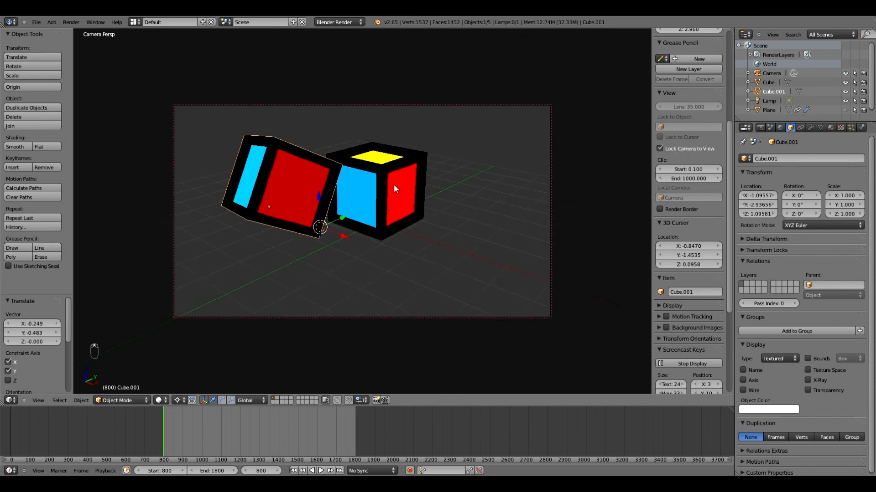
mouse_move(394, 187)
shift+middle_down()
mouse_move(403, 201)
mouse_move(386, 206)
mouse_move(399, 200)
shift+middle_up()
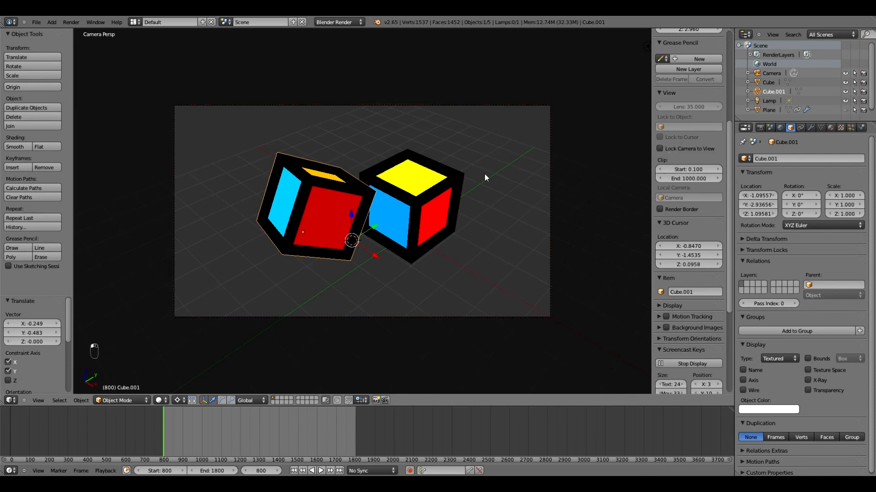
Render the reframed shot and save the project over the existing file.
key(F12)
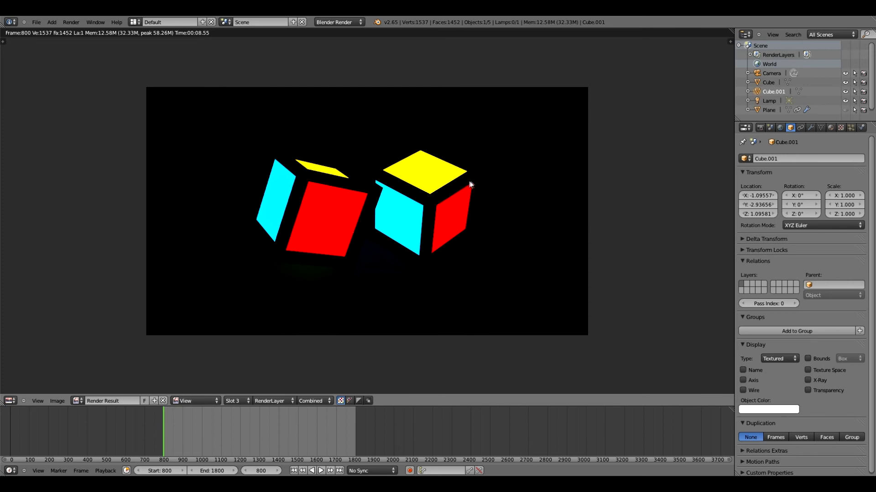
key(ctrl+s)
click(155, 155)
key(Escape)
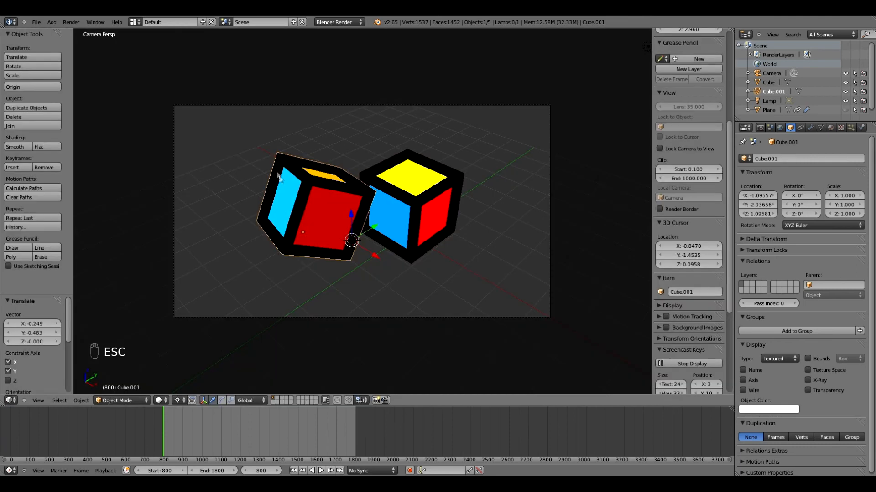
Switch to the Compositing screen layout and enable Use Nodes and Backdrop for the scene's compositor.
click(133, 22)
click(148, 54)
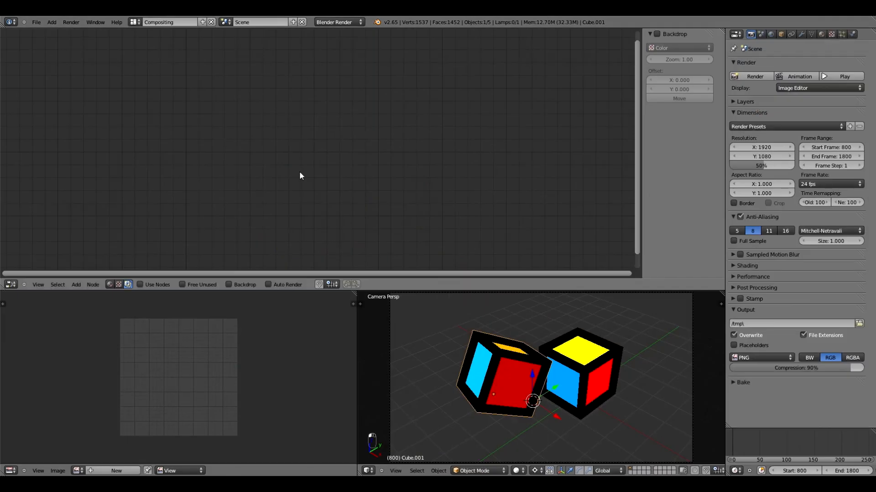
key(shift+a)
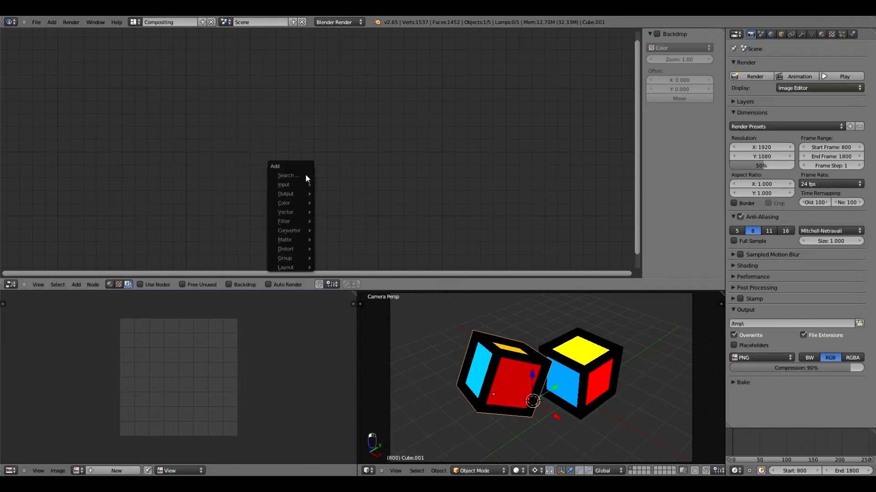
click(141, 284)
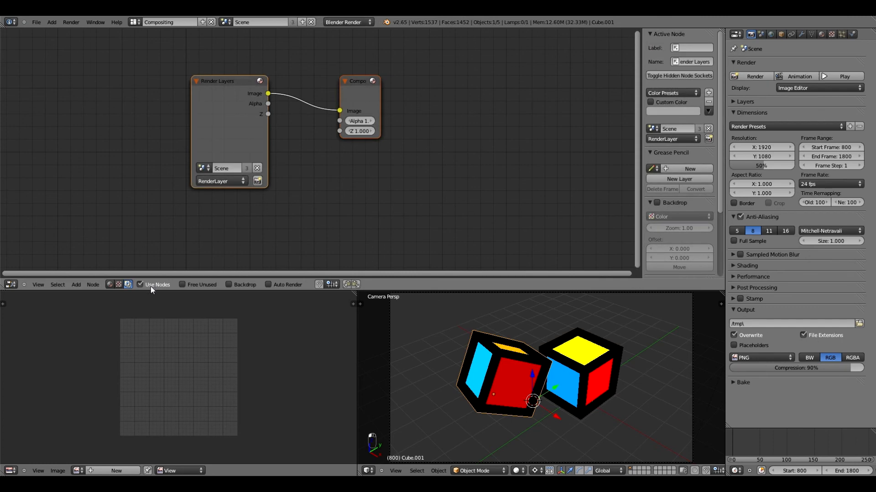
click(238, 285)
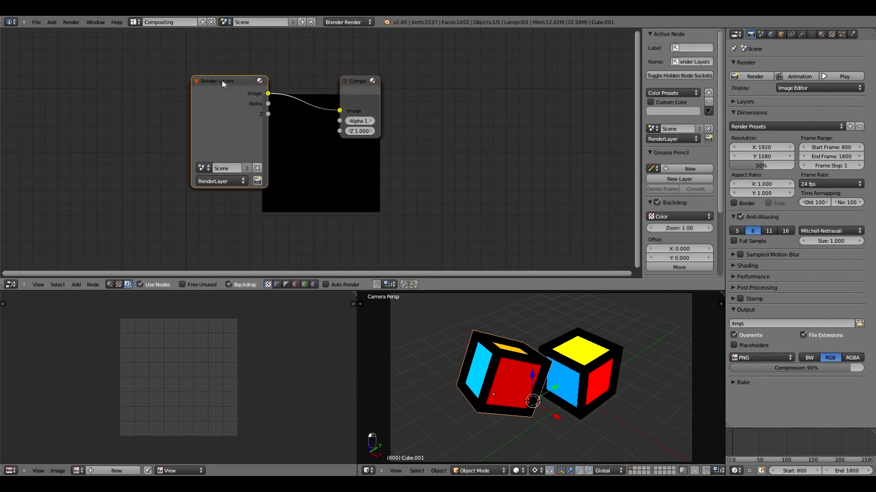
Spread the Render Layers and Composite nodes apart to leave room between them.
drag(221, 81, 167, 65)
drag(348, 87, 464, 67)
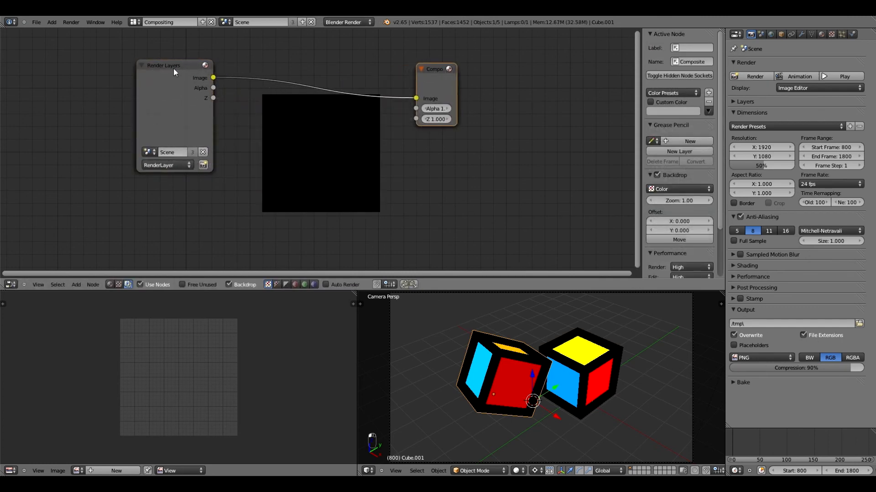
click(151, 70)
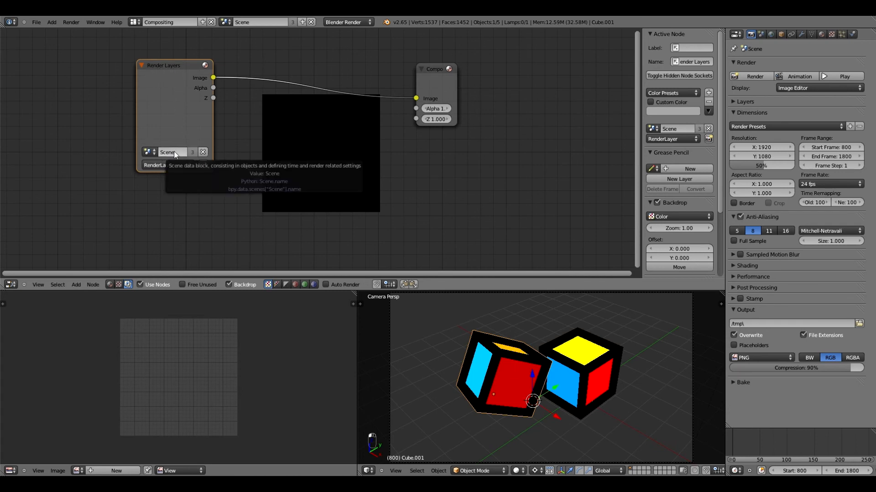
drag(171, 66, 161, 58)
drag(427, 70, 453, 62)
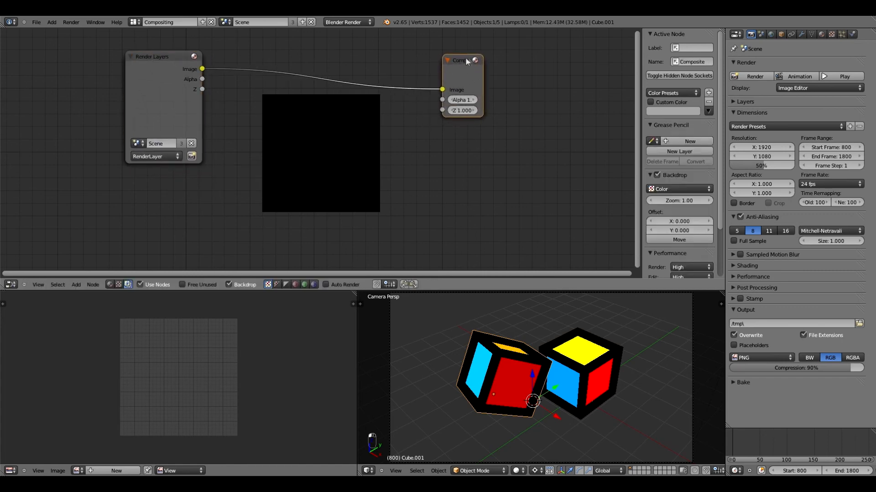
Render the scene for the compositor, storing the result in Slot 1.
key(F12)
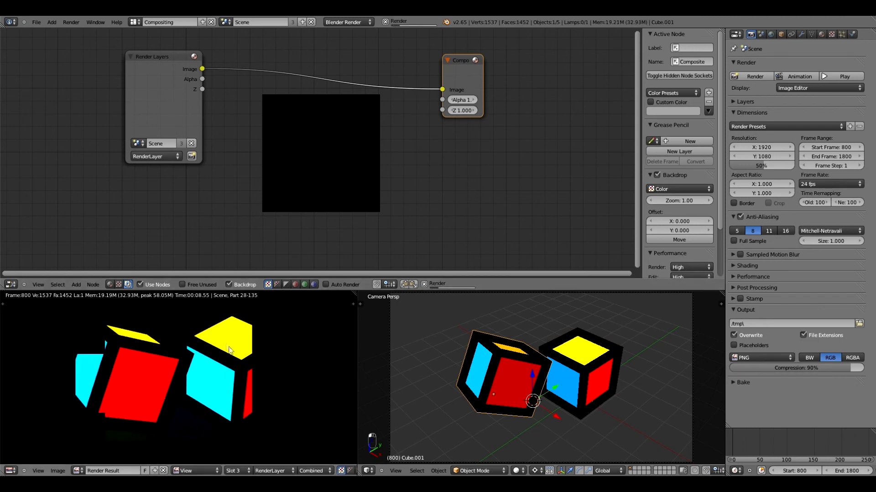
click(234, 471)
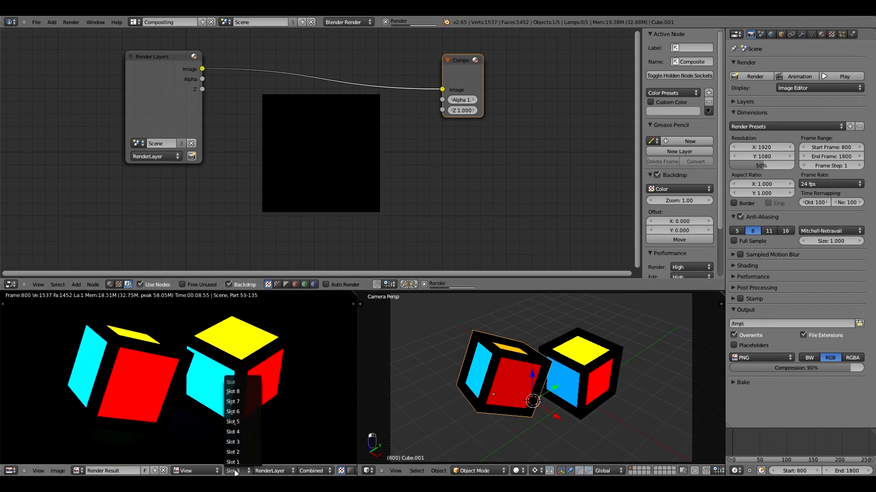
click(238, 463)
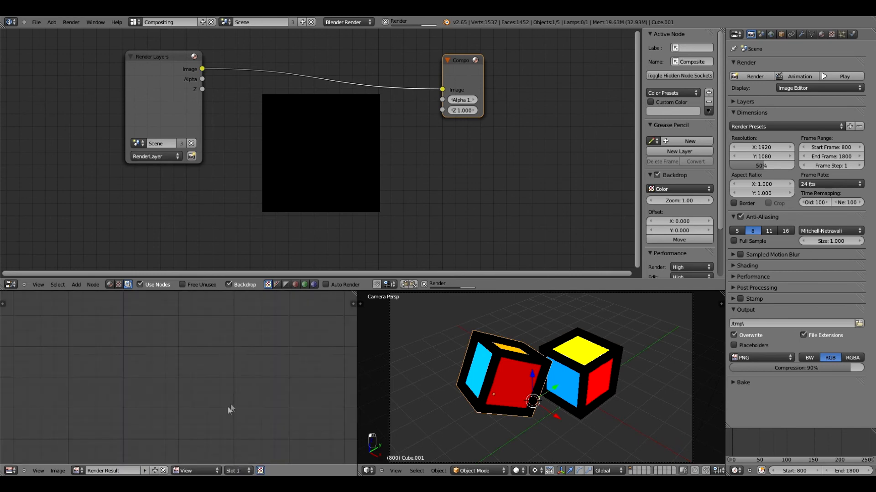
key(F12)
key(F12)
key(F12)
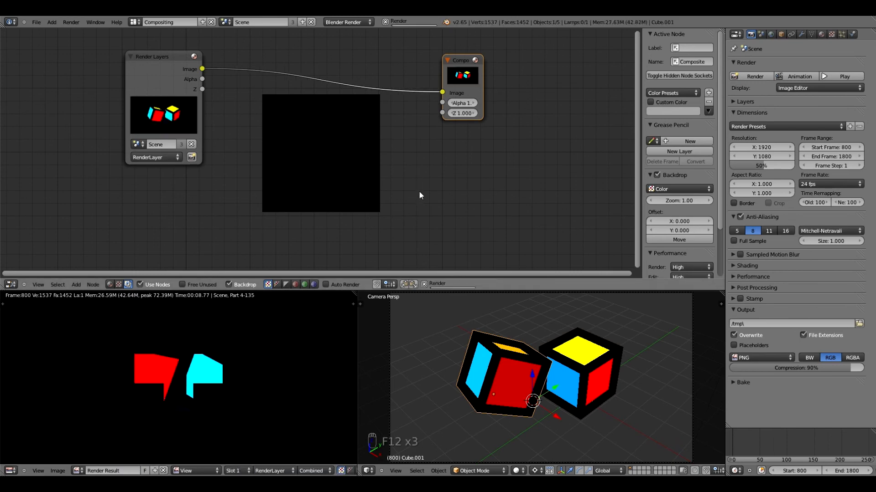
Add a Viewer node below the Composite node and feed it the Render Layers image.
key(shift+a)
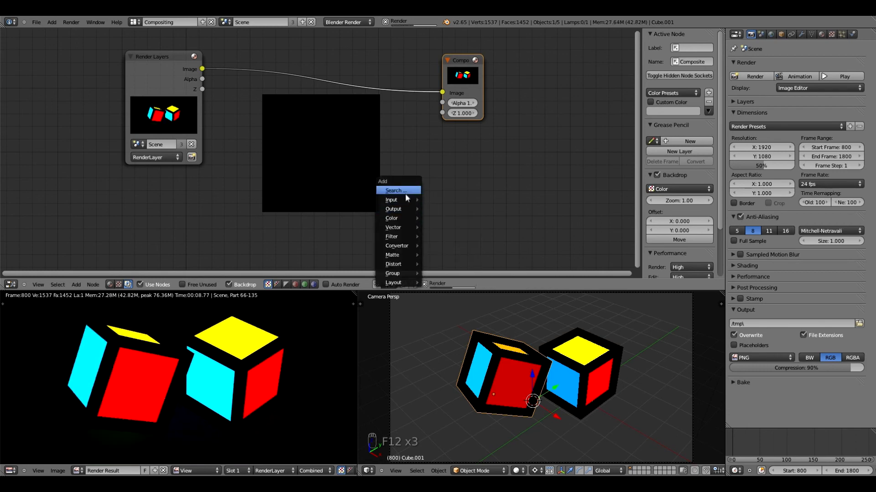
mouse_move(408, 209)
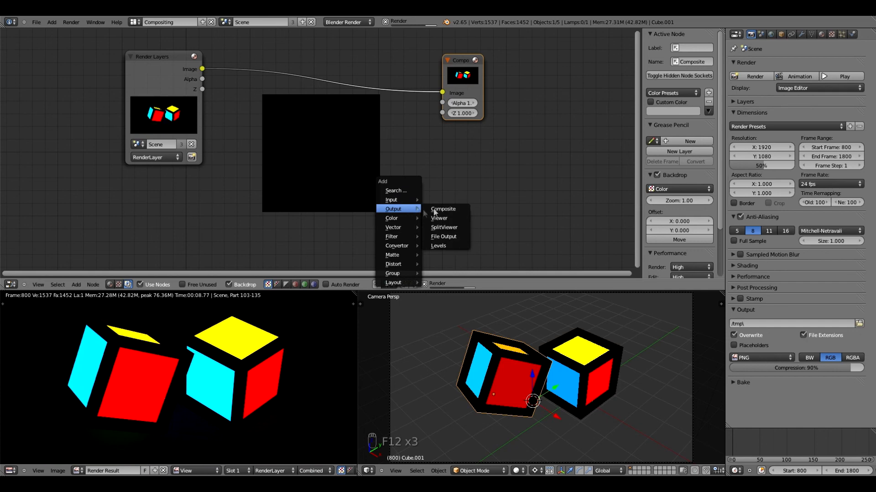
click(438, 218)
click(456, 160)
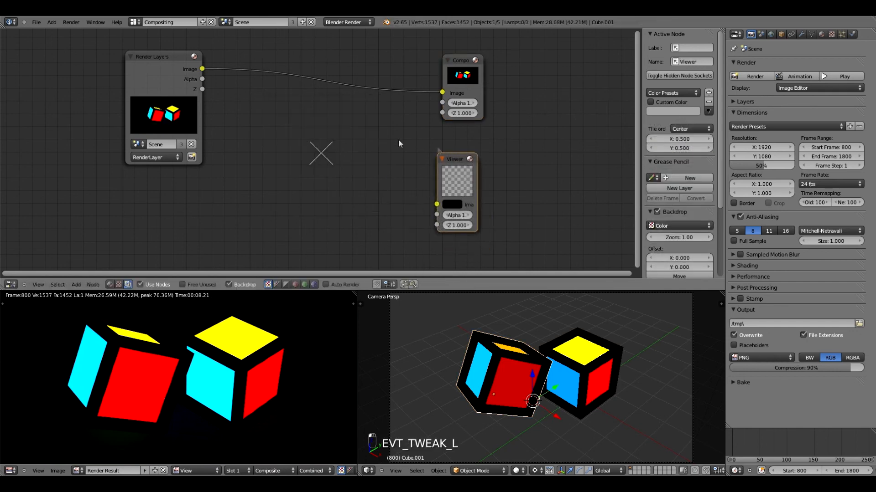
drag(202, 69, 436, 204)
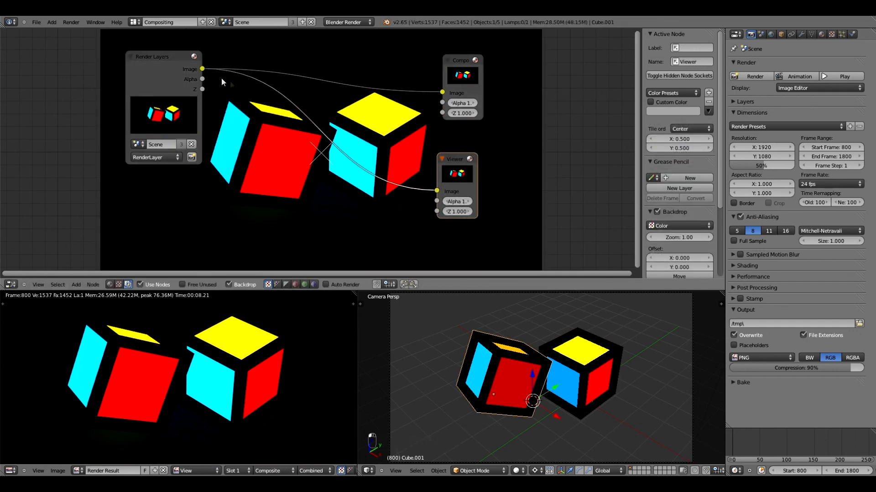
Move the Render Layers, Composite and Viewer nodes outward so they no longer cover the cubes in the backdrop.
drag(158, 62, 92, 66)
drag(456, 65, 595, 61)
drag(456, 158, 554, 152)
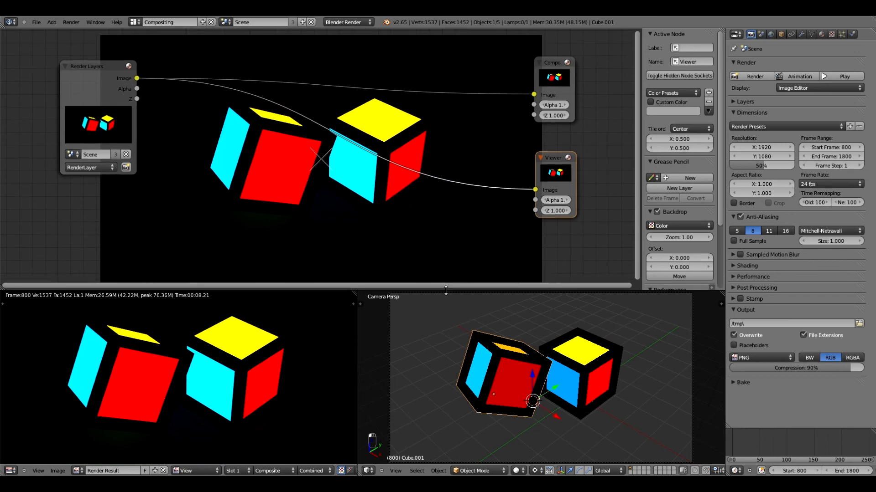
Insert a Glare filter node into the link between the Render Layers and Viewer nodes.
key(shift+a)
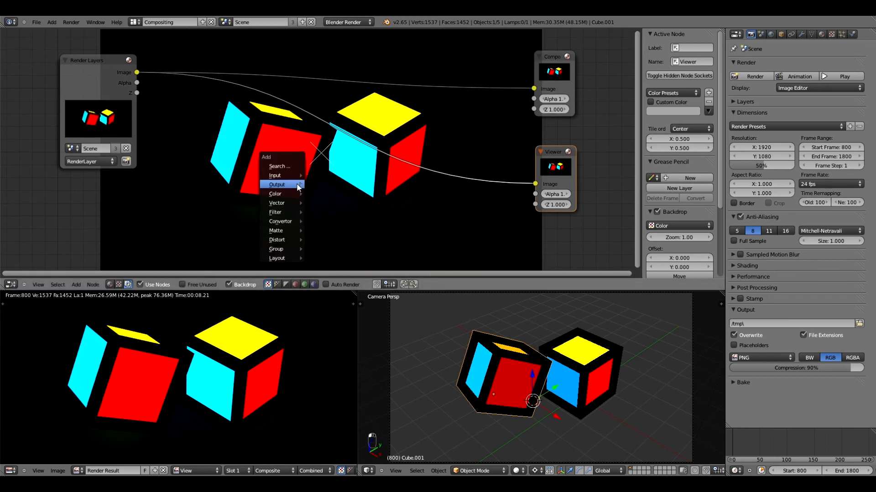
mouse_move(293, 213)
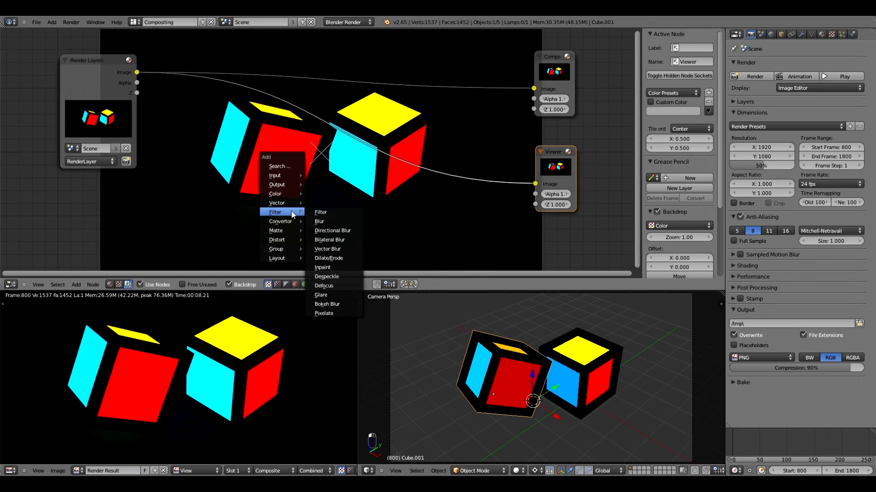
click(339, 296)
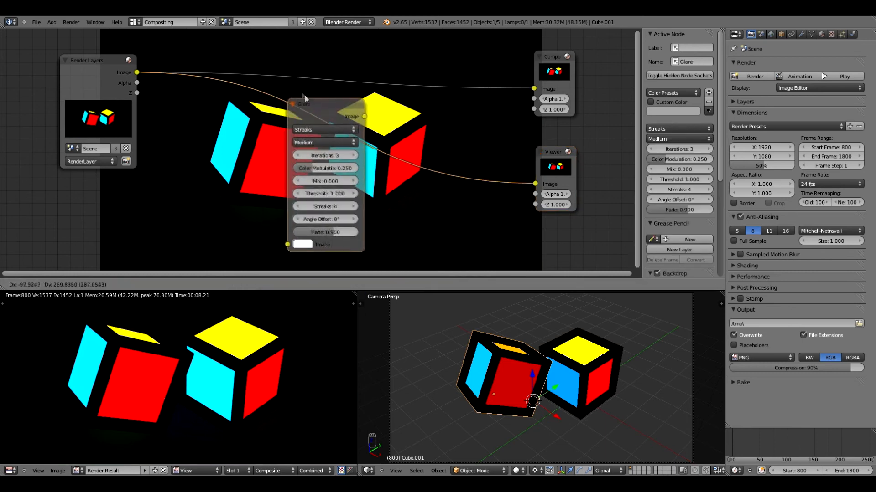
click(306, 100)
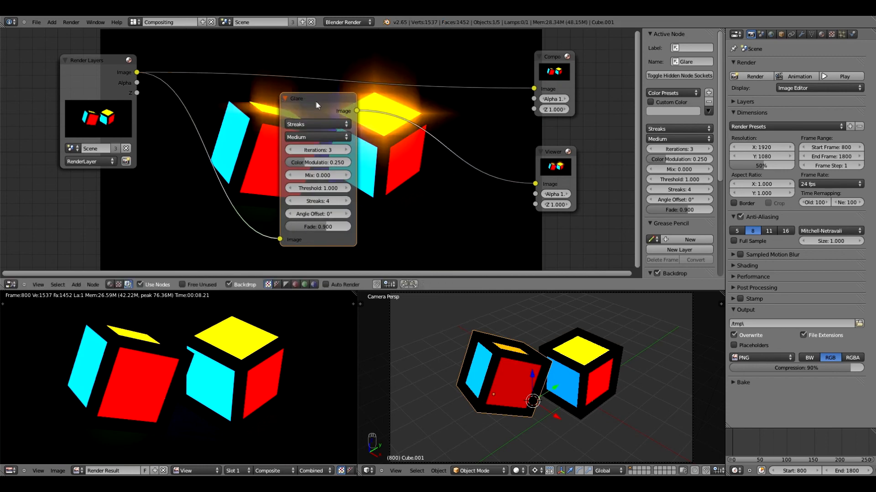
Shift the Render Layers node further out and place the Glare node close beside it, clear of the cubes in the backdrop.
drag(99, 61, 75, 57)
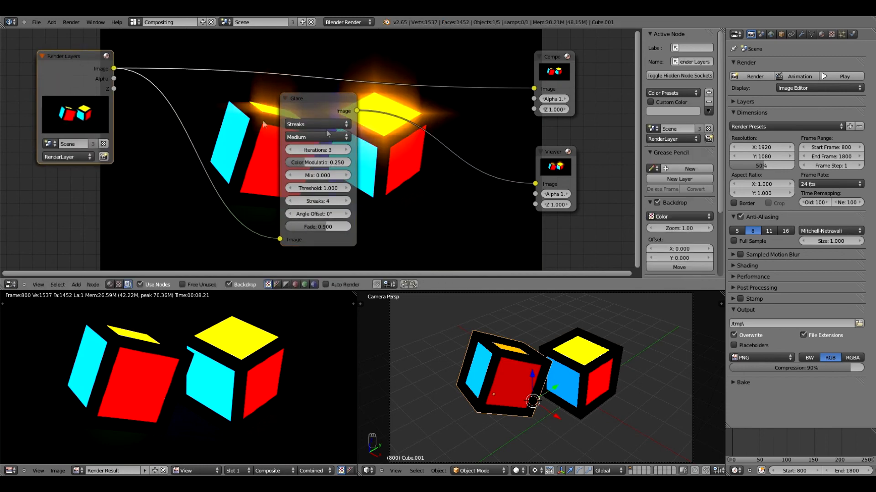
drag(294, 101, 146, 113)
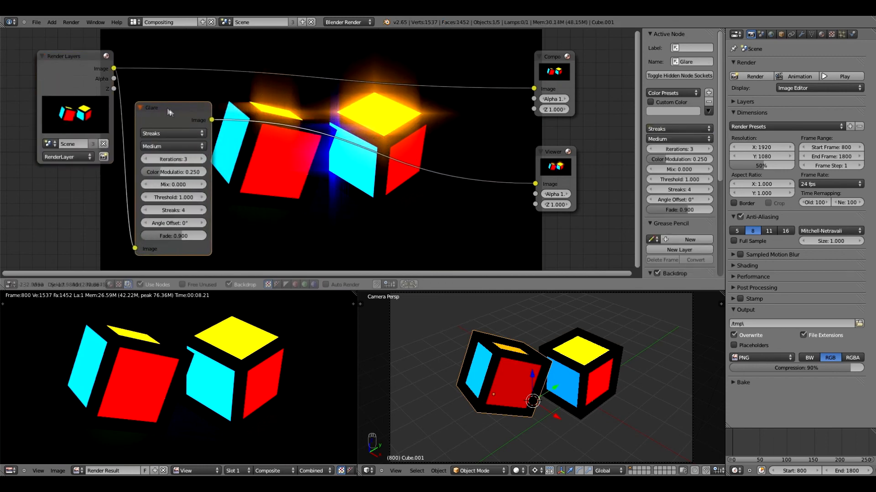
drag(52, 56, 24, 50)
drag(168, 112, 146, 104)
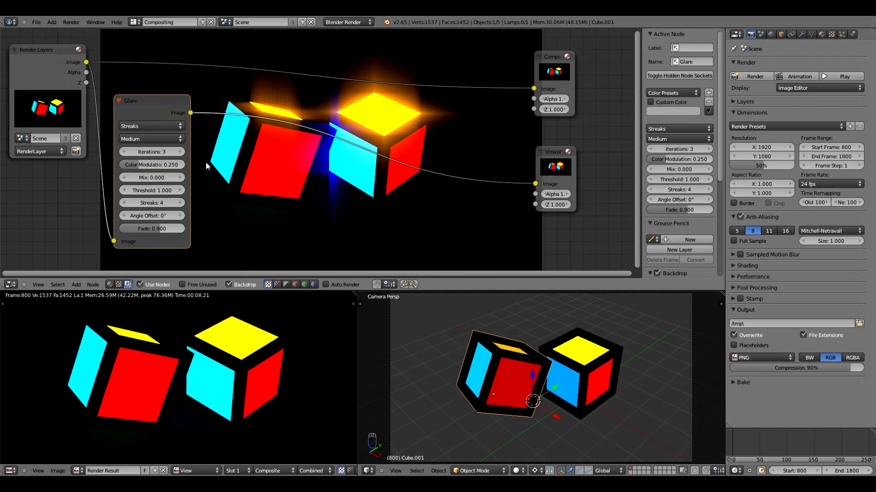
Try the Ghosts glare type on the Glare node, then return it to Streaks.
click(146, 126)
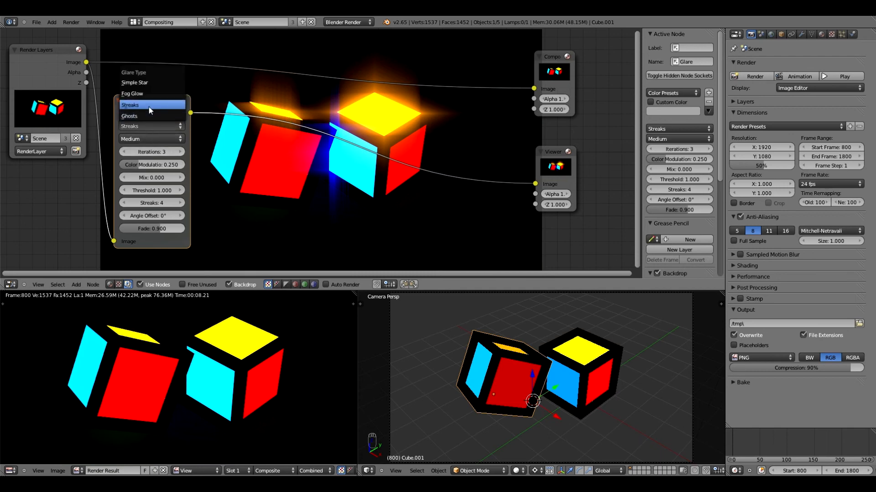
click(148, 115)
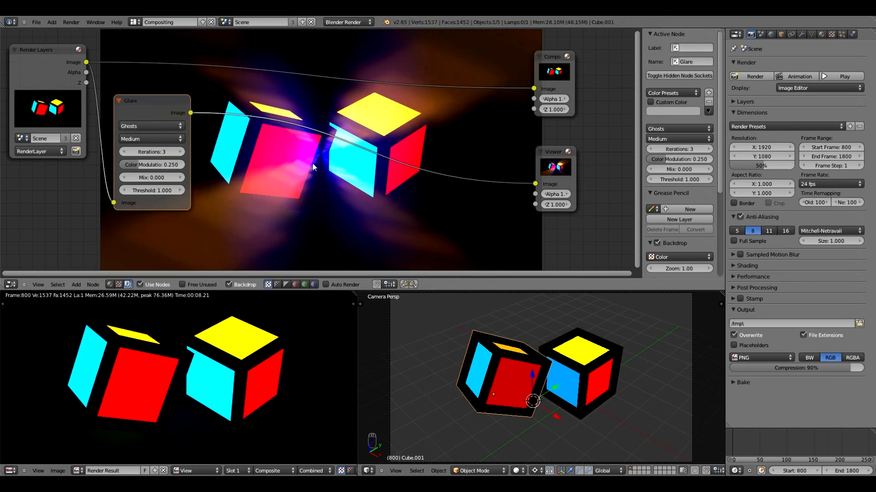
click(156, 126)
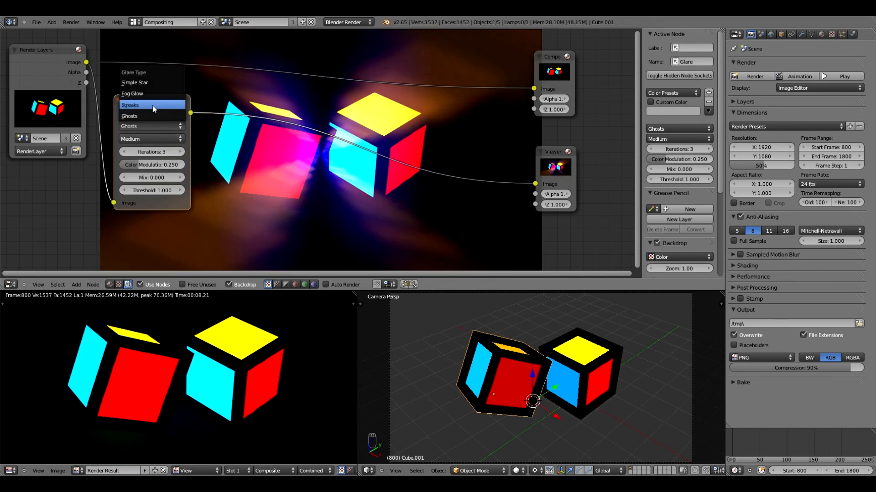
click(153, 105)
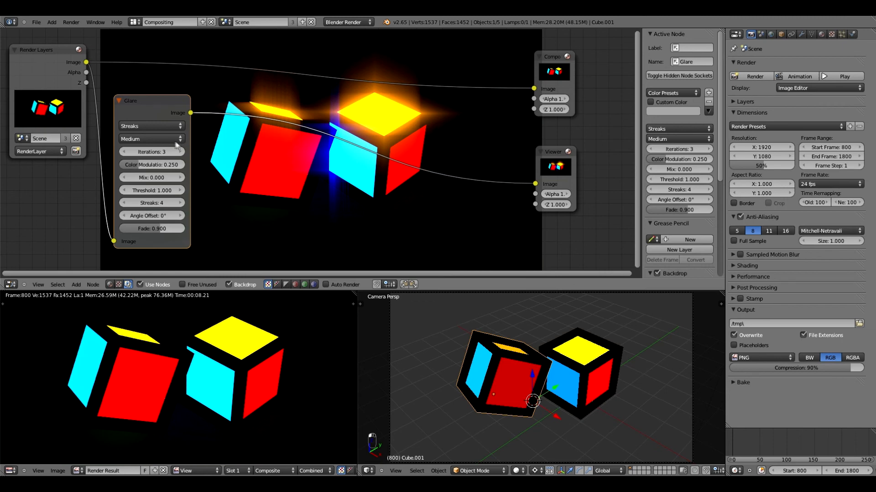
Try the Simple Star glare type on the Glare node with 2 iterations.
click(162, 130)
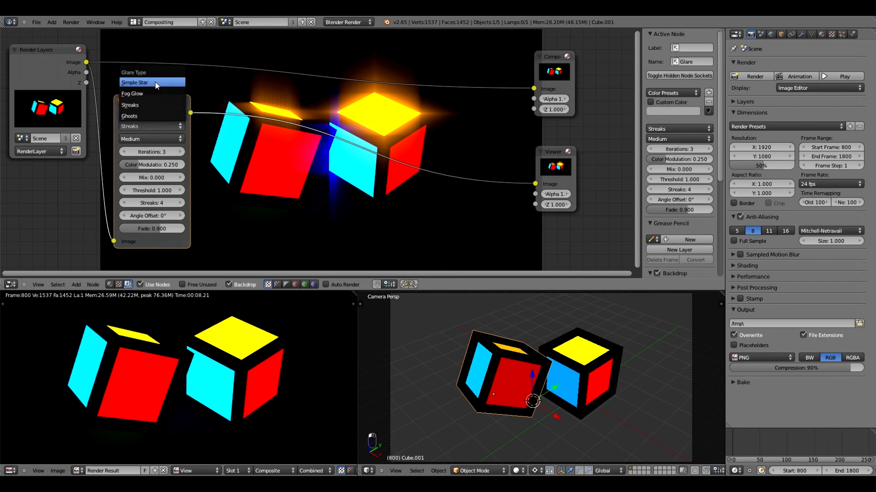
click(155, 83)
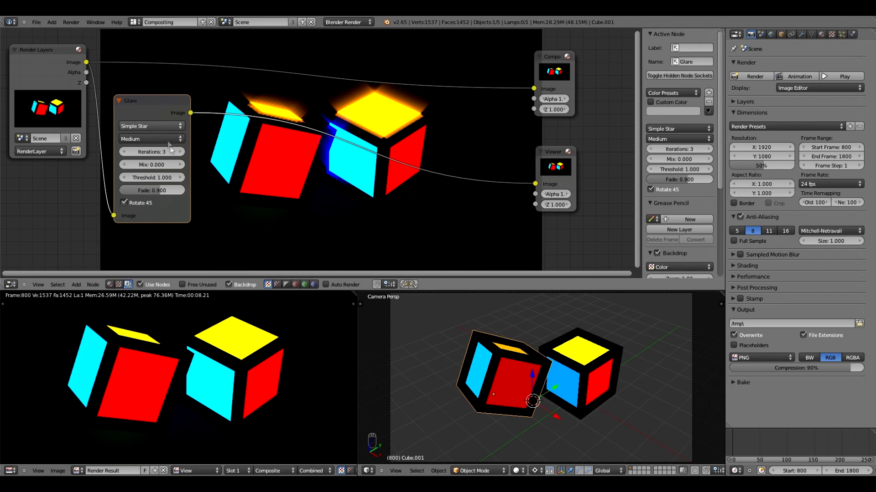
click(124, 152)
click(181, 153)
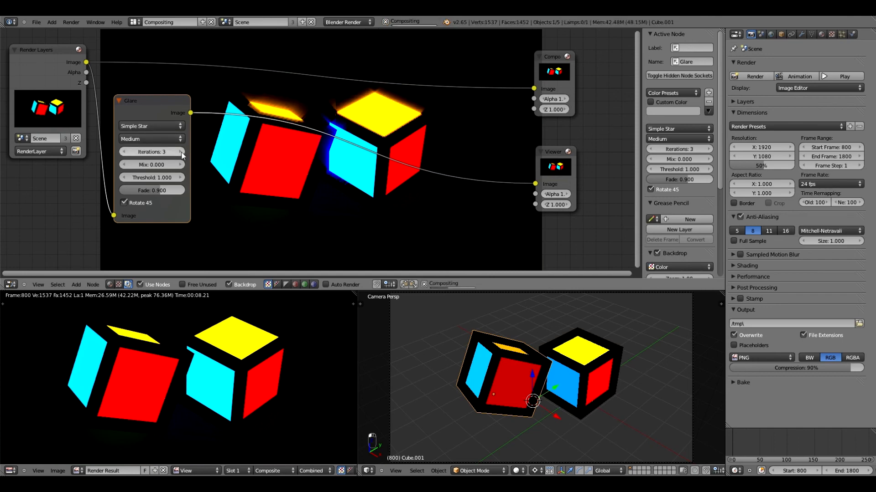
click(132, 155)
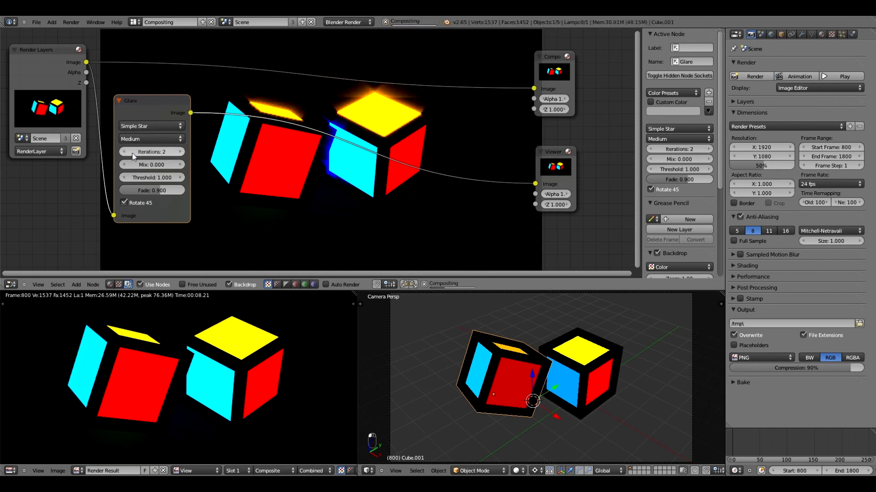
Switch the Glare node to Fog Glow and compare sizes from 6 to 9, settling on 8.
click(148, 126)
click(148, 93)
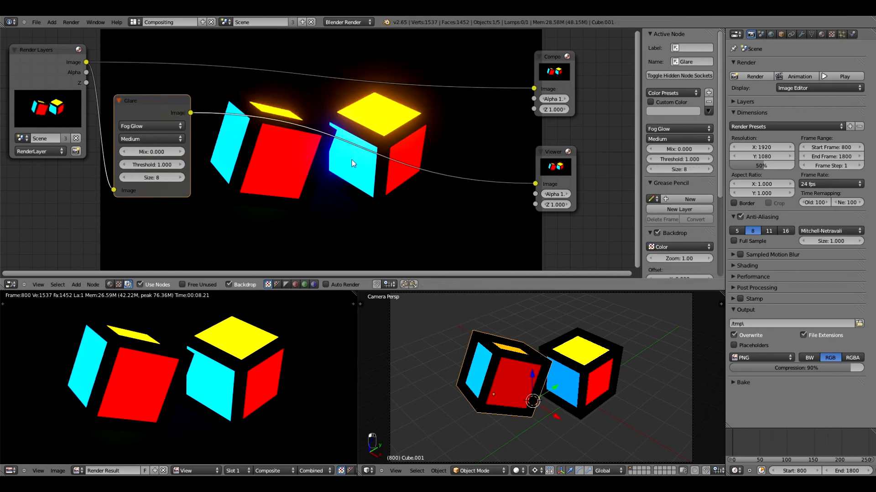
click(124, 178)
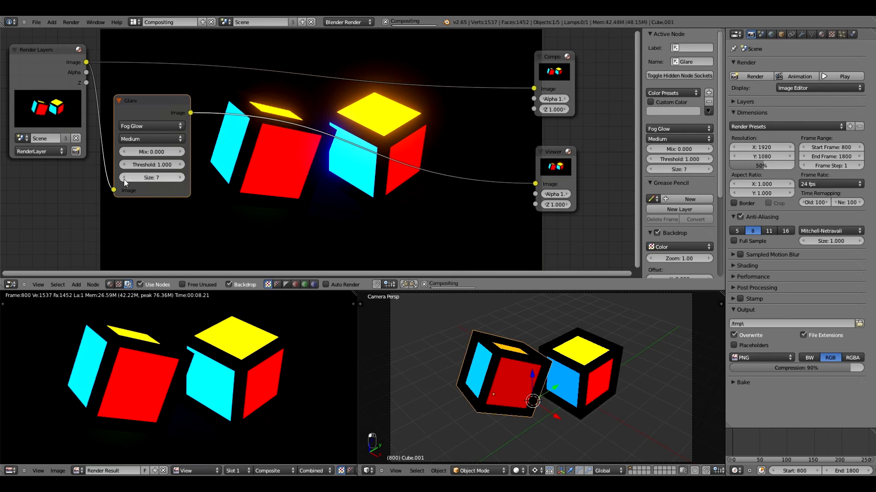
click(125, 178)
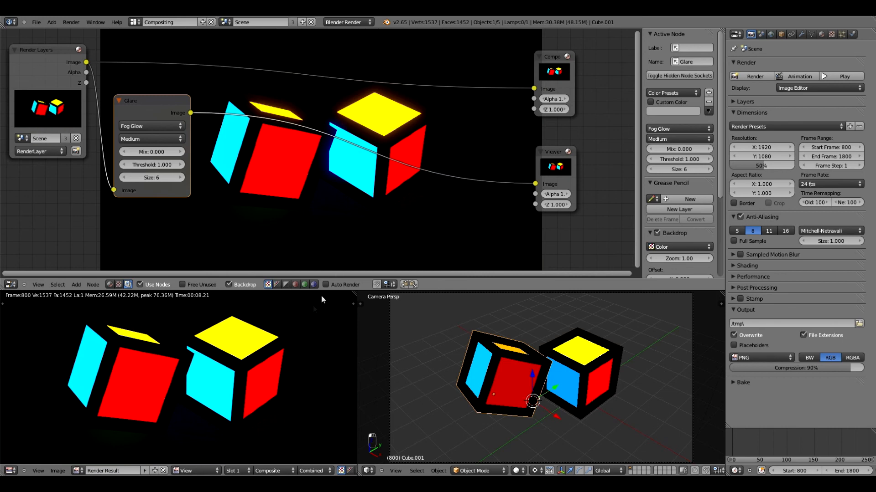
click(176, 178)
click(176, 177)
click(176, 177)
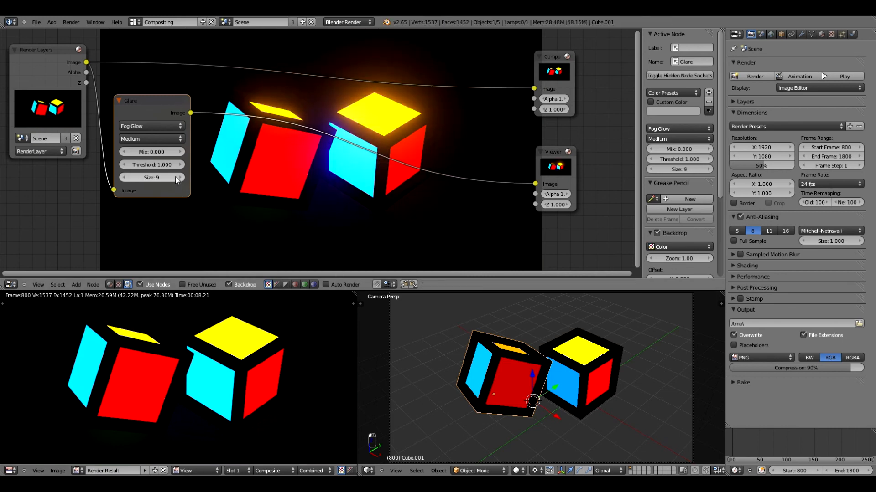
click(124, 177)
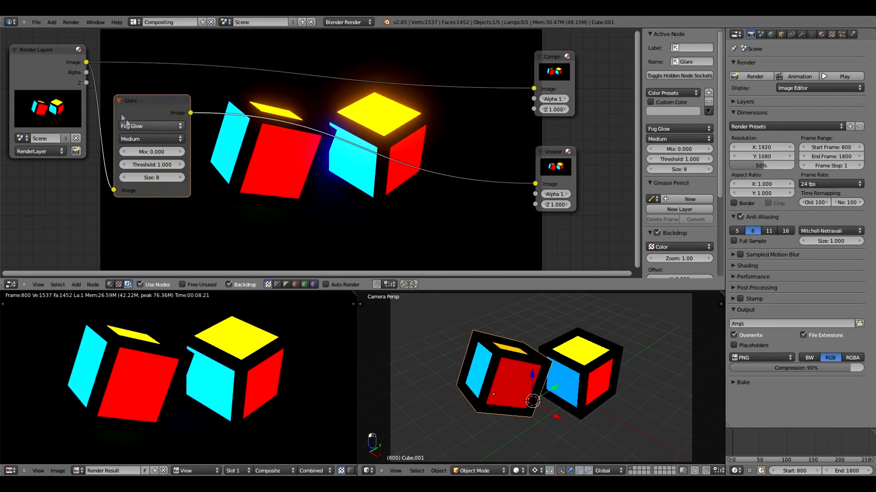
click(130, 178)
click(131, 179)
click(181, 178)
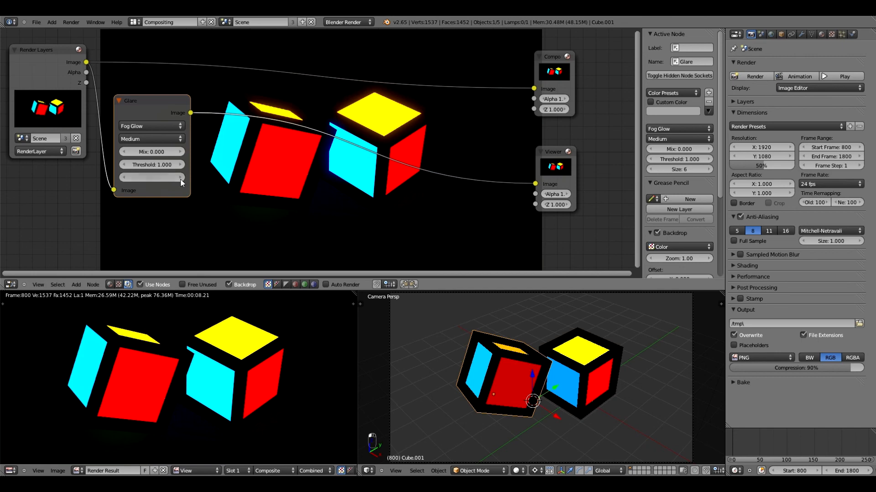
click(180, 178)
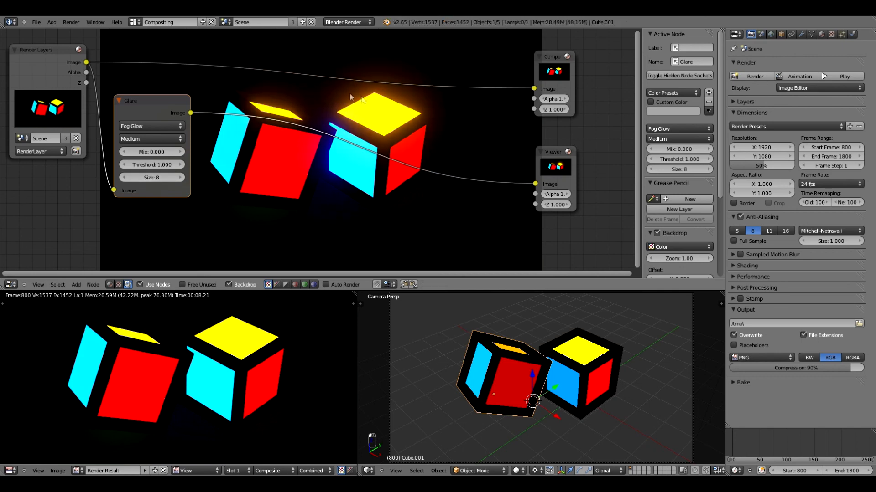
Set the Glare node's mix to -0.152, threshold to 0.1 and size to 7, and feed its image into the Composite node.
drag(169, 152, 134, 155)
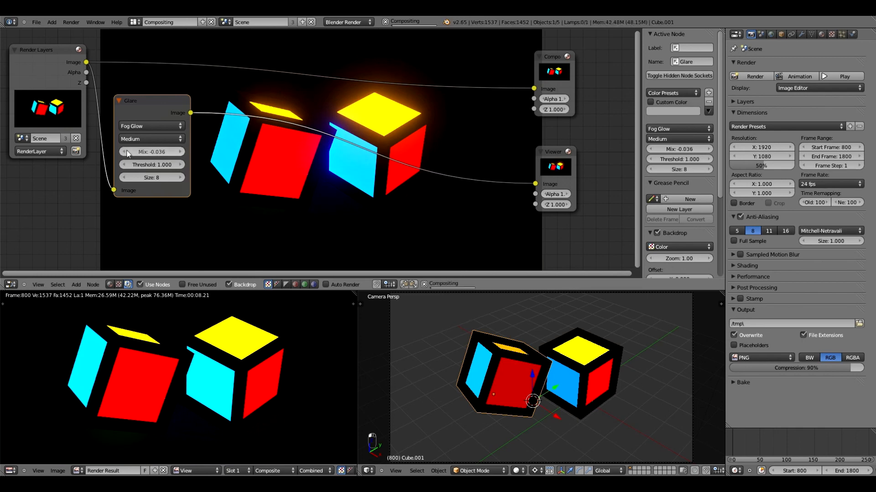
mouse_move(145, 152)
mouse_down()
mouse_move(165, 152)
mouse_move(157, 166)
mouse_move(168, 166)
mouse_move(146, 165)
mouse_move(154, 165)
mouse_up()
click(158, 165)
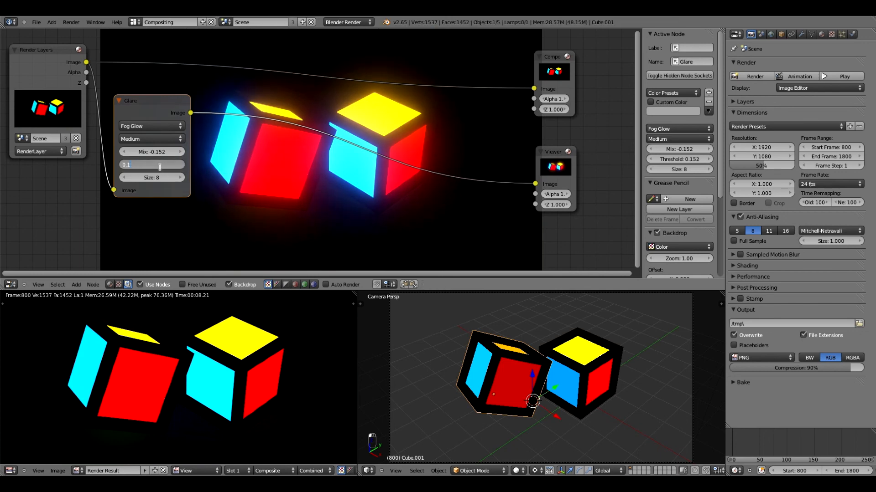
key(Return)
click(181, 165)
click(180, 165)
click(124, 164)
click(124, 177)
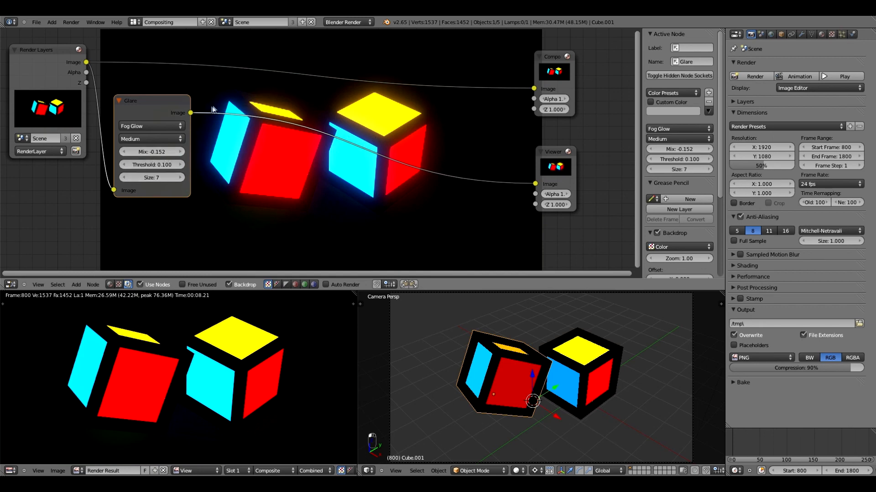
drag(191, 113, 545, 88)
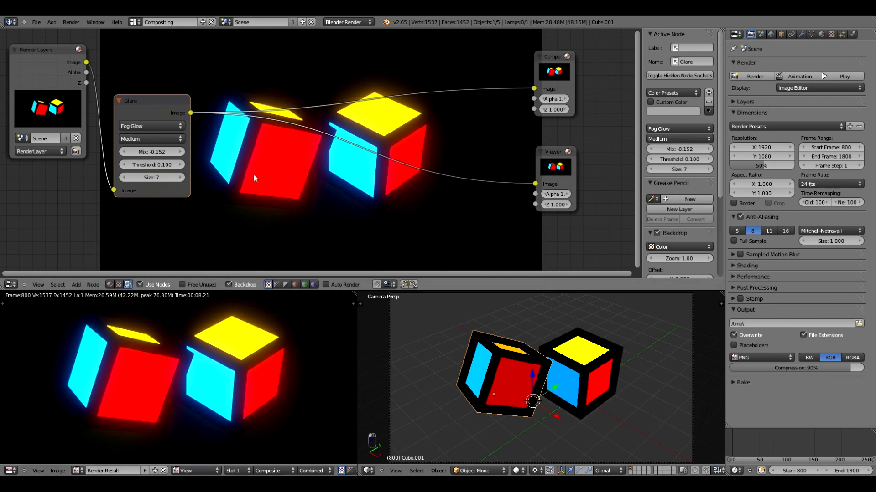
Switch to the Default screen layout and save the file over cubes.blend.
click(135, 22)
click(149, 62)
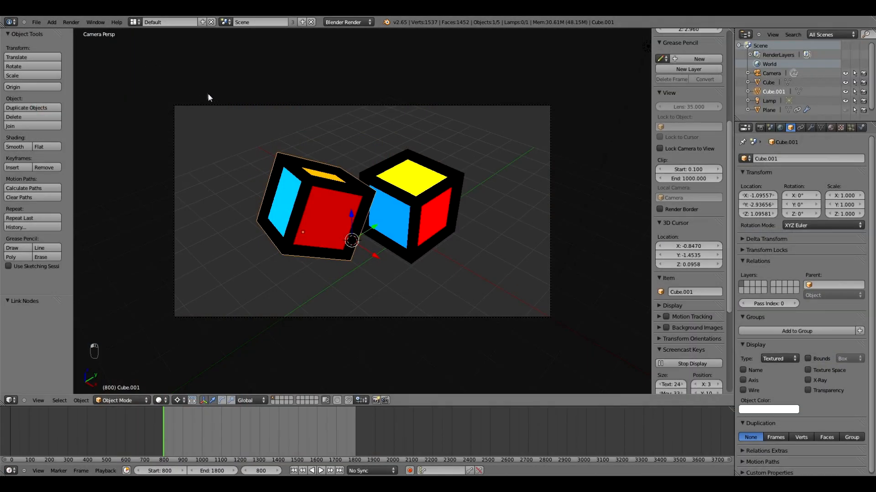
key(shift+s)
key(ctrl+s)
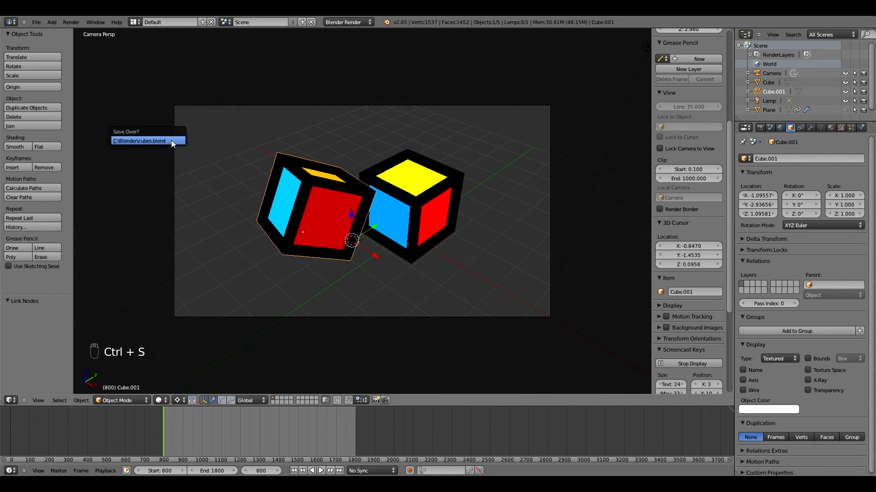
Place the 3D cursor behind the upright cube and add a mesh plane there.
click(463, 143)
click(478, 157)
middle_drag(480, 157, 343, 136)
key(KP_3)
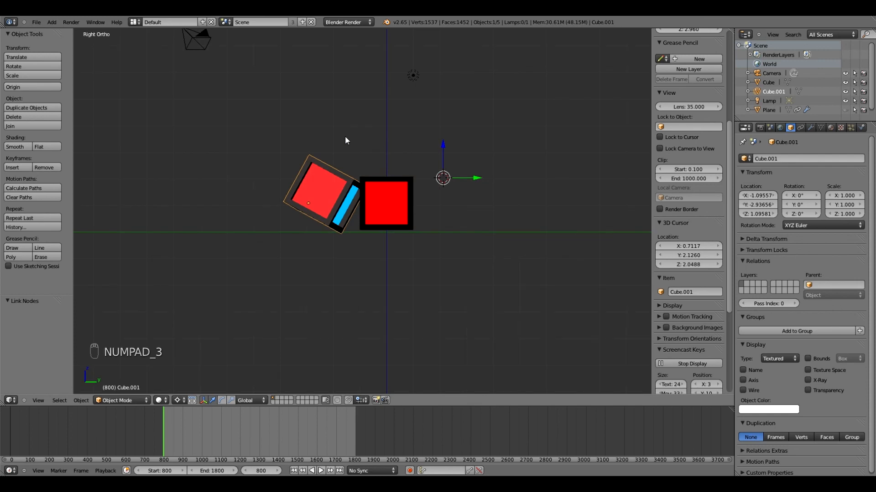
key(KP_1)
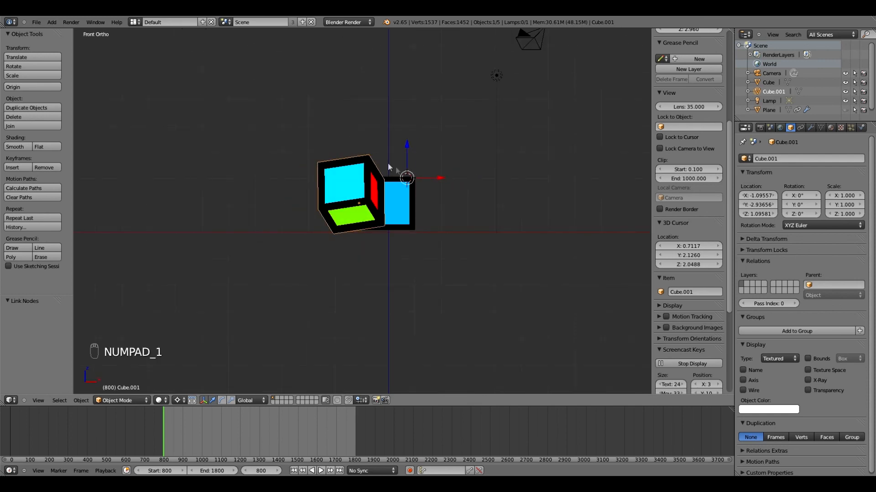
key(ctrl+KP_1)
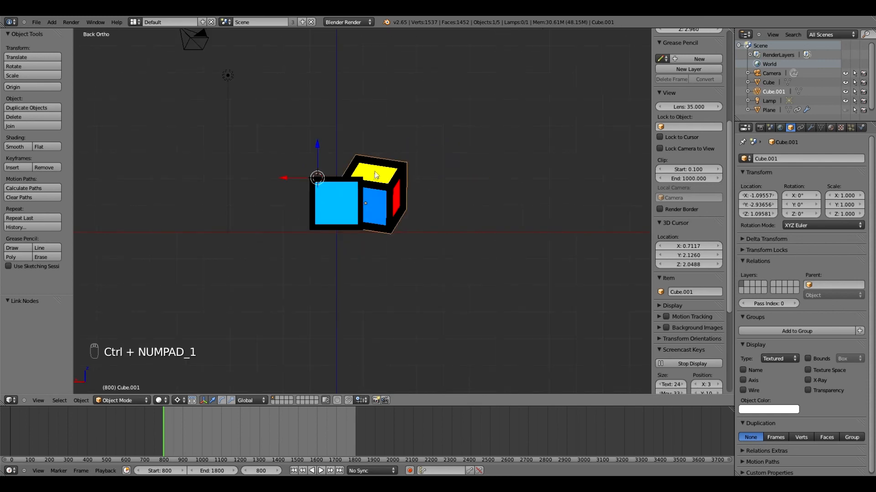
key(shift+a)
mouse_move(334, 180)
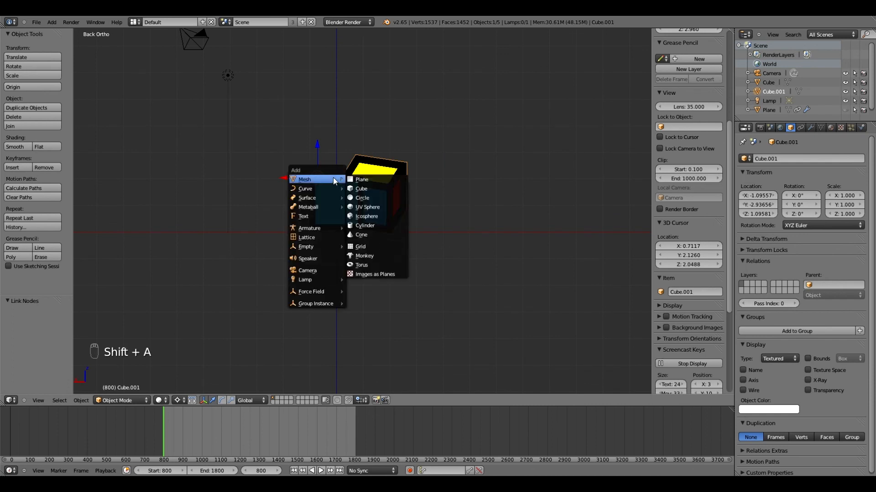
click(371, 180)
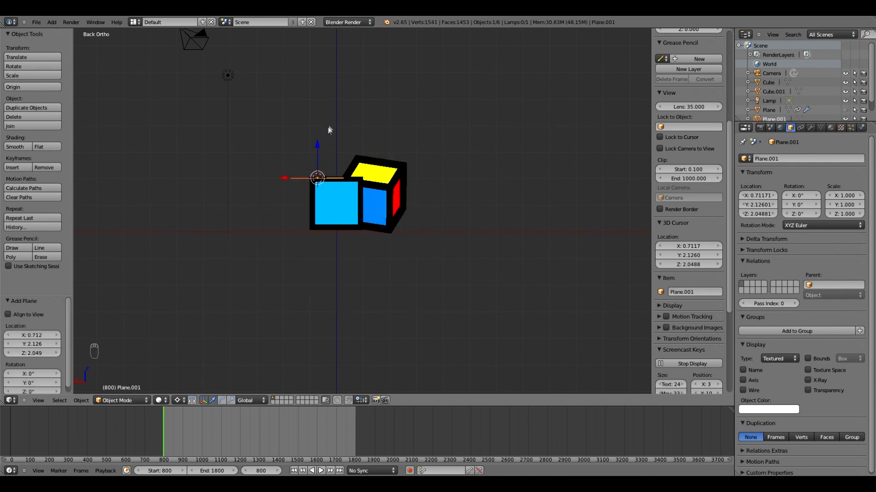
Stand the new plane upright by rotating it 90° about X and scale it up by about 4.18.
key(r)
text(x90)
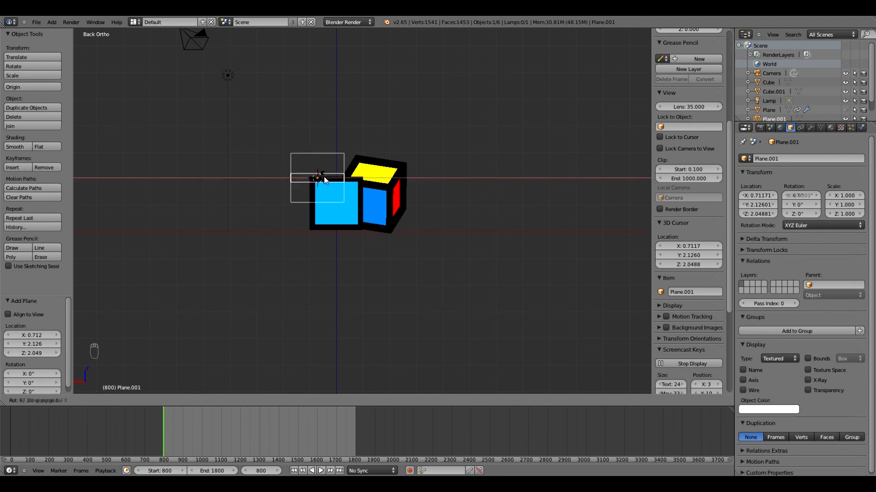
key(Return)
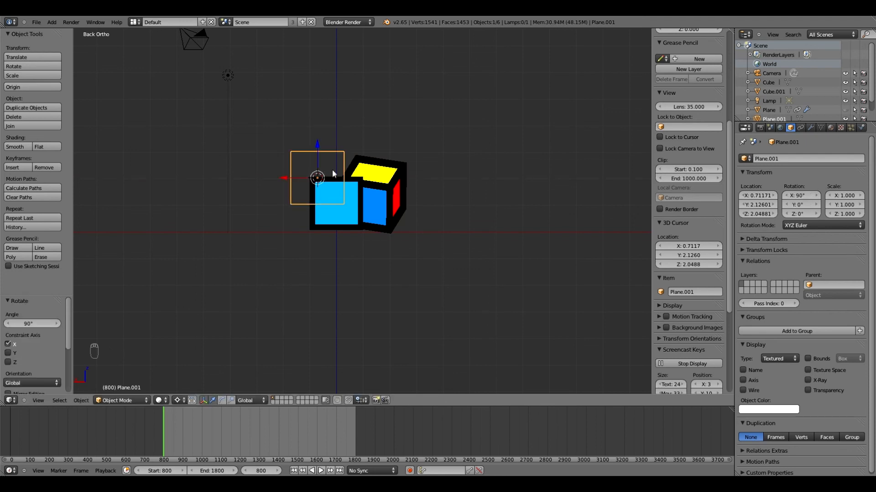
key(s)
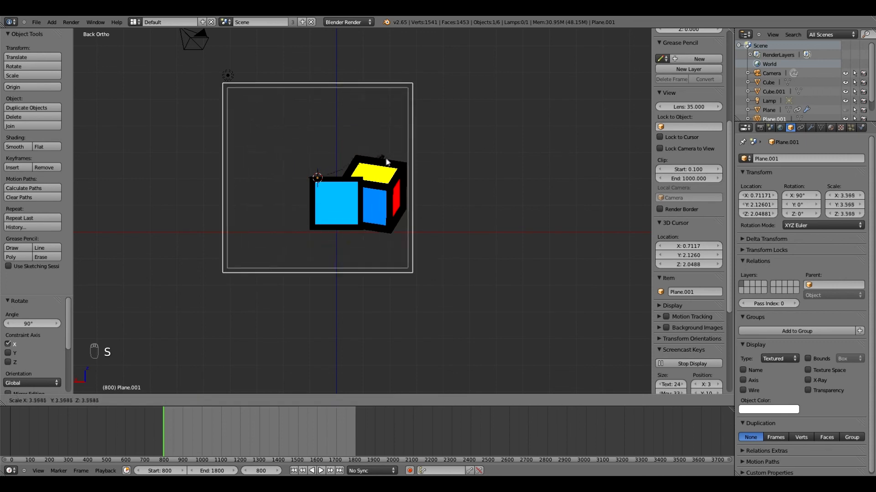
click(300, 128)
middle_drag(295, 122, 474, 153)
key(KP_0)
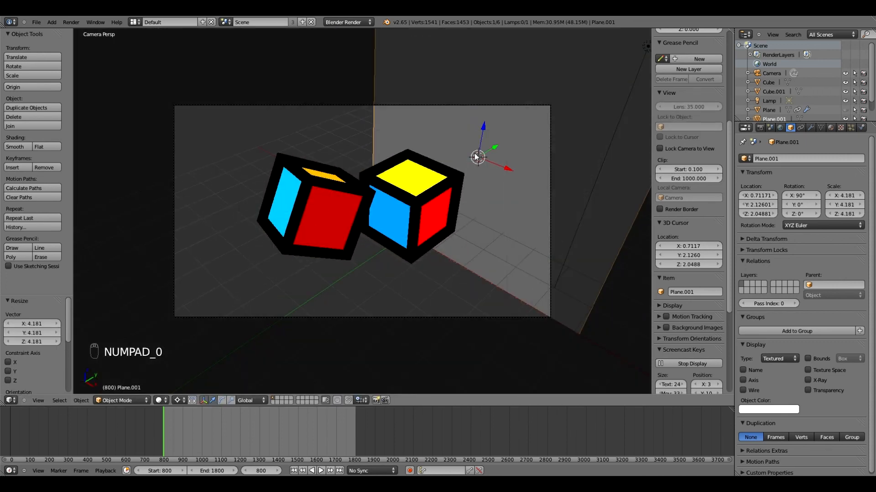
Give the upright plane a new material named Mirroir.
click(830, 128)
click(772, 190)
click(768, 189)
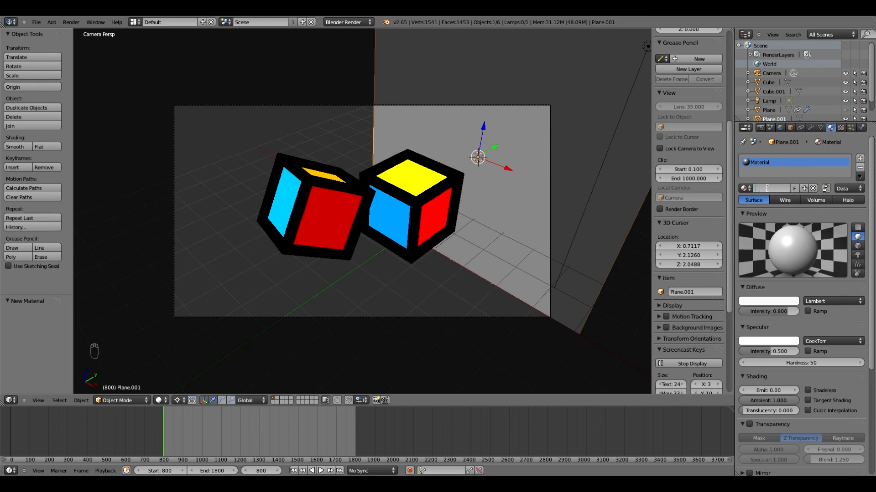
text(Mirroir)
key(Return)
Enable mirroring on the plane's material with reflectivity 1.000 and render the scene.
scroll(779, 206, down, 3)
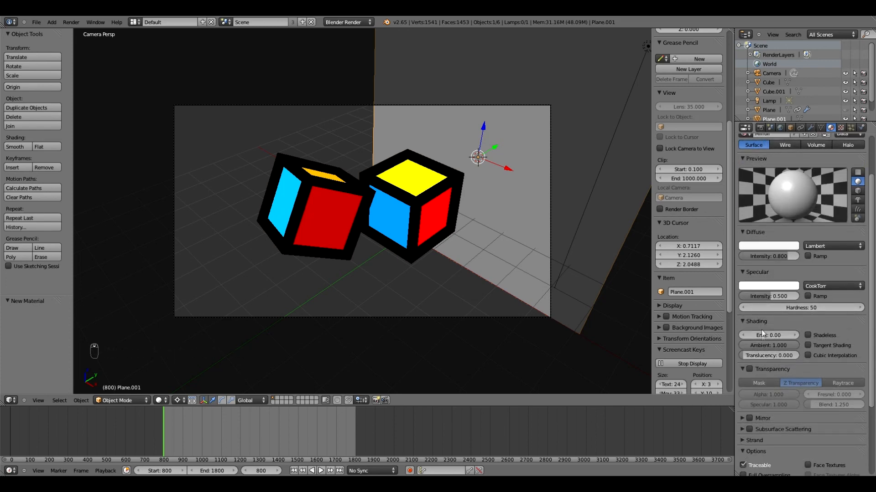
scroll(760, 327, down, 1)
click(749, 400)
scroll(751, 398, down, 3)
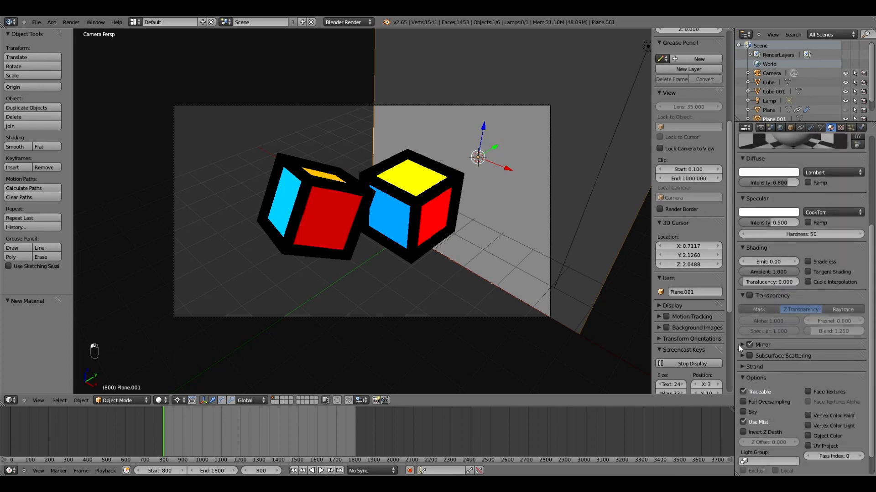
click(739, 345)
drag(772, 364, 853, 360)
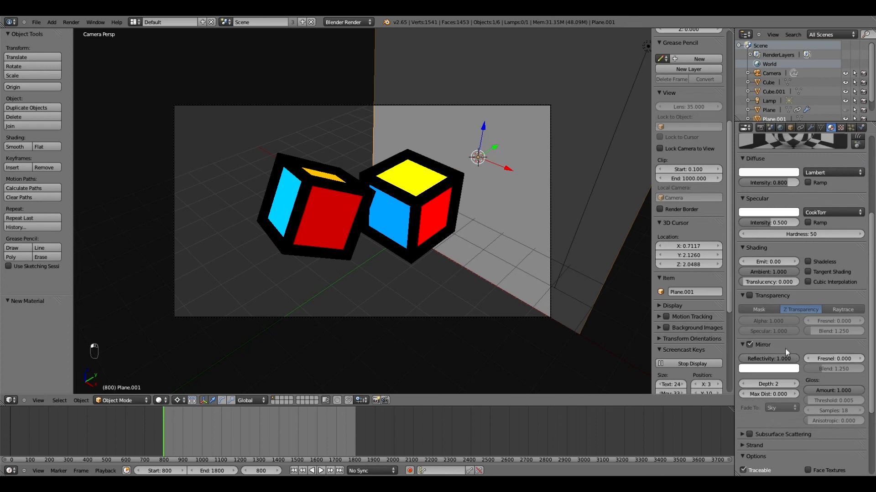
key(F12)
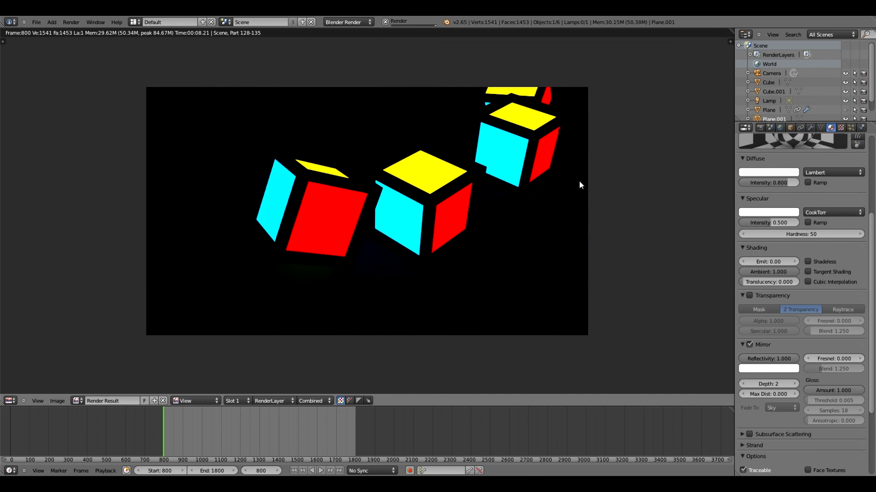
Close the render, delete the upright mirror plane behind the cubes and save the file.
key(Escape)
key(x)
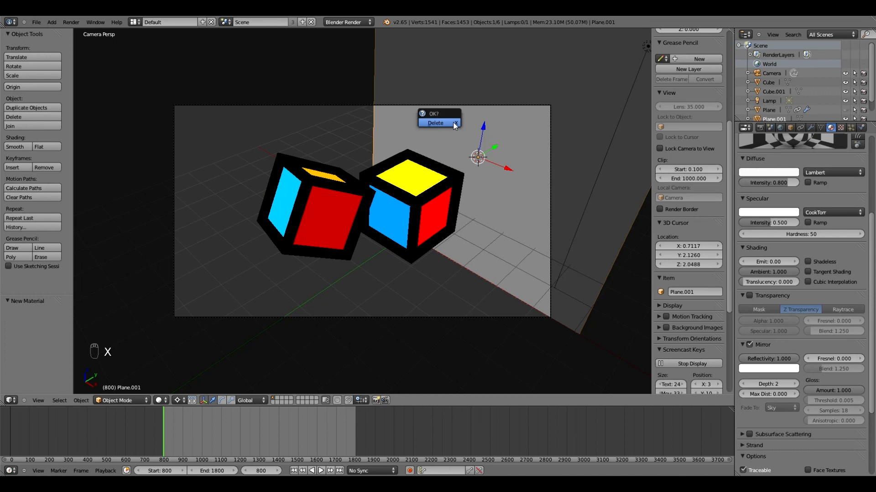
click(442, 122)
key(shift+s)
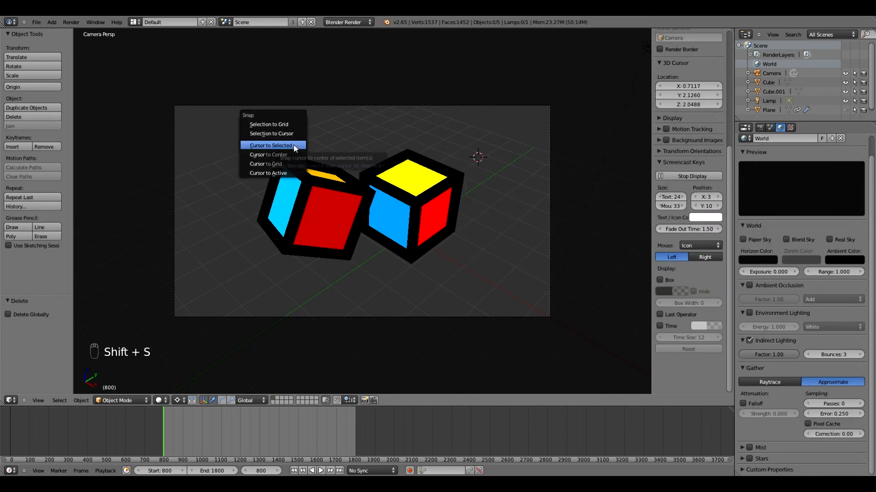
key(ctrl+s)
Leave the camera view and select the lamp together with the camera on the first layer.
click(180, 187)
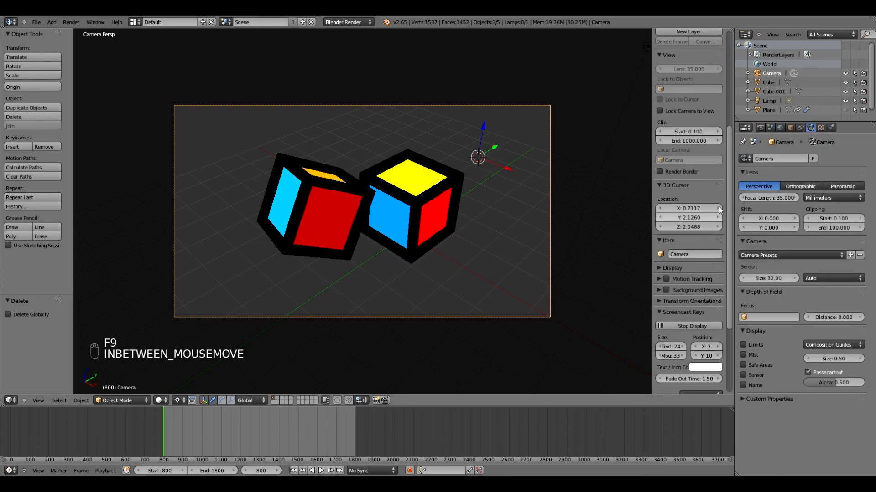
key(KP_Multiply)
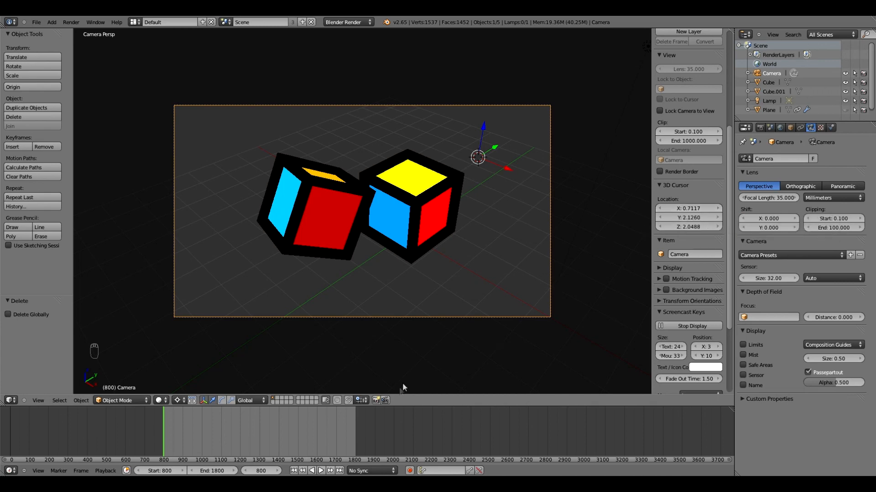
middle_drag(392, 305, 356, 302)
click(277, 399)
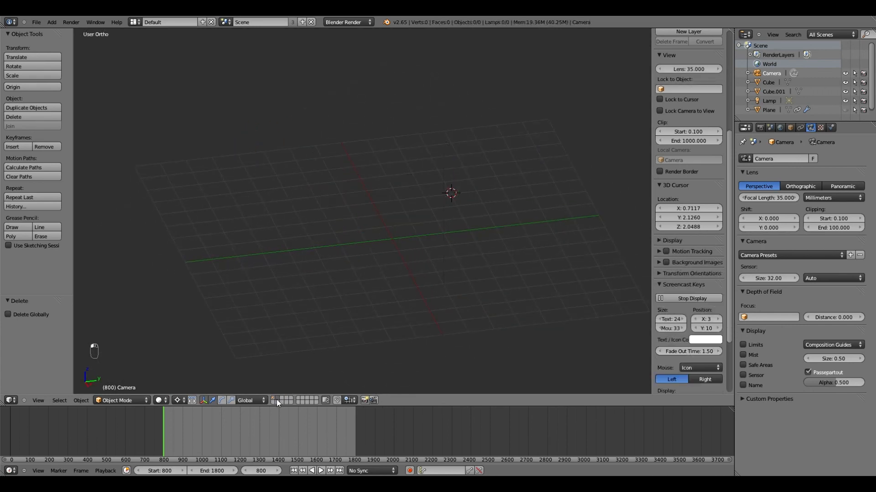
click(275, 400)
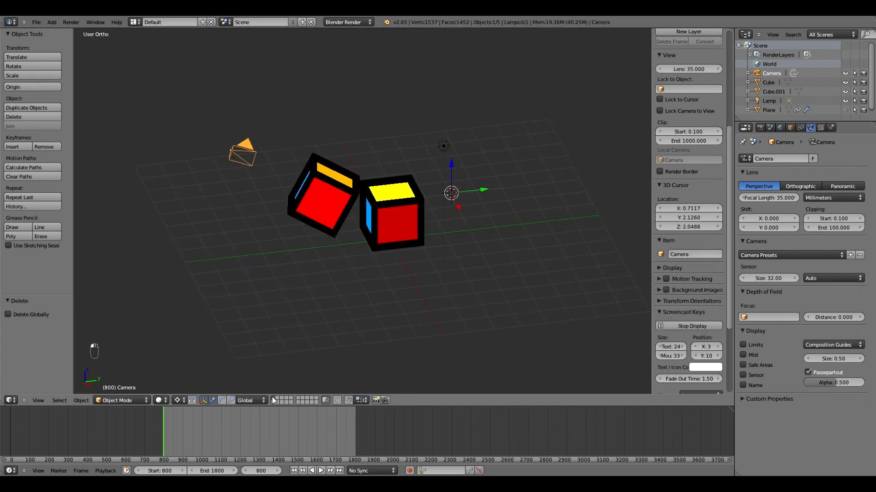
right_click(442, 146)
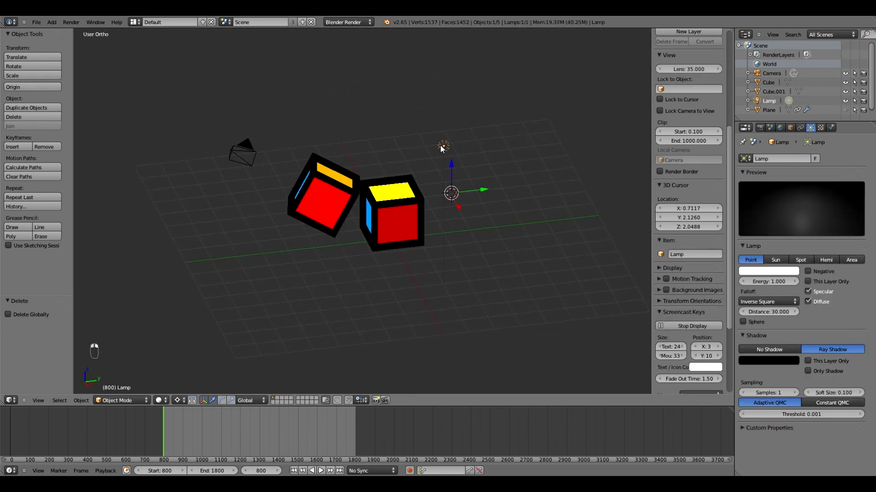
shift+right_click(244, 154)
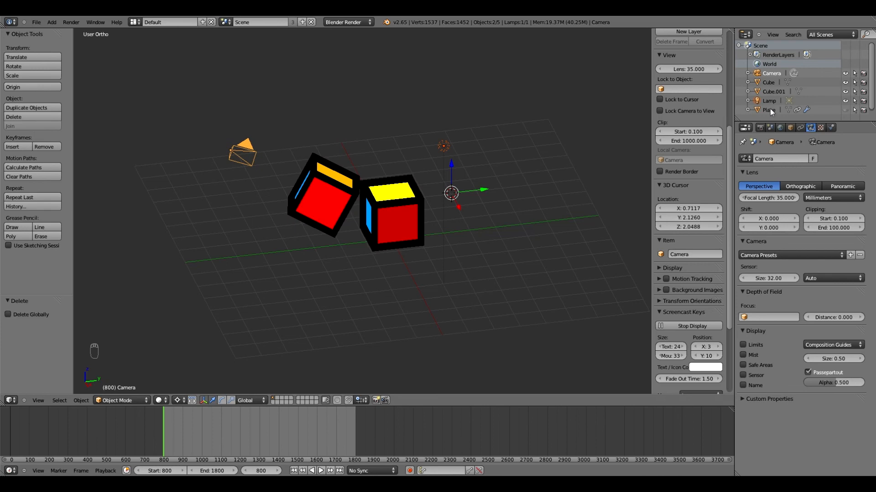
click(846, 111)
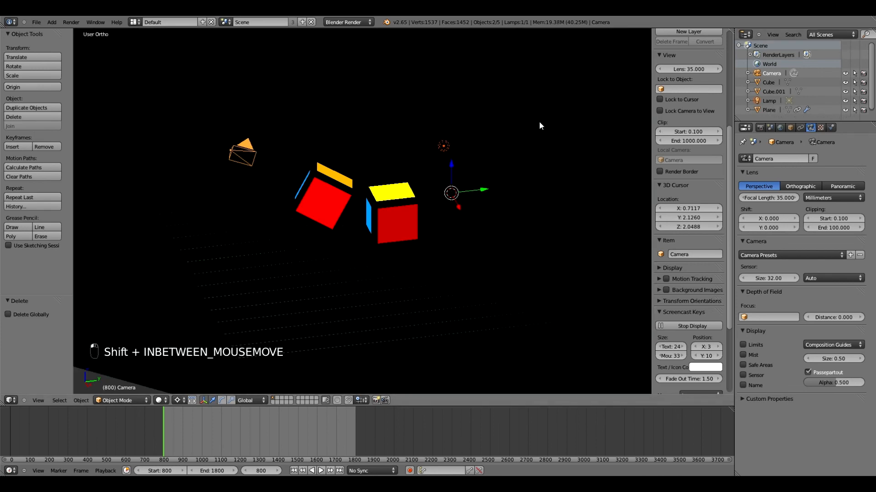
shift+right_click(539, 122)
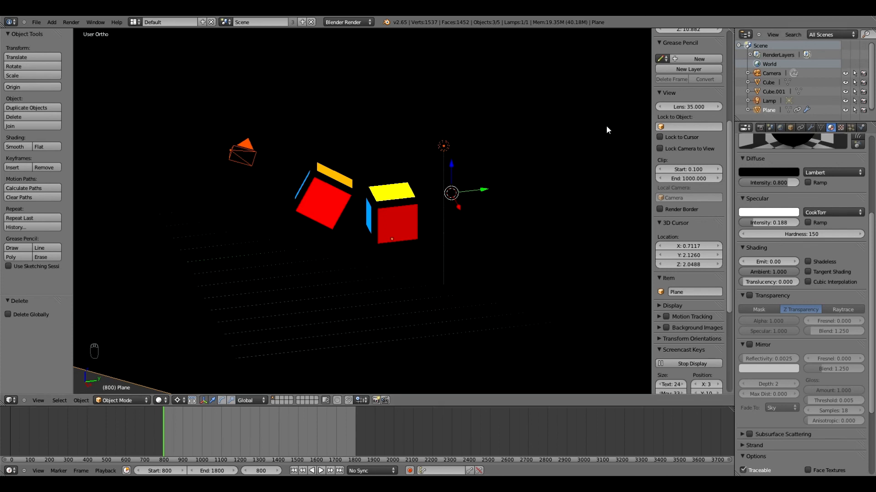
right_click(443, 147)
shift+right_click(254, 148)
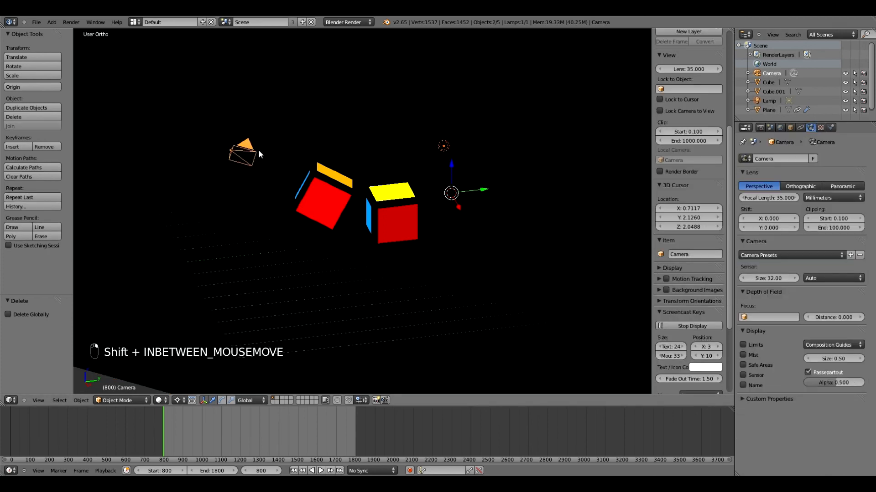
click(845, 110)
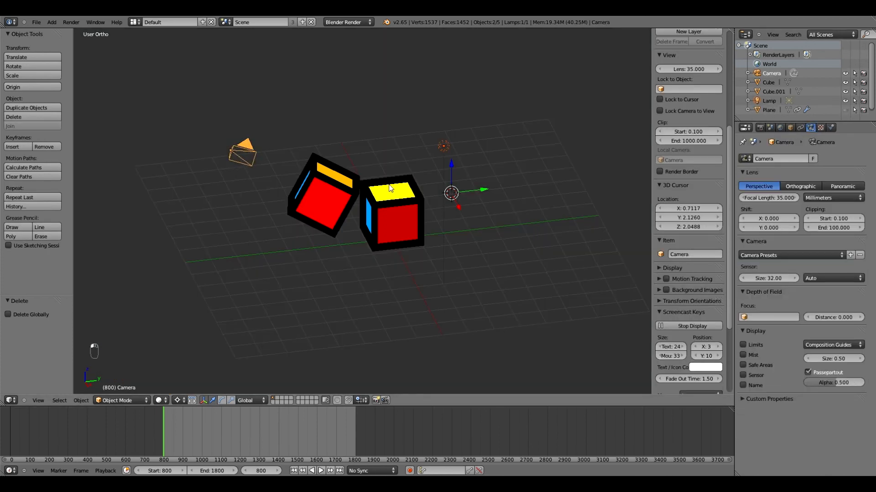
Move the selected lamp and camera to the second layer and display that layer.
key(m)
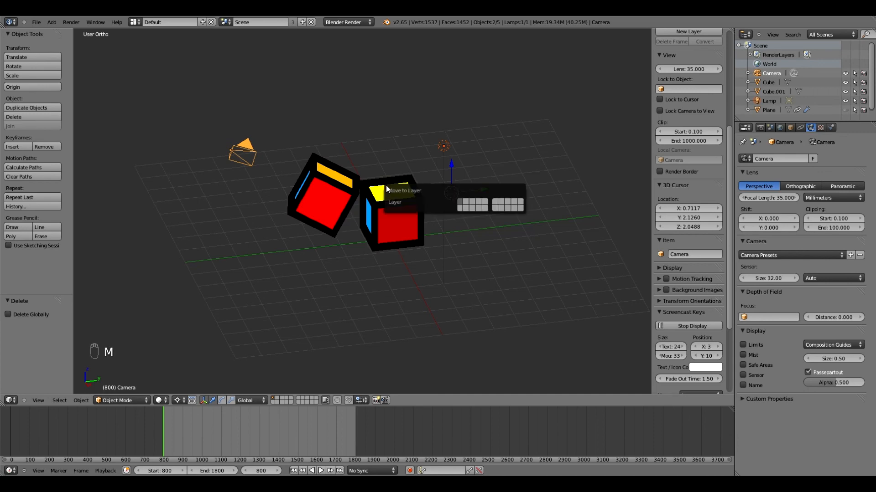
click(466, 204)
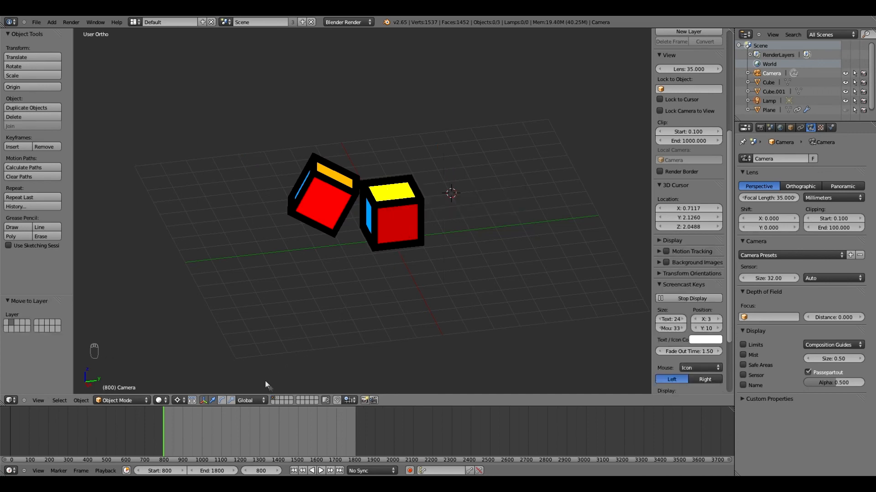
click(278, 402)
Place the 3D cursor near the middle of the empty second layer and bring up the snapping options.
click(388, 243)
key(shift+a)
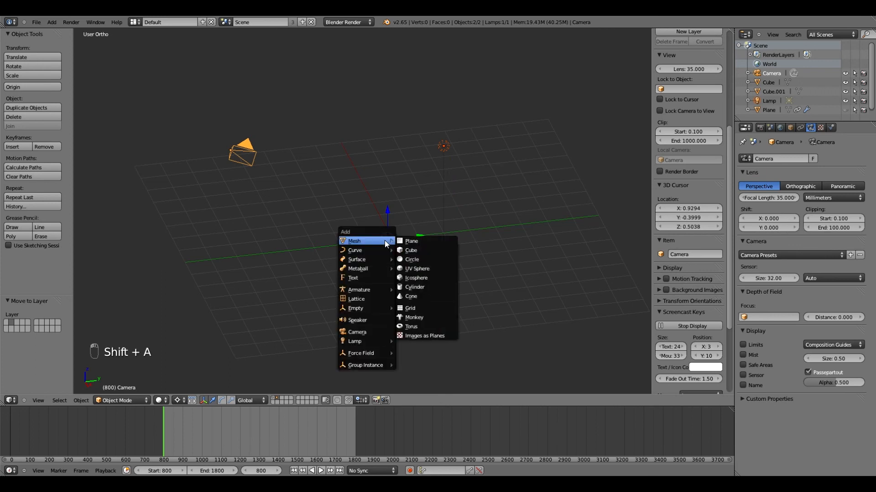
key(shift+s)
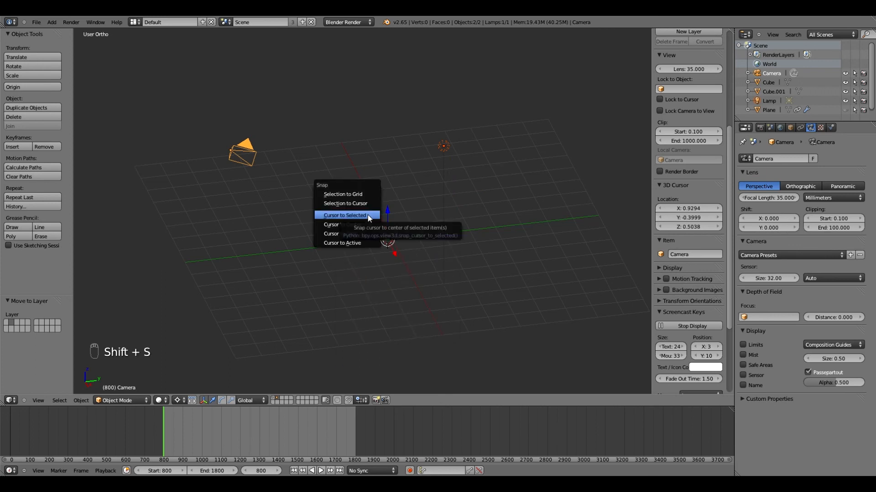